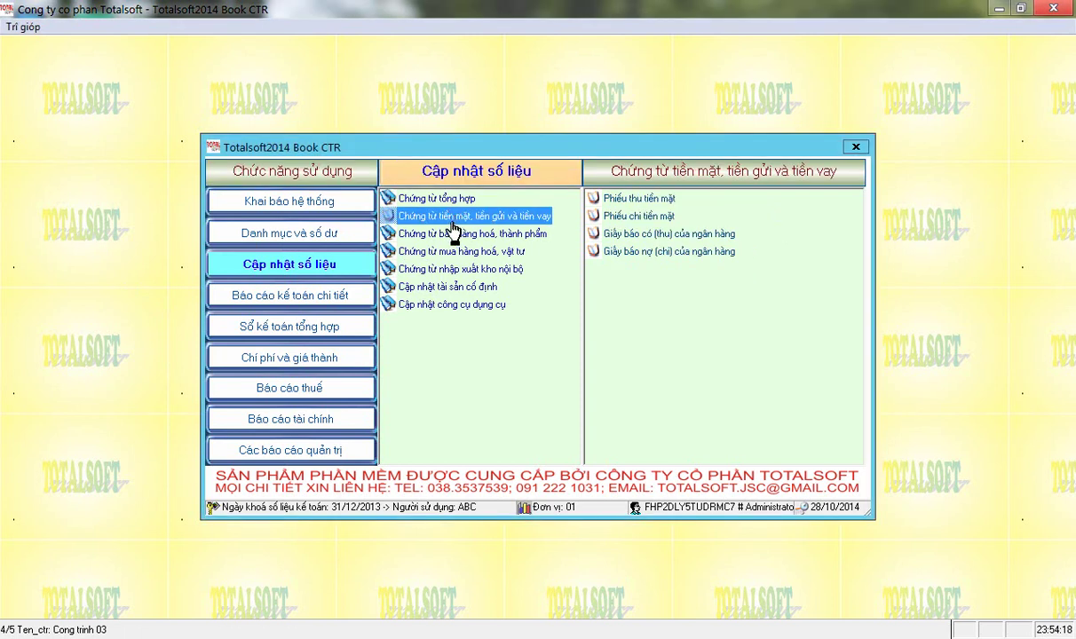
Open the Phiếu thu tiền mặt form from the cash, deposit and loan vouchers group.
{"action": "left_click", "coordinate": [627, 202]}
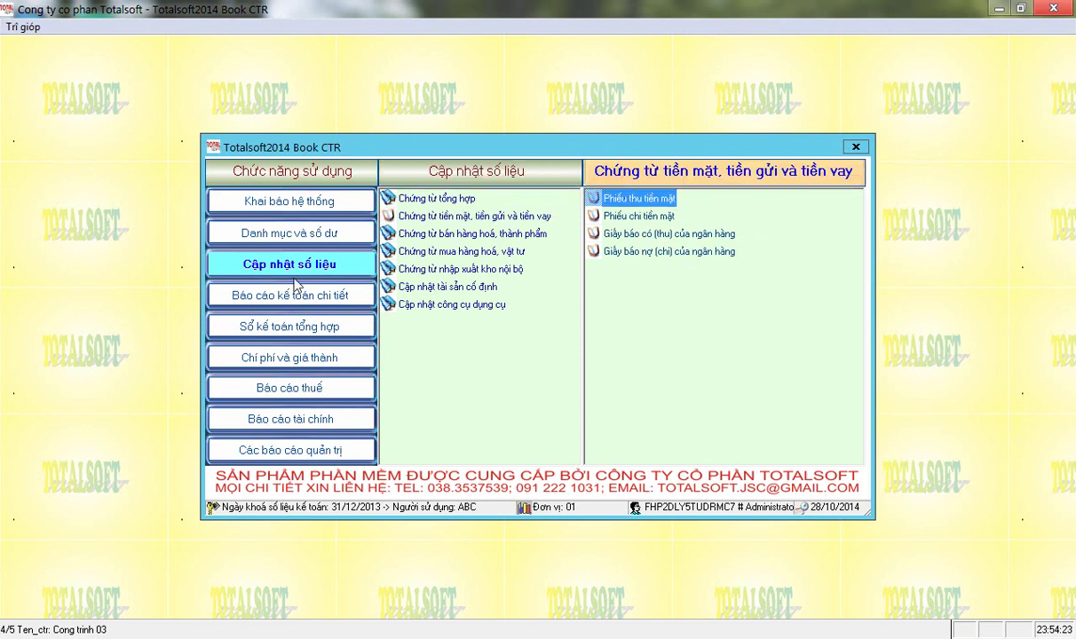
{"action": "left_click", "coordinate": [436, 220]}
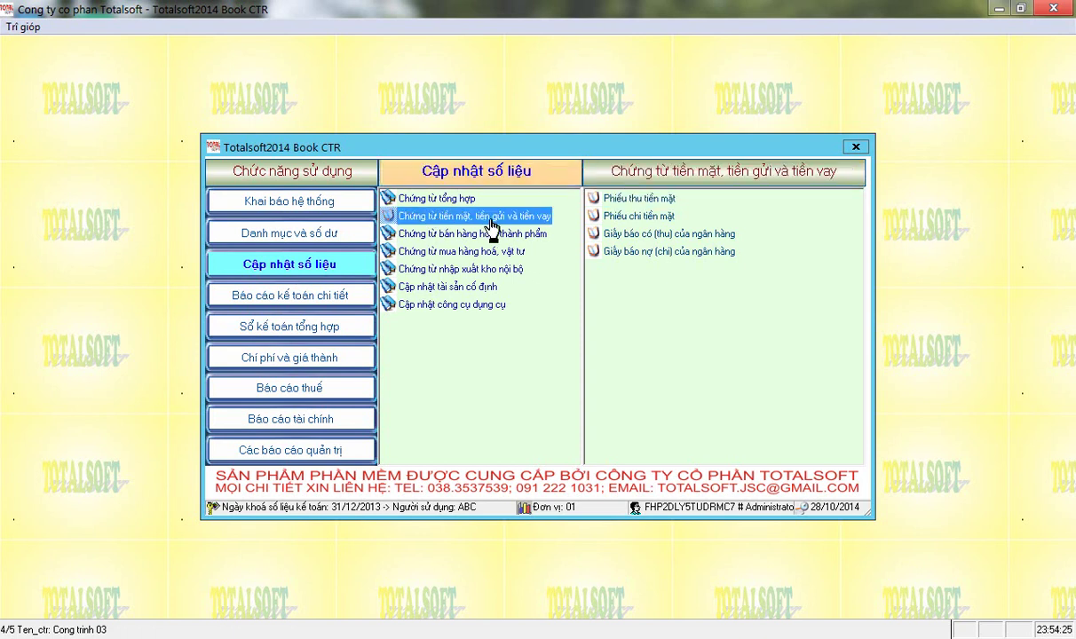
{"action": "left_click", "coordinate": [645, 200]}
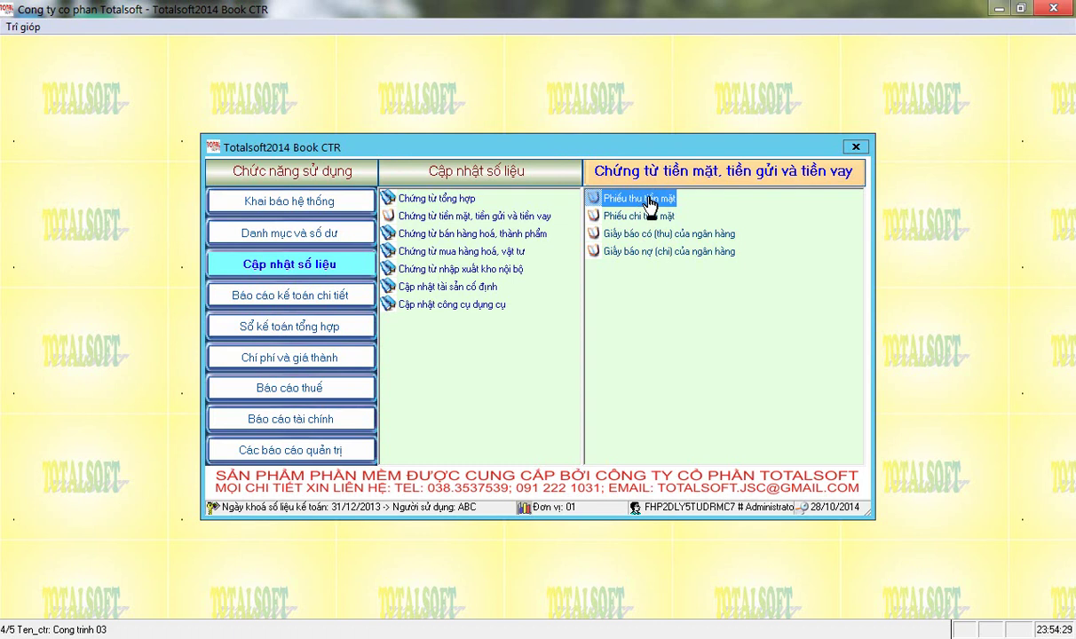
{"action": "double_click", "coordinate": [649, 202]}
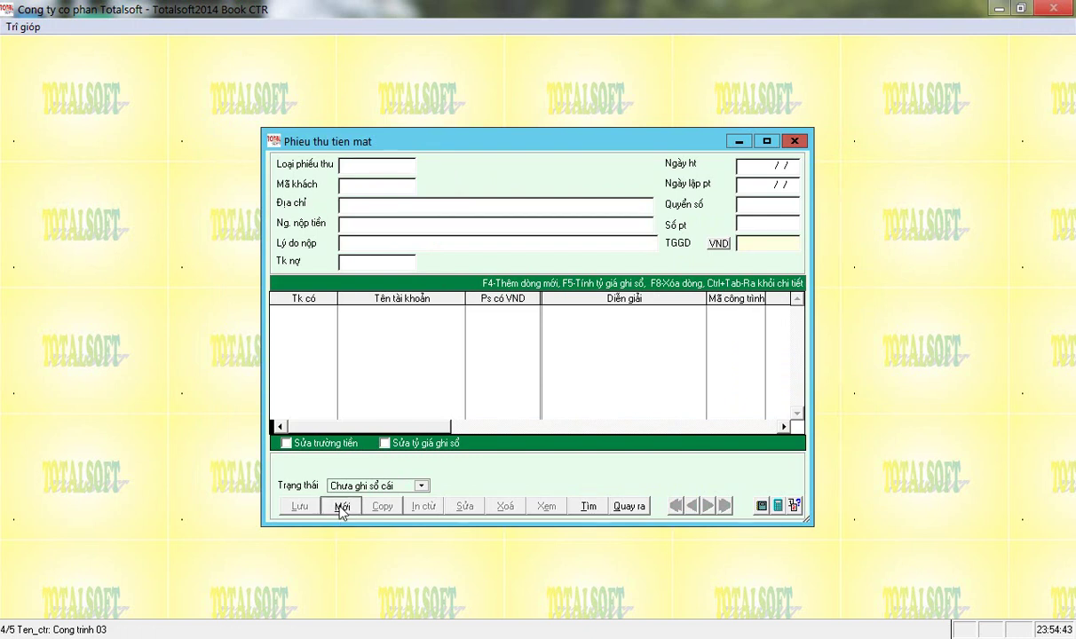
Start a new receipt and set its type to 2, Thu khác: của 1 khách.
{"action": "left_click", "coordinate": [340, 506]}
{"action": "key", "text": "BackSpace"}
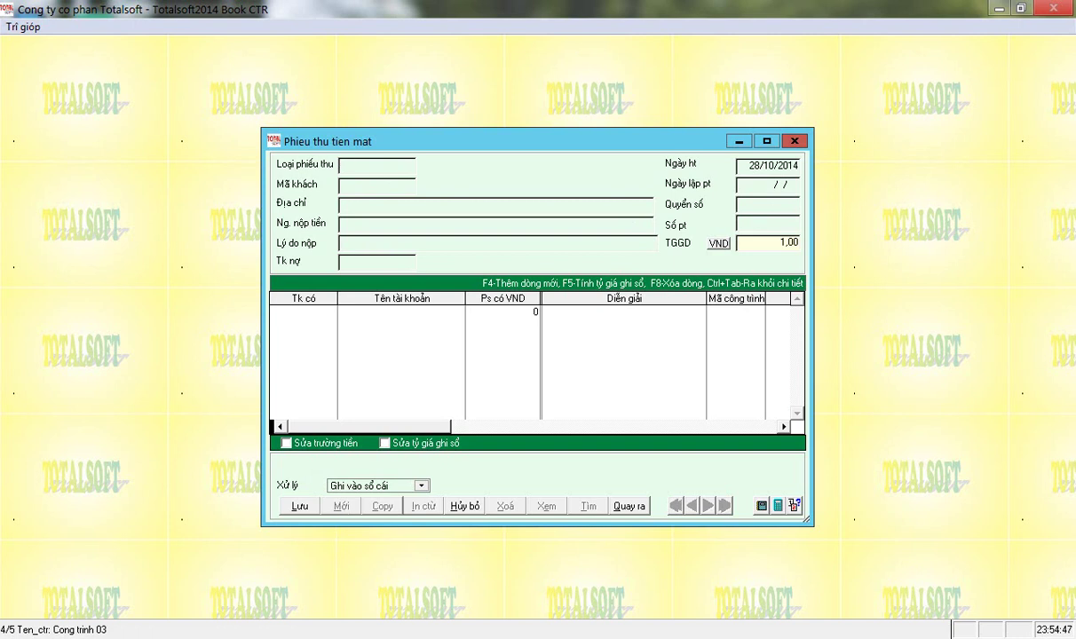
{"action": "key", "text": "Return"}
{"action": "key", "text": "Down"}
{"action": "key", "text": "Up"}
{"action": "key", "text": "Down"}
{"action": "key", "text": "Up"}
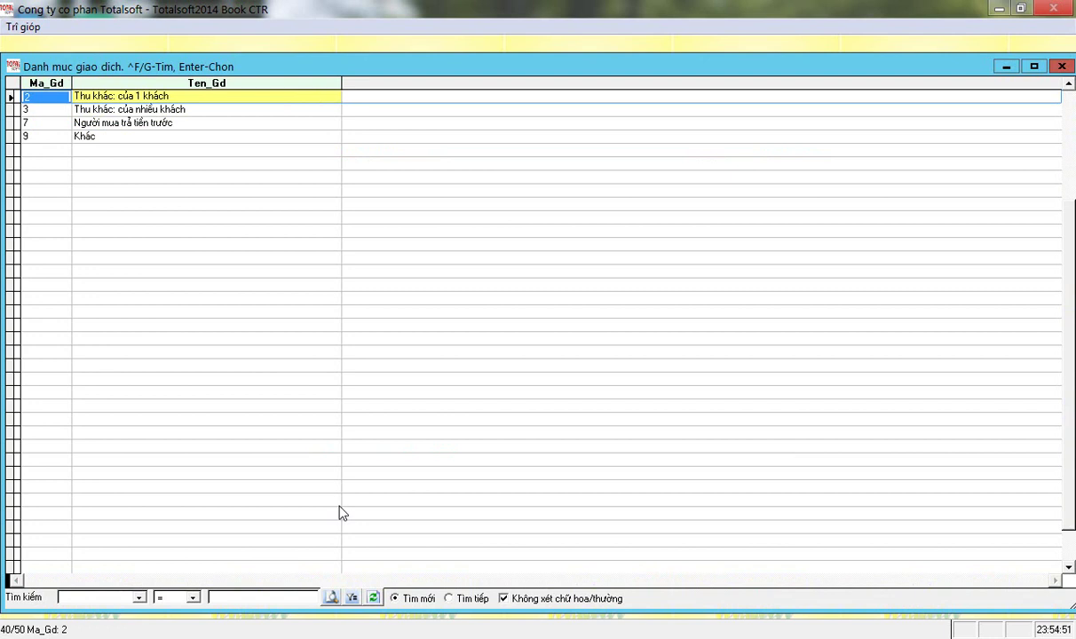
{"action": "key", "text": "Right"}
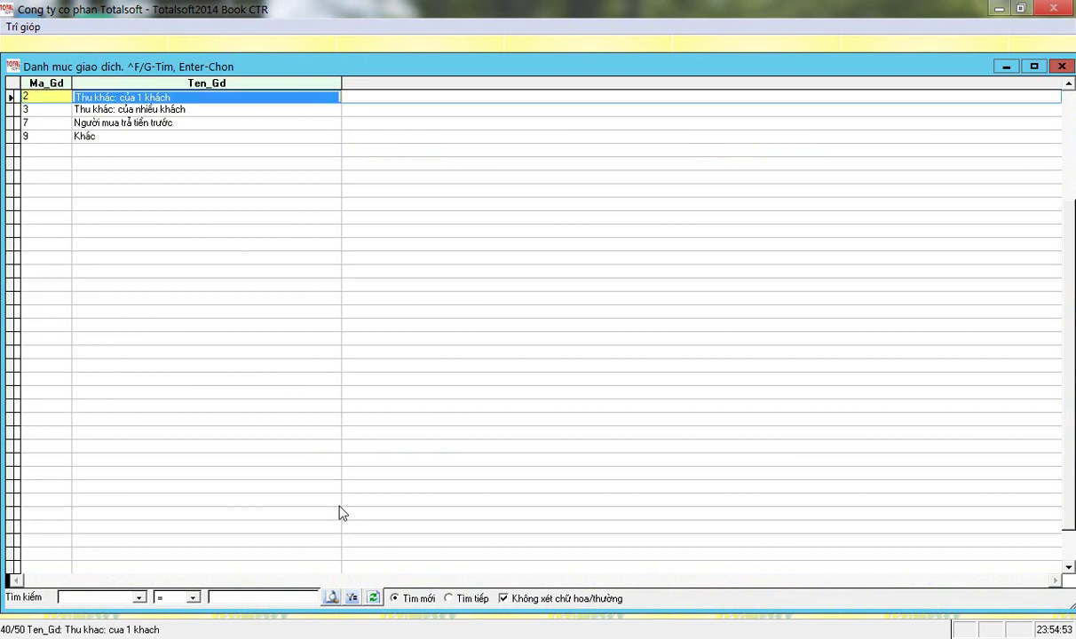
{"action": "key", "text": "Down"}
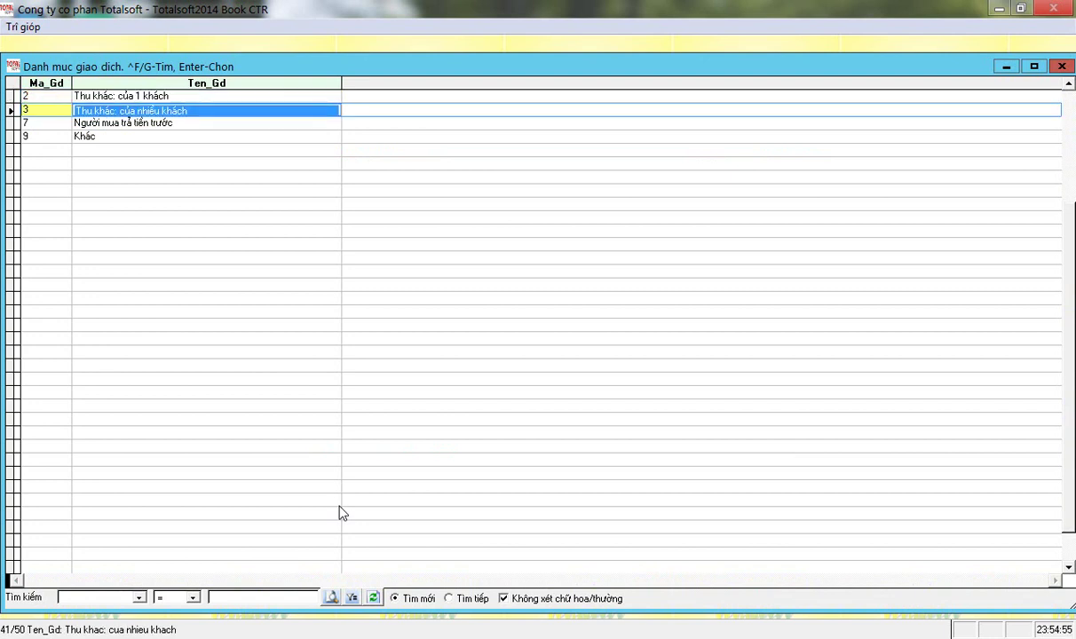
{"action": "key", "text": "Down"}
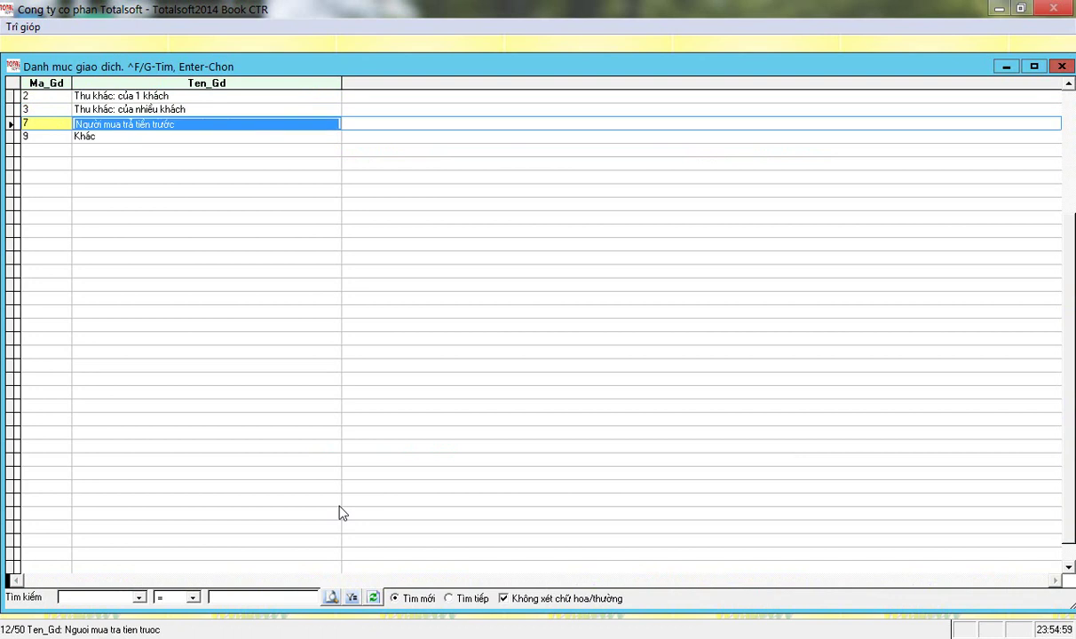
{"action": "key", "text": "Down"}
{"action": "key", "text": "Up"}
{"action": "key", "text": "Up"}
{"action": "key", "text": "Up"}
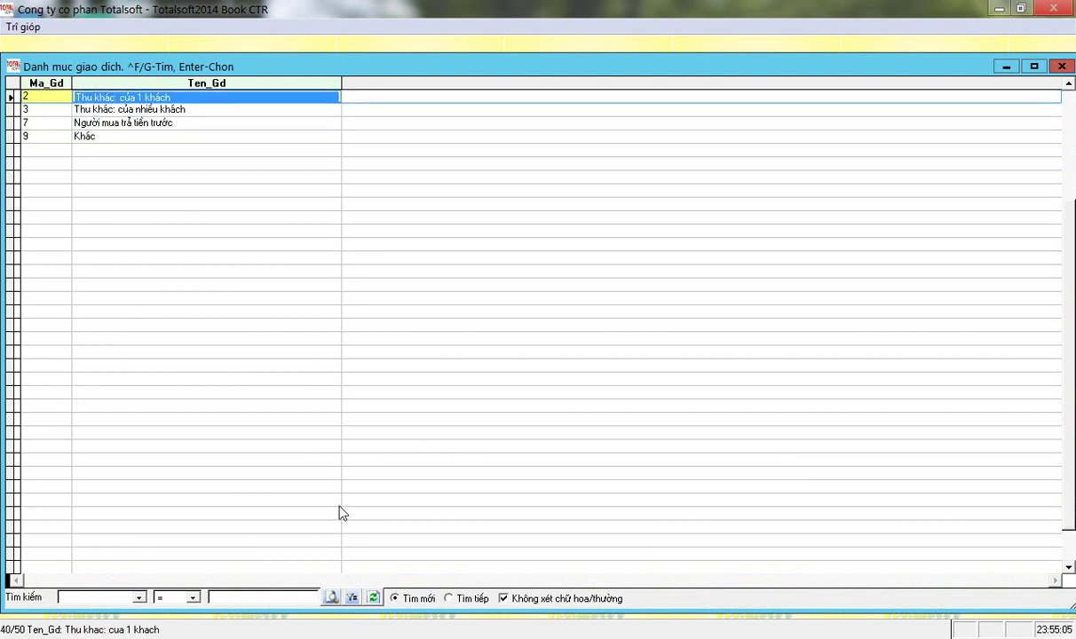
{"action": "key", "text": "Return"}
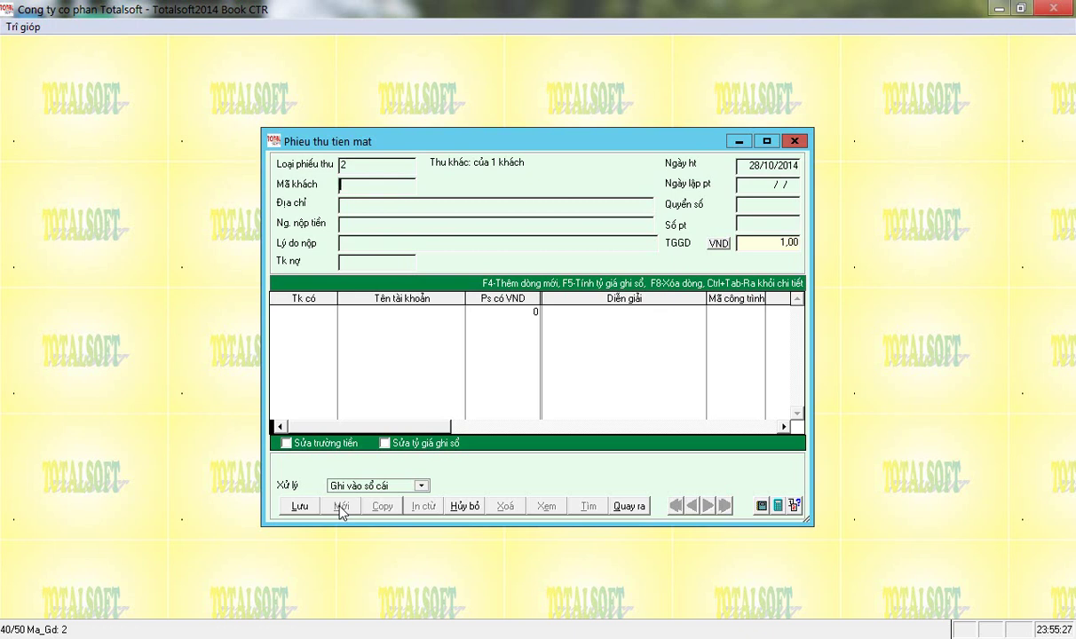
Open the Mã khách customer lookup and browse the existing customers.
{"action": "key", "text": "Return"}
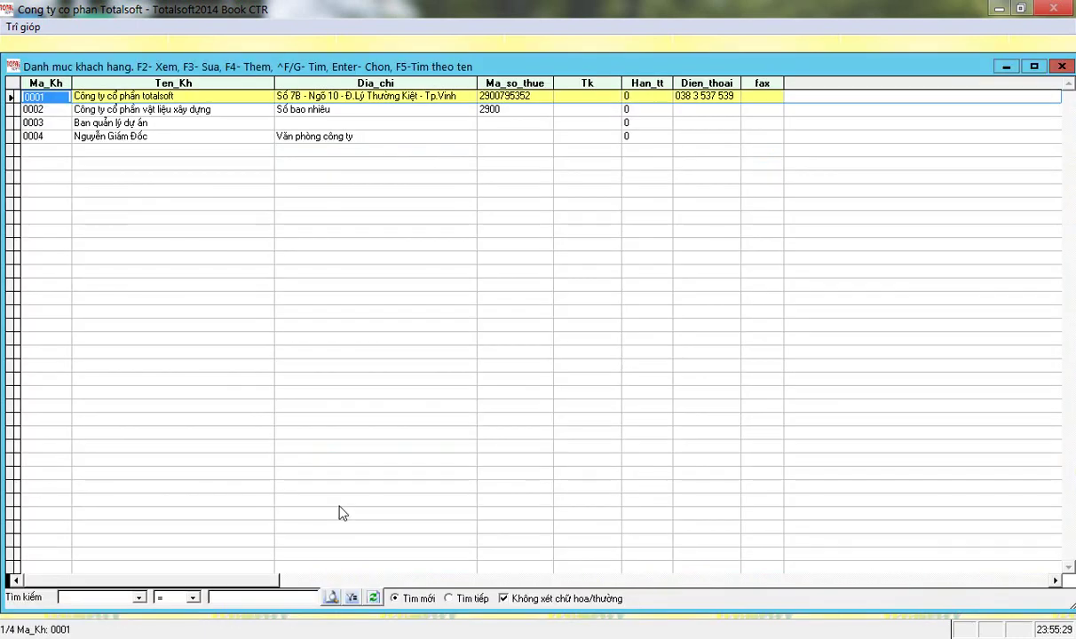
{"action": "key", "text": "Down"}
{"action": "key", "text": "Down"}
{"action": "key", "text": "Down"}
{"action": "key", "text": "Up"}
{"action": "key", "text": "Up"}
{"action": "key", "text": "Up"}
{"action": "key", "text": "Down"}
{"action": "key", "text": "Down"}
{"action": "key", "text": "Down"}
{"action": "key", "text": "Up"}
{"action": "key", "text": "Up"}
{"action": "key", "text": "Up"}
{"action": "key", "text": "Down"}
{"action": "key", "text": "Down"}
{"action": "key", "text": "Down"}
{"action": "key", "text": "Up"}
{"action": "key", "text": "Up"}
{"action": "key", "text": "Up"}
{"action": "key", "text": "Right"}
{"action": "key", "text": "Right"}
{"action": "key", "text": "Left"}
{"action": "key", "text": "Left"}
{"action": "key", "text": "Down"}
{"action": "key", "text": "Down"}
{"action": "key", "text": "Down"}
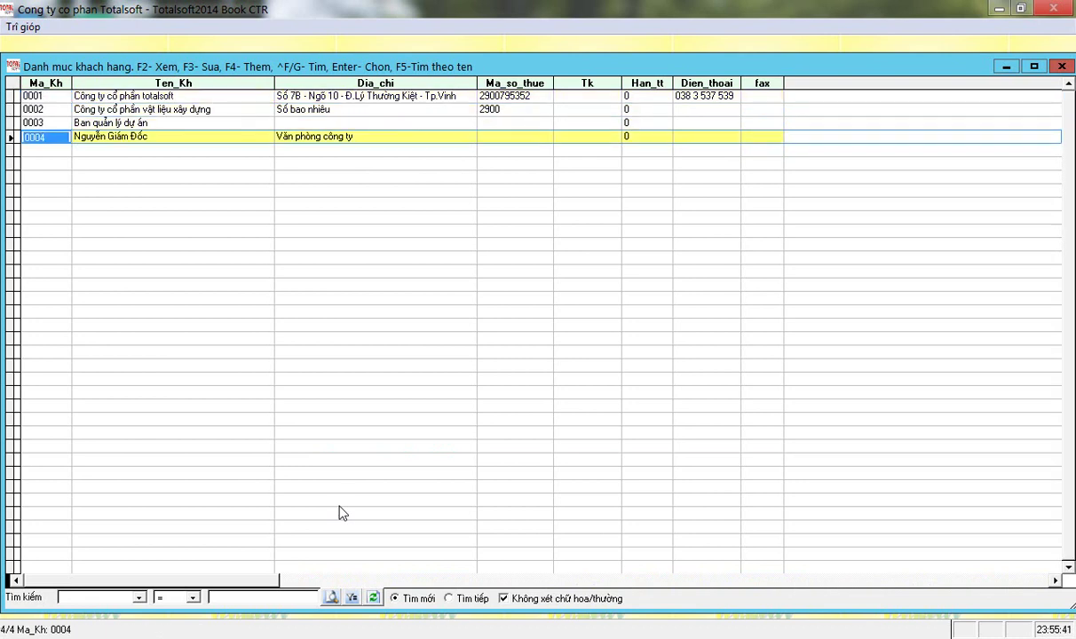
Add customer 0005 with the customer's name and address Văn phòng công ty, then select it.
{"action": "key", "text": "F4"}
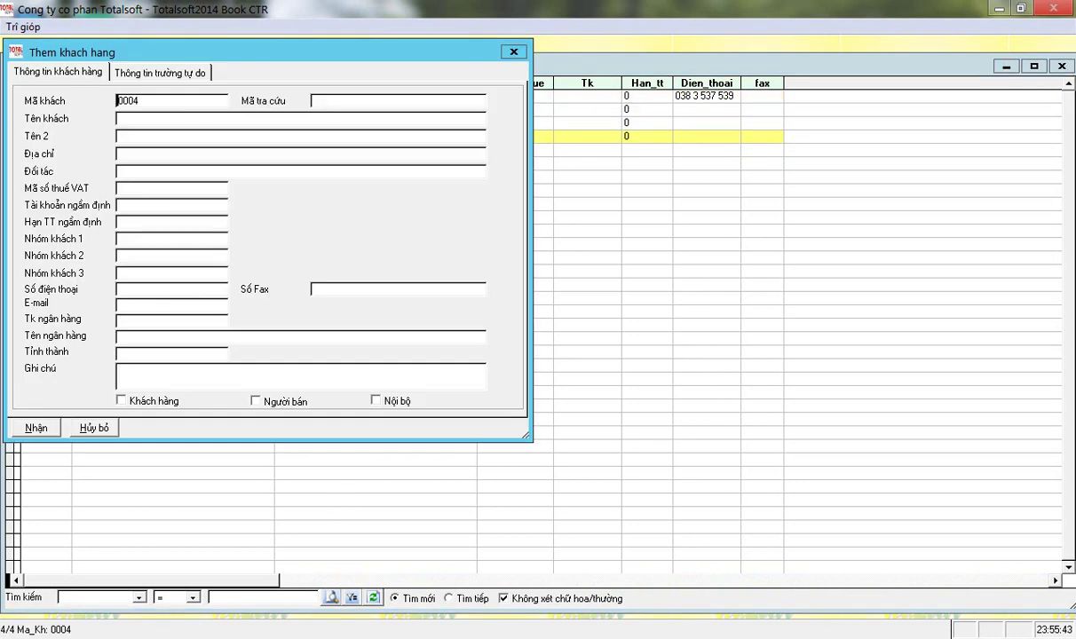
{"action": "key", "text": "BackSpace"}
{"action": "type", "text": "5"}
{"action": "key", "text": "Tab"}
{"action": "type", "text": "Nguyễn Văn A"}
{"action": "key", "text": "Tab"}
{"action": "key", "text": "Tab"}
{"action": "type", "text": "Văn phc"}
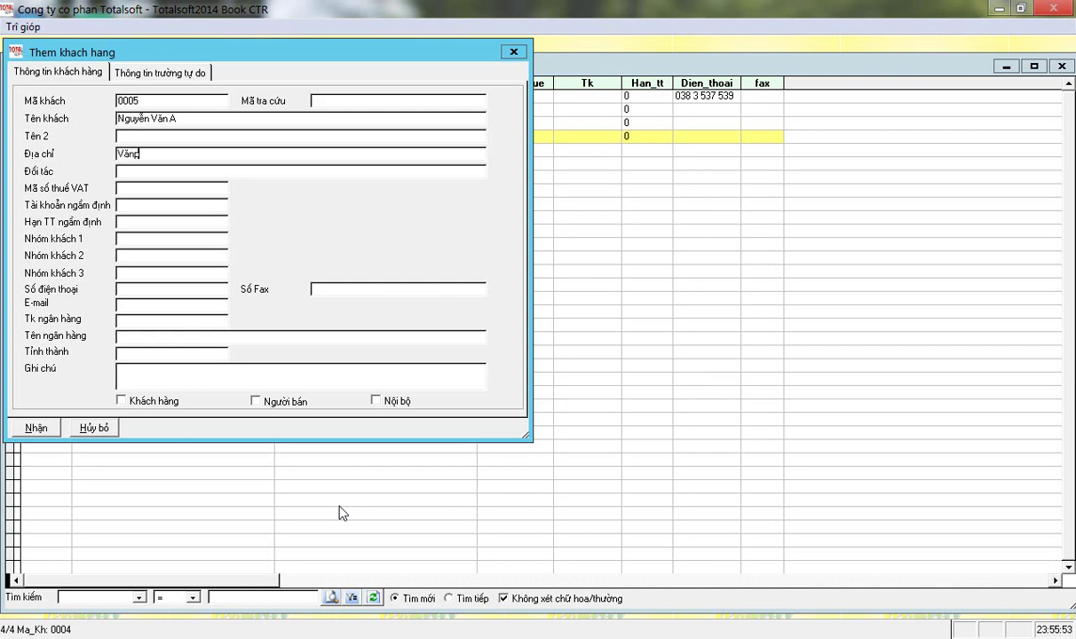
{"action": "type", "text": "ng công ty"}
{"action": "key", "text": "Tab"}
{"action": "key", "text": "Tab"}
{"action": "key", "text": "Tab"}
{"action": "key", "text": "Return"}
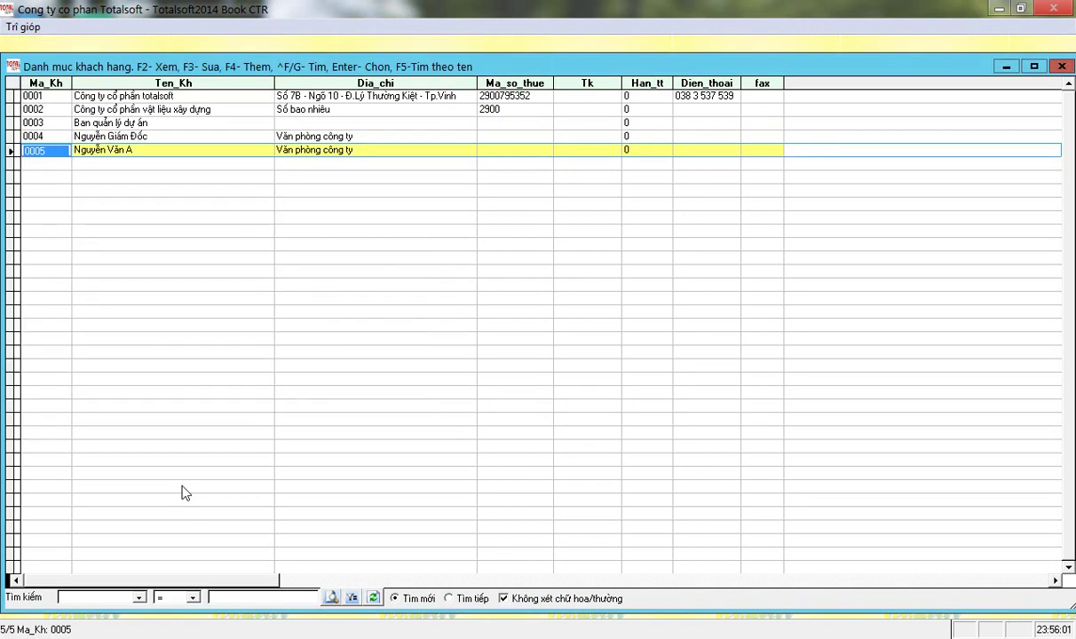
{"action": "key", "text": "Return"}
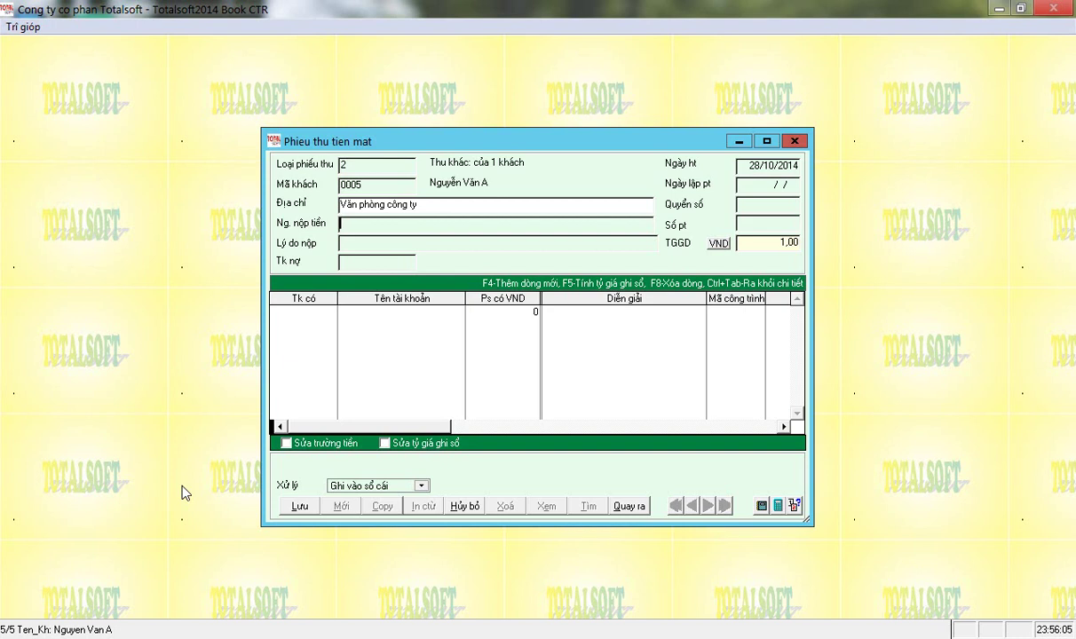
Enter the payer's name, reason Thu tiền tạm ứng, debit account 1111 and date 02/01/2014.
{"action": "key", "text": "Return"}
{"action": "type", "text": "Nguyễn Văn A"}
{"action": "key", "text": "Return"}
{"action": "type", "text": "Thu tiền"}
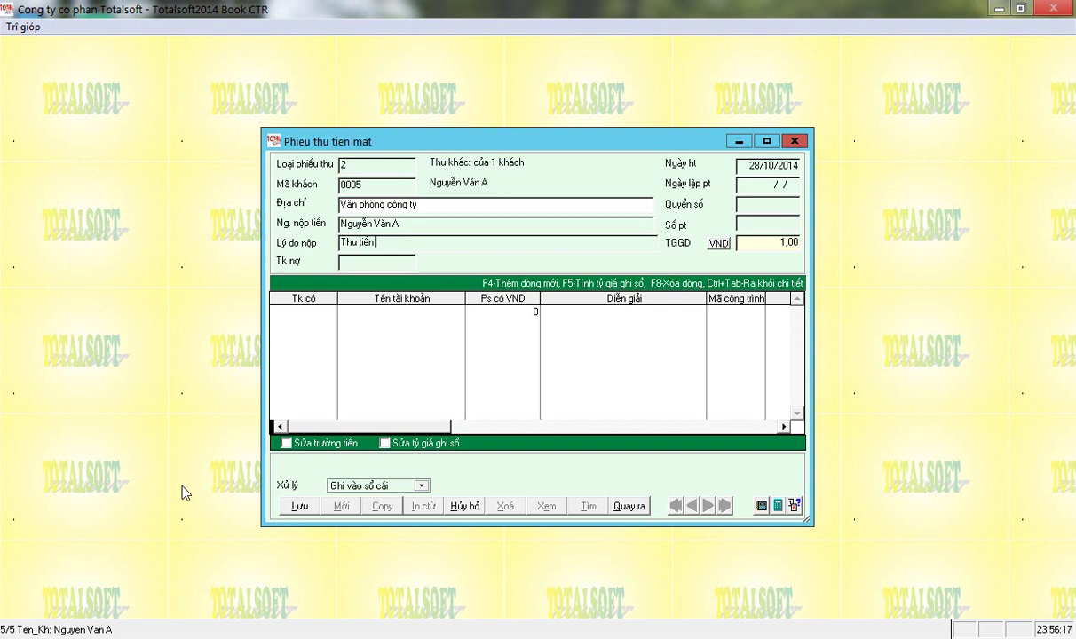
{"action": "type", "text": " tạm ứng"}
{"action": "key", "text": "Return"}
{"action": "key", "text": "Return"}
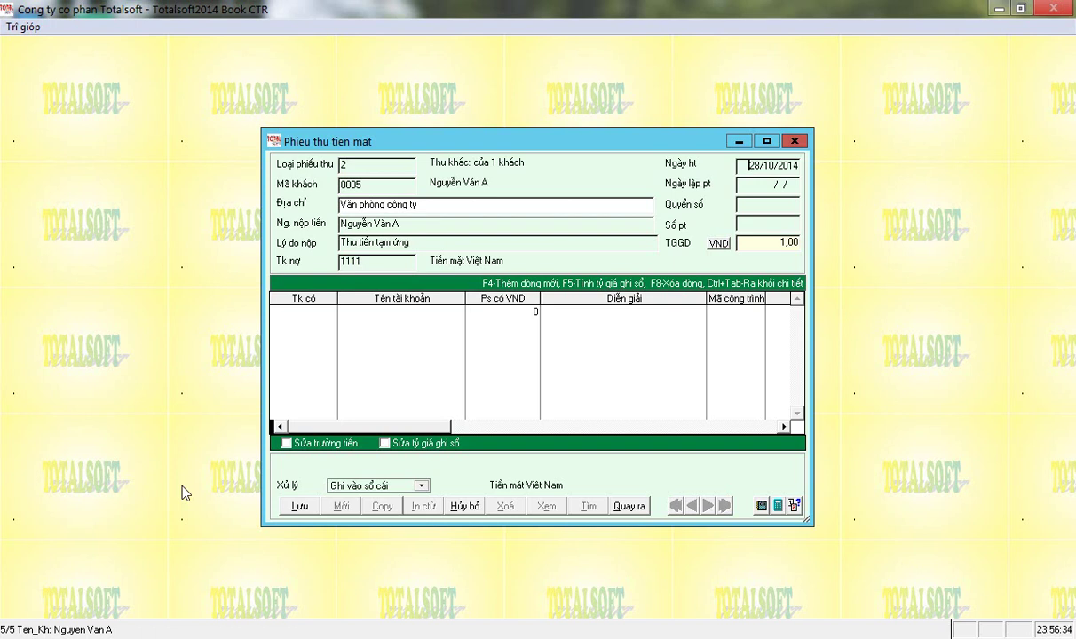
{"action": "type", "text": "2"}
{"action": "type", "text": "01"}
{"action": "type", "text": "02"}
{"action": "type", "text": "01"}
{"action": "key", "text": "Return"}
{"action": "key", "text": "Return"}
{"action": "key", "text": "Return"}
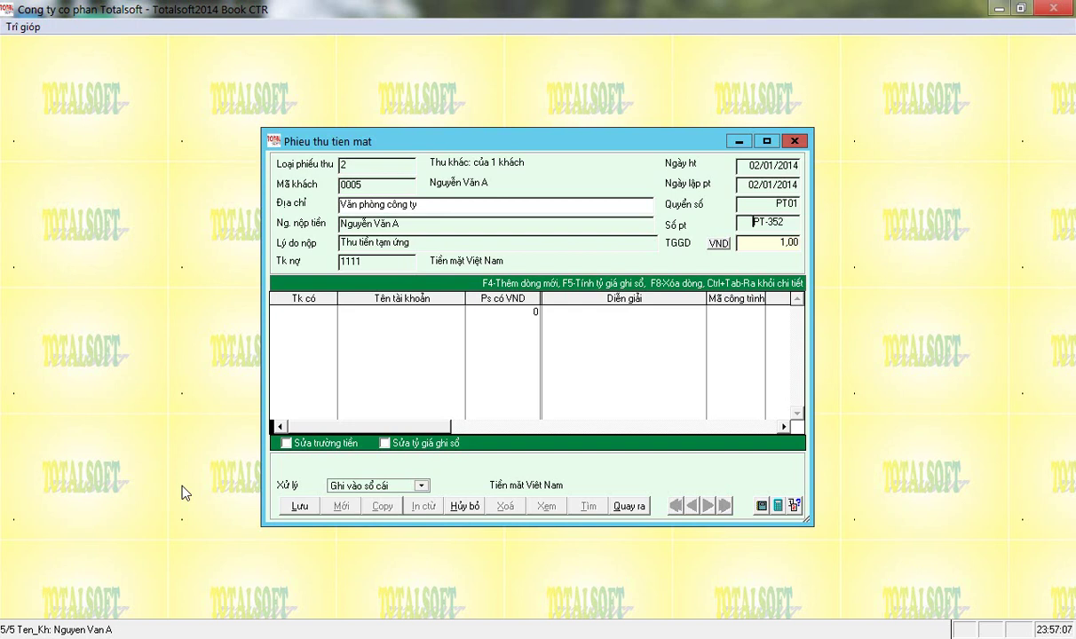
{"action": "key", "text": "Return"}
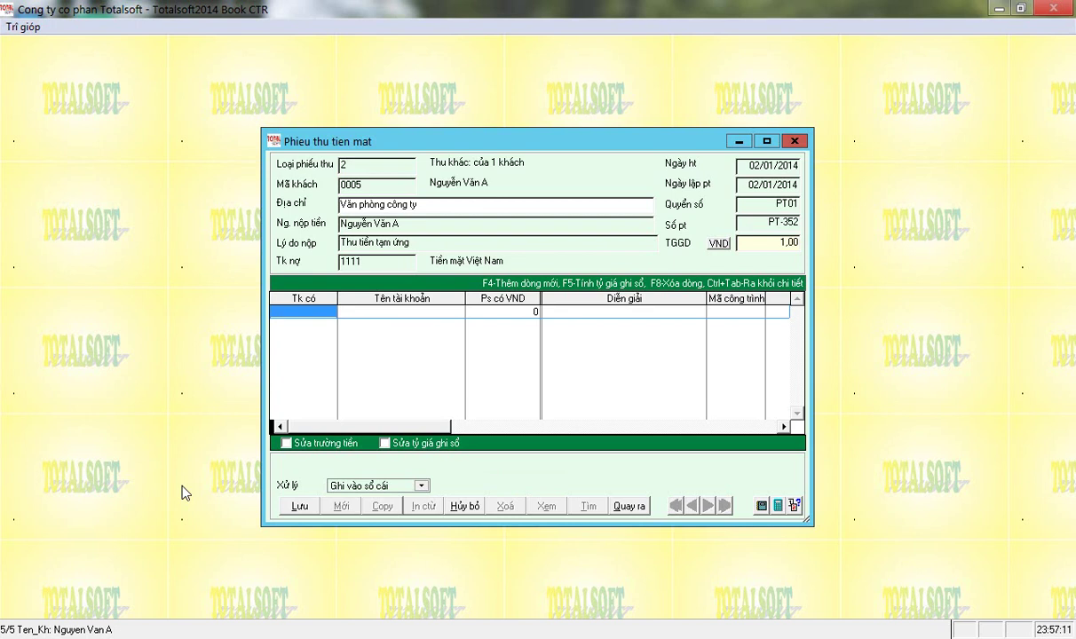
Credit 2 300 000 to account 141 Tạm ứng and save the receipt.
{"action": "type", "text": "141"}
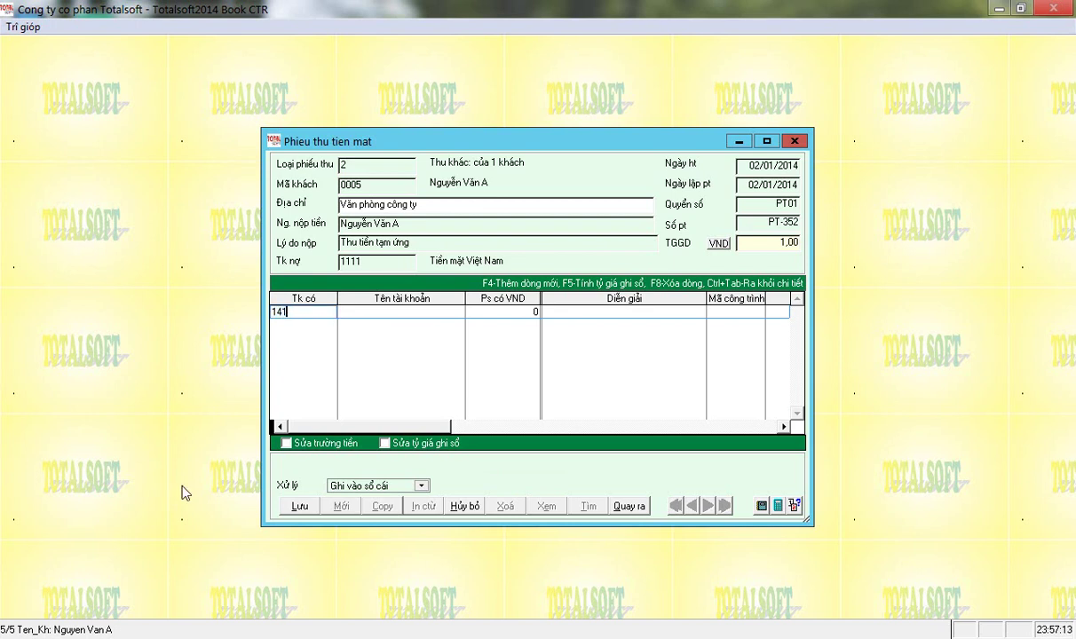
{"action": "key", "text": "Return"}
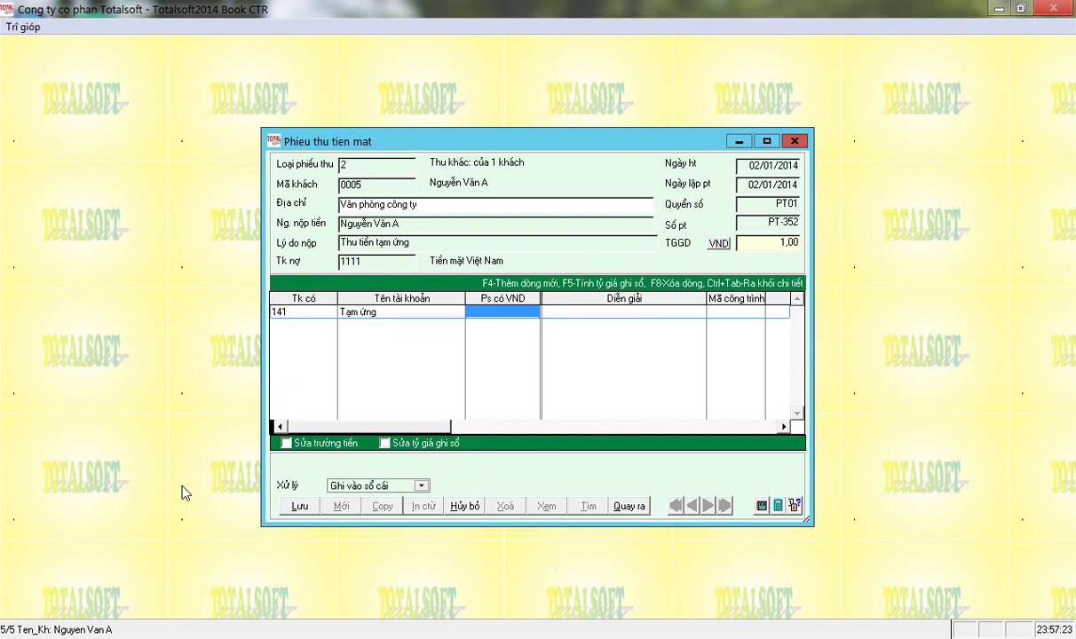
{"action": "type", "text": "2 300 00"}
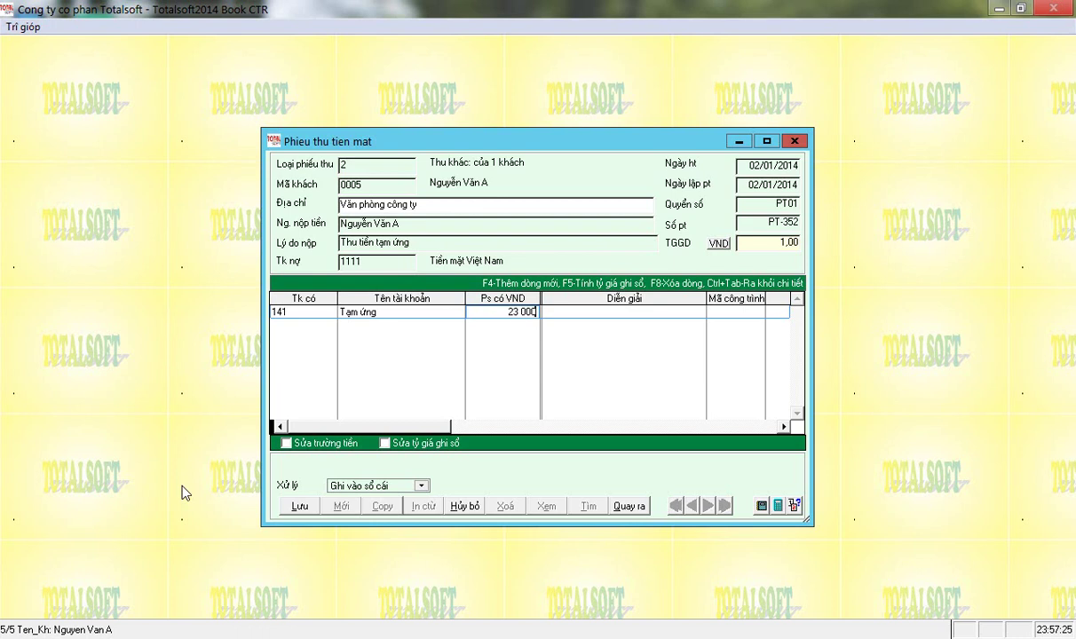
{"action": "type", "text": "0"}
{"action": "key", "text": "Return"}
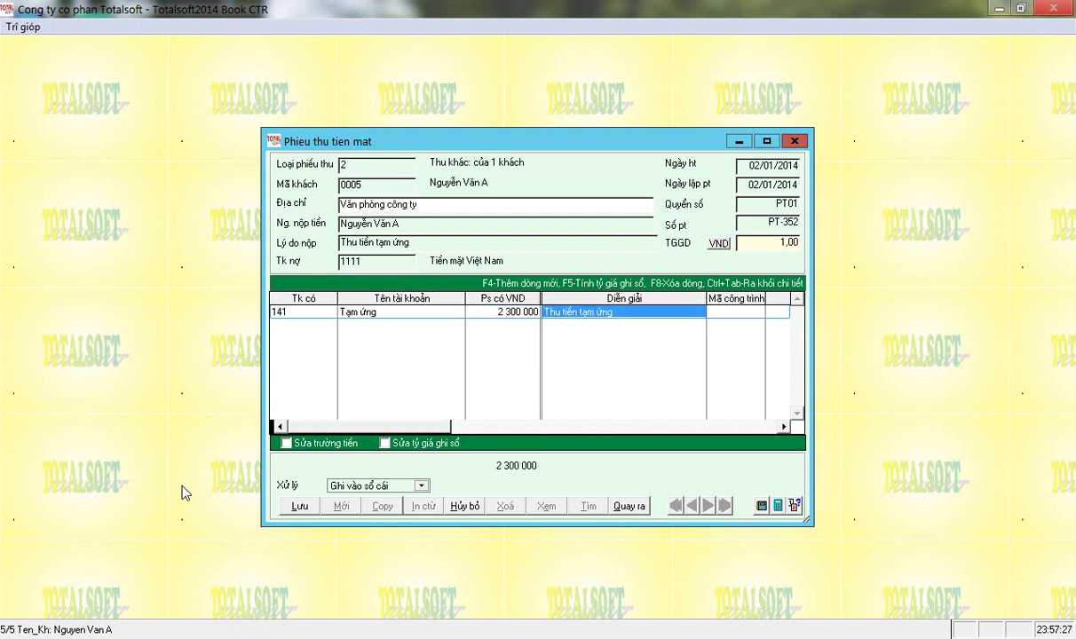
{"action": "key", "text": "Return"}
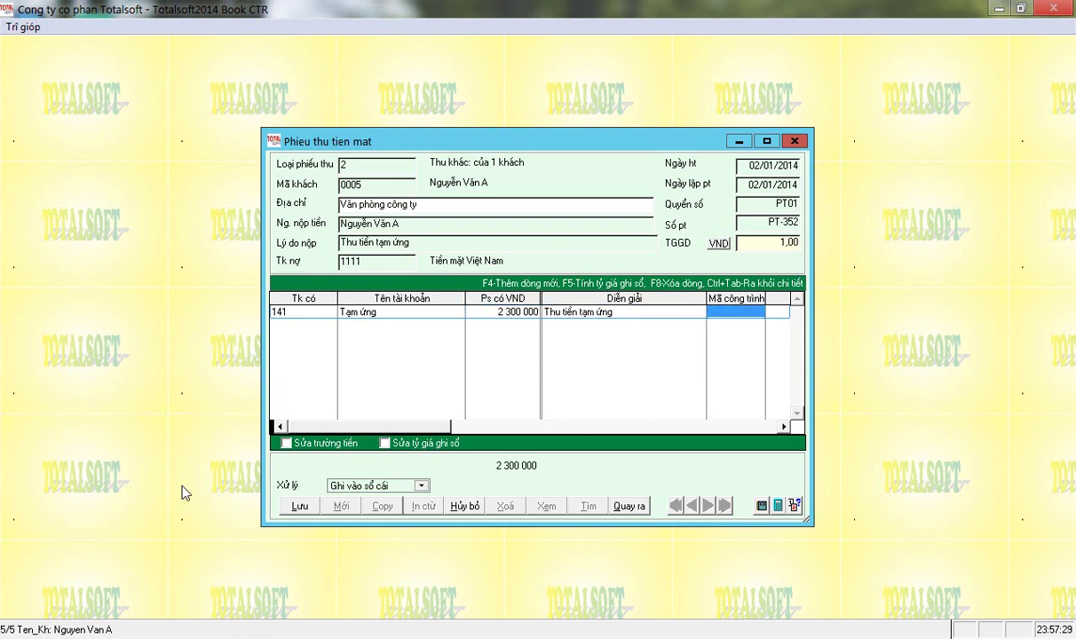
{"action": "left_click", "coordinate": [299, 506]}
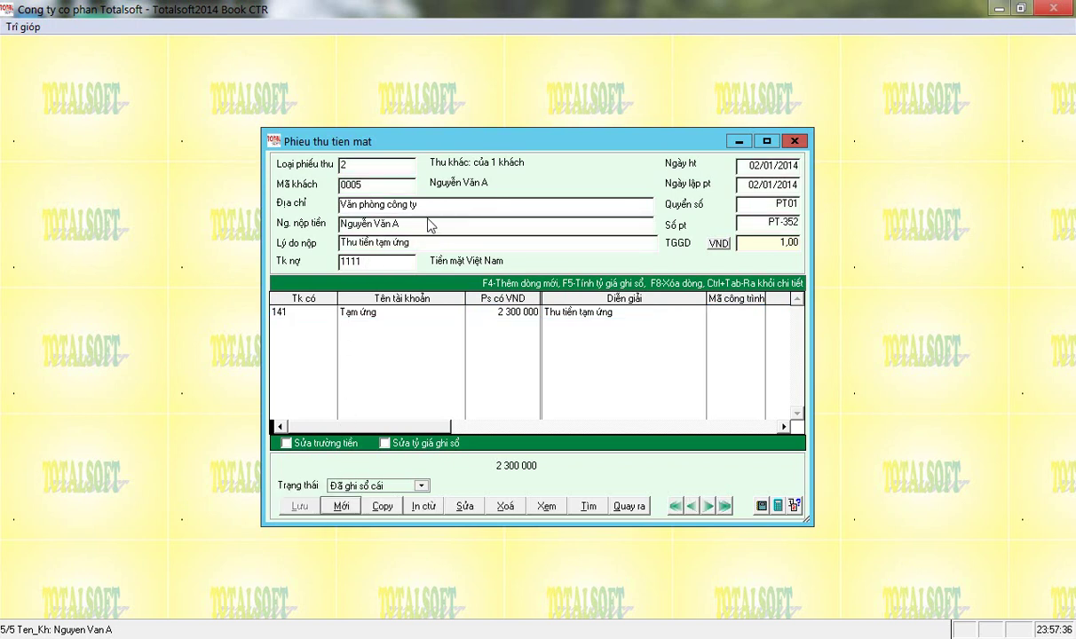
Open the voucher print dialog and look through the print and report template lists.
{"action": "left_click", "coordinate": [423, 506]}
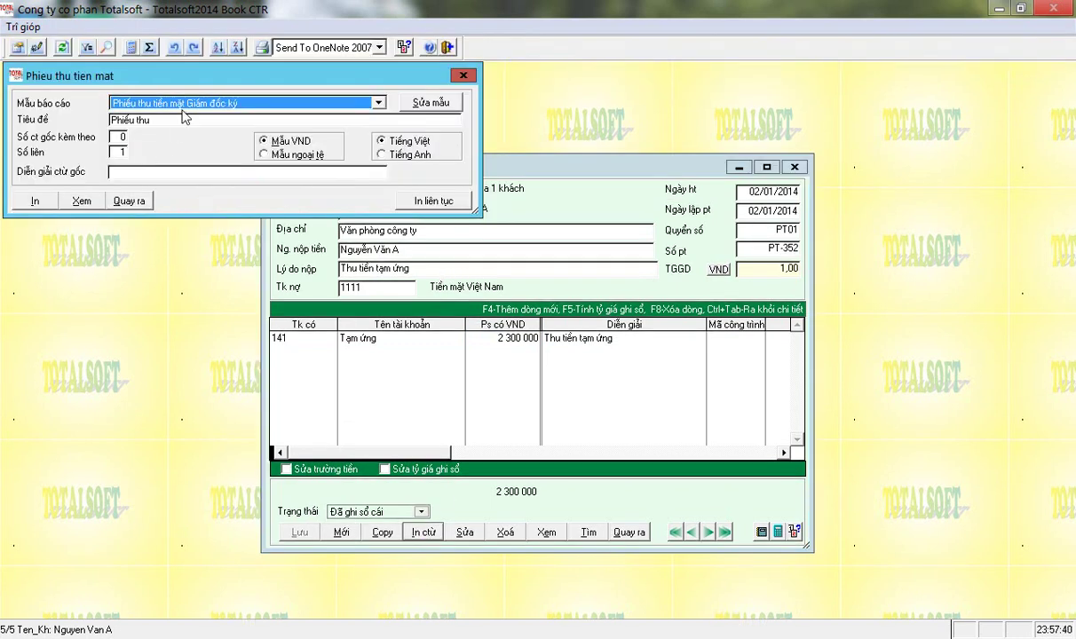
{"action": "left_click", "coordinate": [184, 104]}
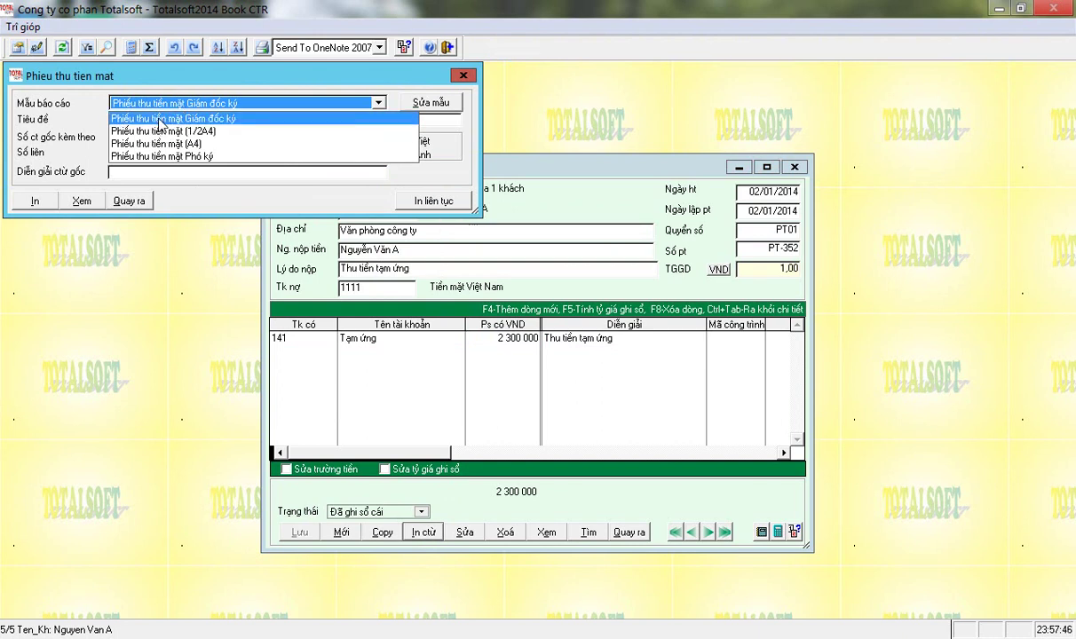
{"action": "left_click", "coordinate": [164, 105]}
{"action": "left_click", "coordinate": [165, 106]}
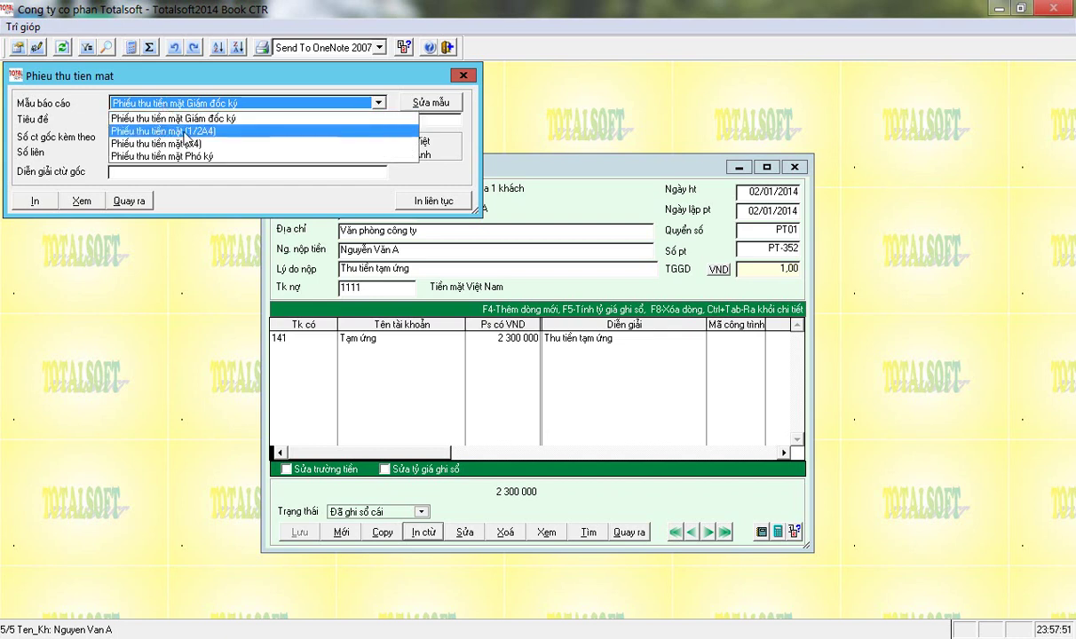
{"action": "left_click", "coordinate": [69, 131]}
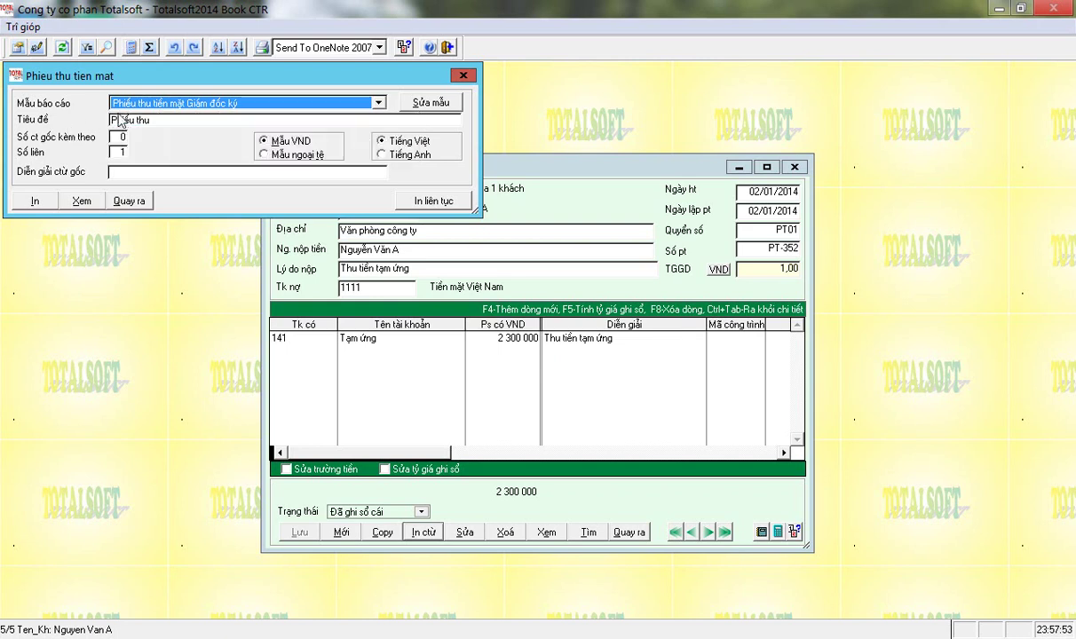
{"action": "left_click", "coordinate": [422, 105]}
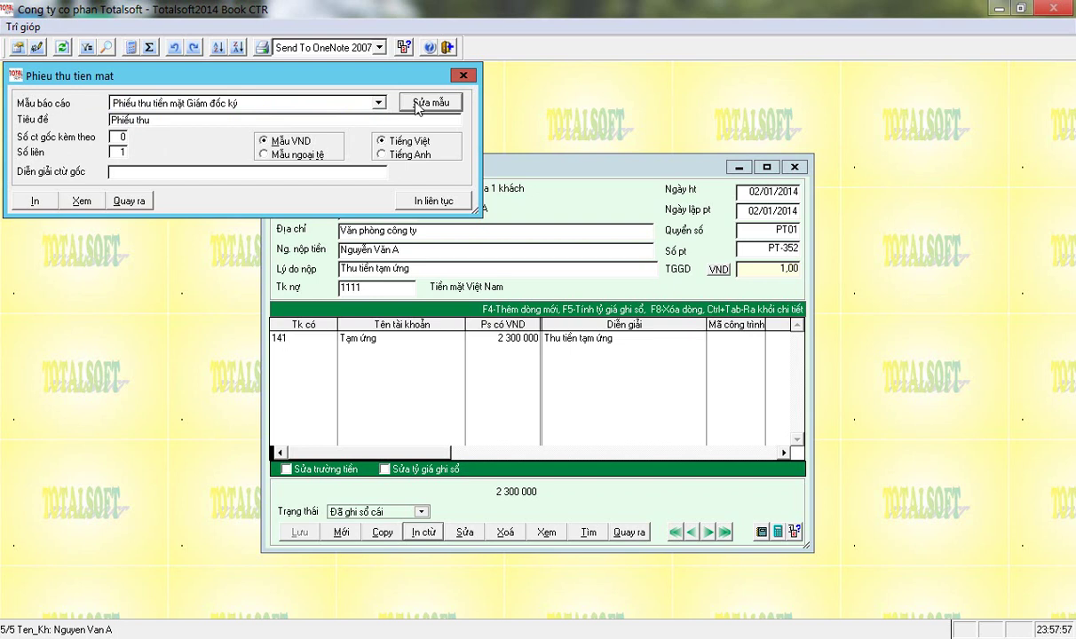
{"action": "left_click", "coordinate": [419, 103]}
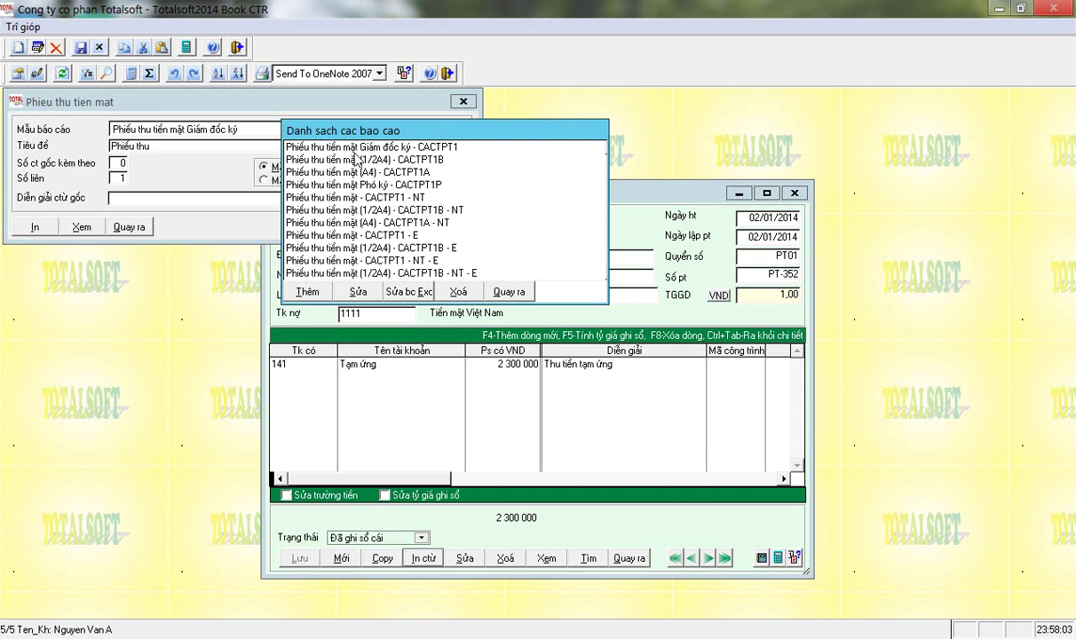
{"action": "left_click", "coordinate": [493, 288]}
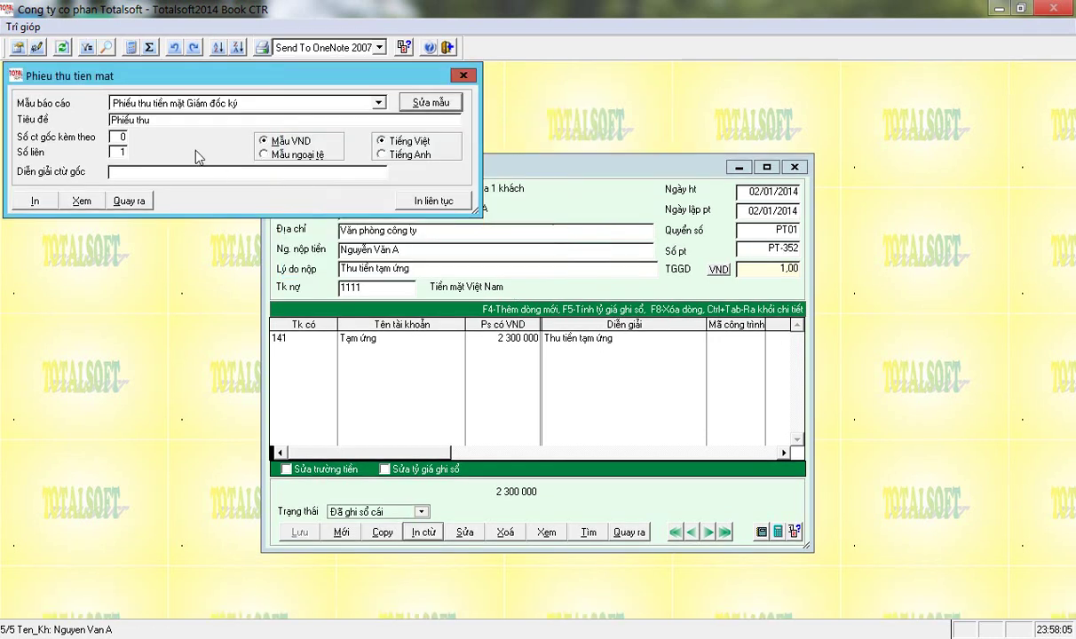
Preview PT-352 on the Phiếu thu tiền mặt (1/2A4) template, then close the preview.
{"action": "left_click", "coordinate": [164, 103]}
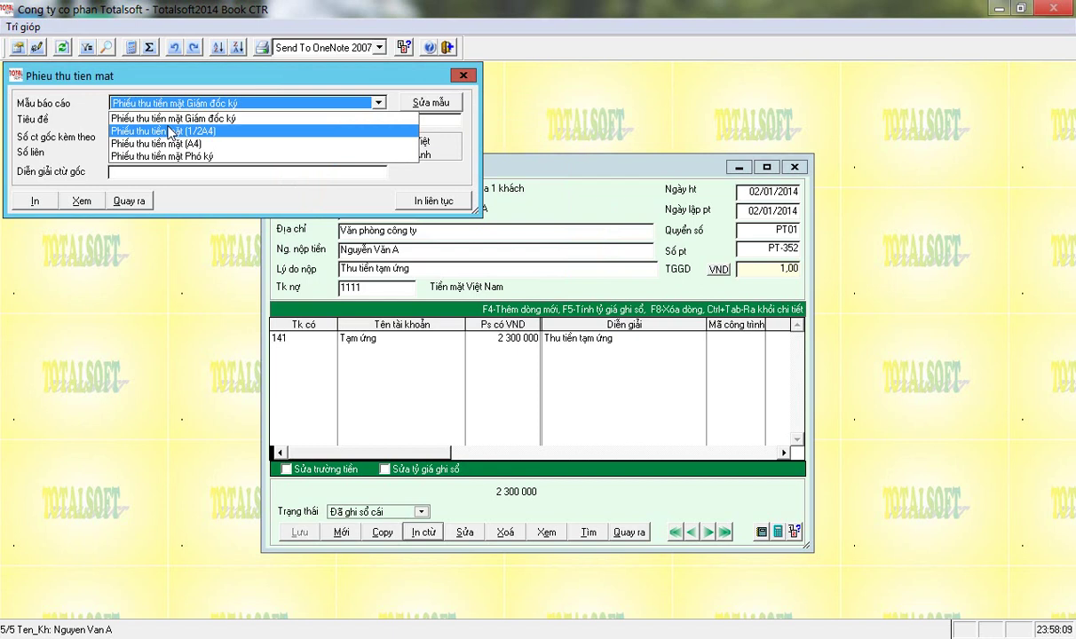
{"action": "left_click", "coordinate": [169, 132]}
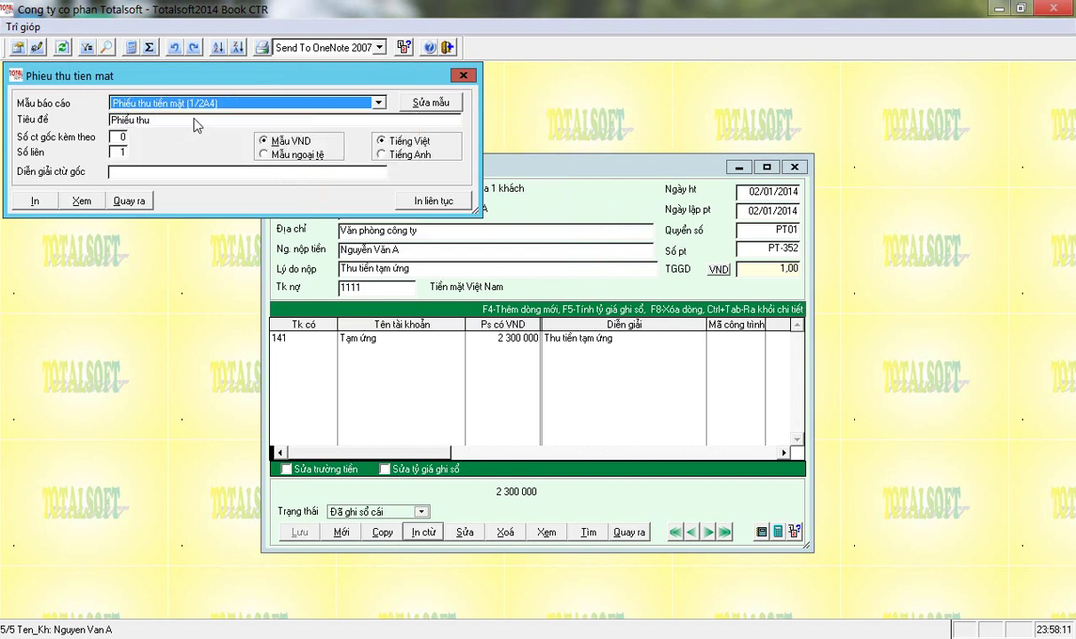
{"action": "left_click", "coordinate": [80, 202]}
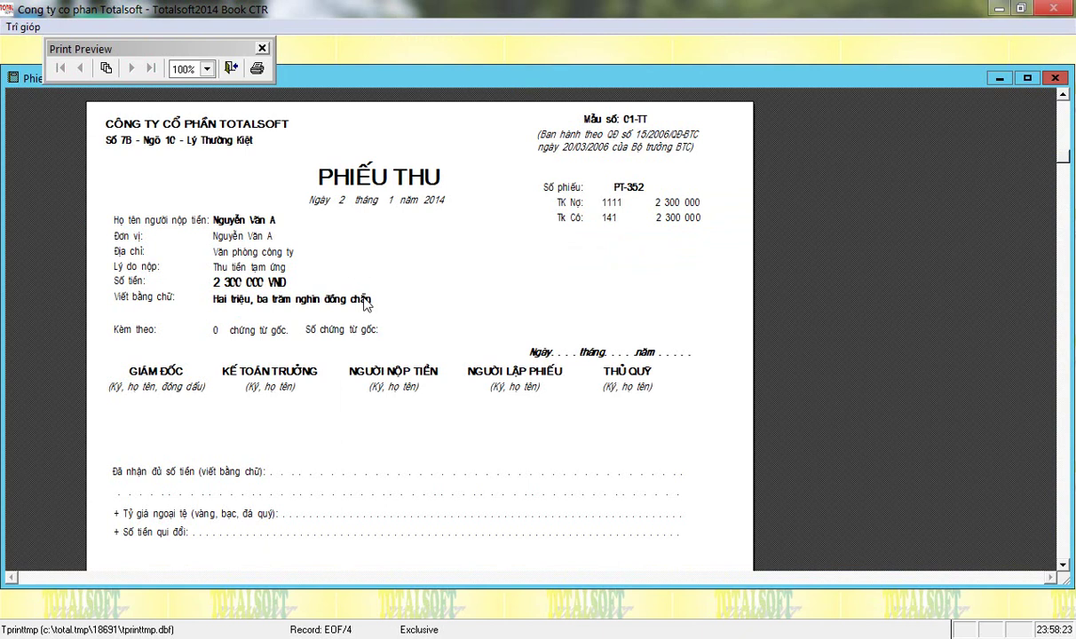
{"action": "key", "text": "Escape"}
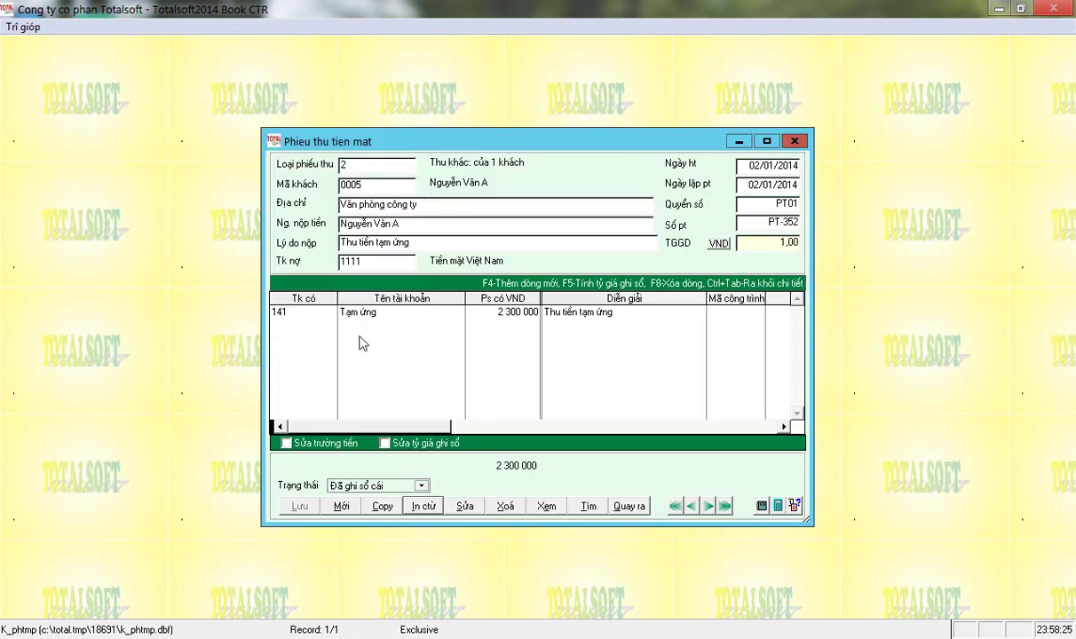
Start a new receipt and pick customer 0003 from the customer list.
{"action": "left_click", "coordinate": [341, 507]}
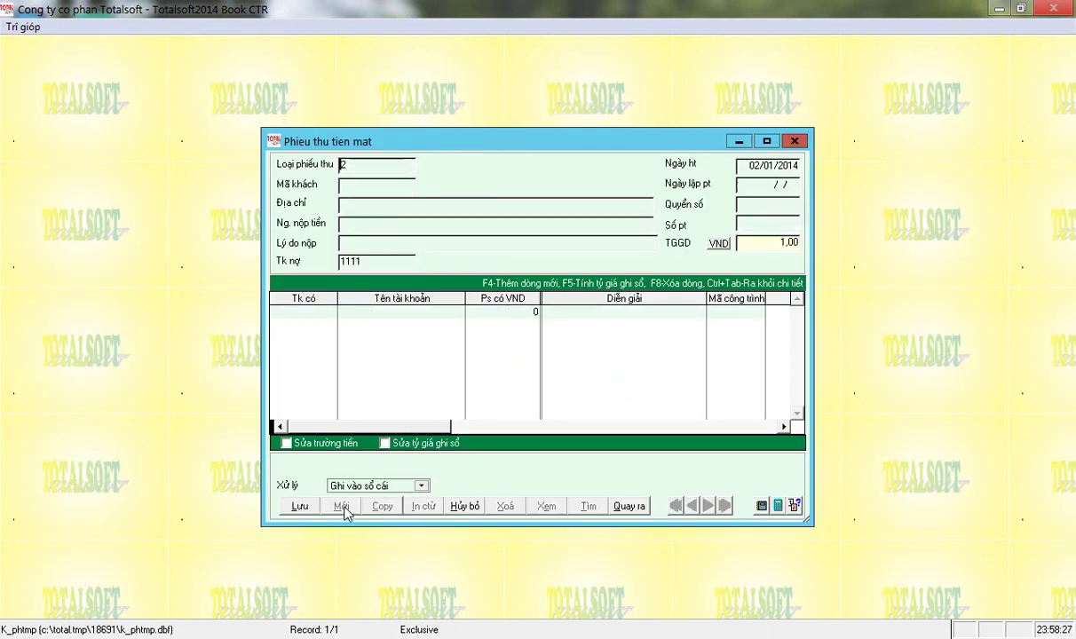
{"action": "key", "text": "Return"}
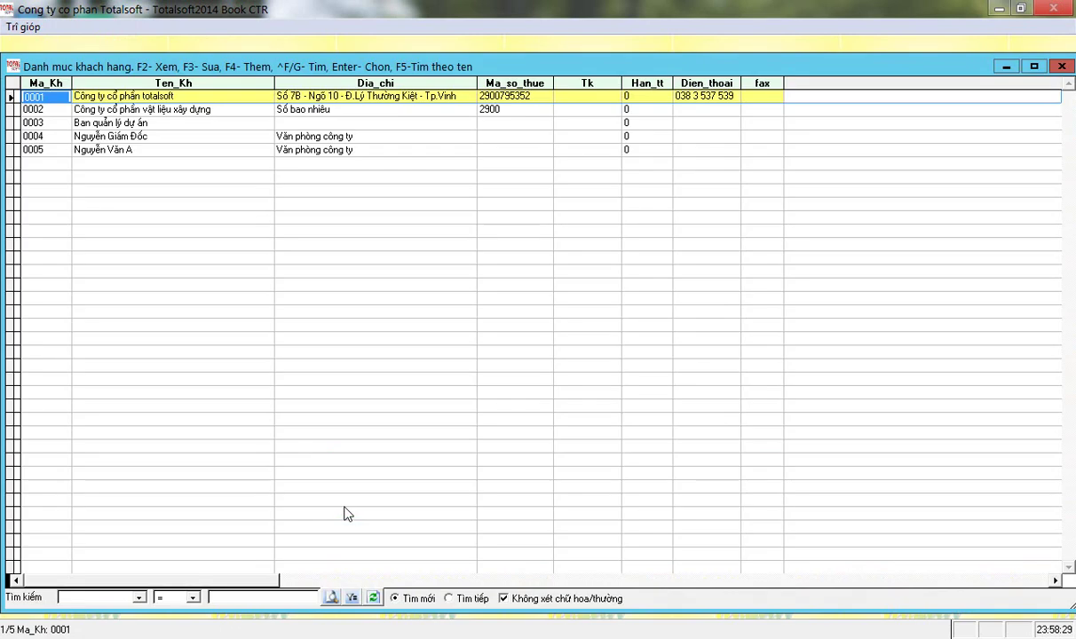
{"action": "key", "text": "Down"}
{"action": "key", "text": "Down"}
{"action": "key", "text": "Up"}
{"action": "key", "text": "Down"}
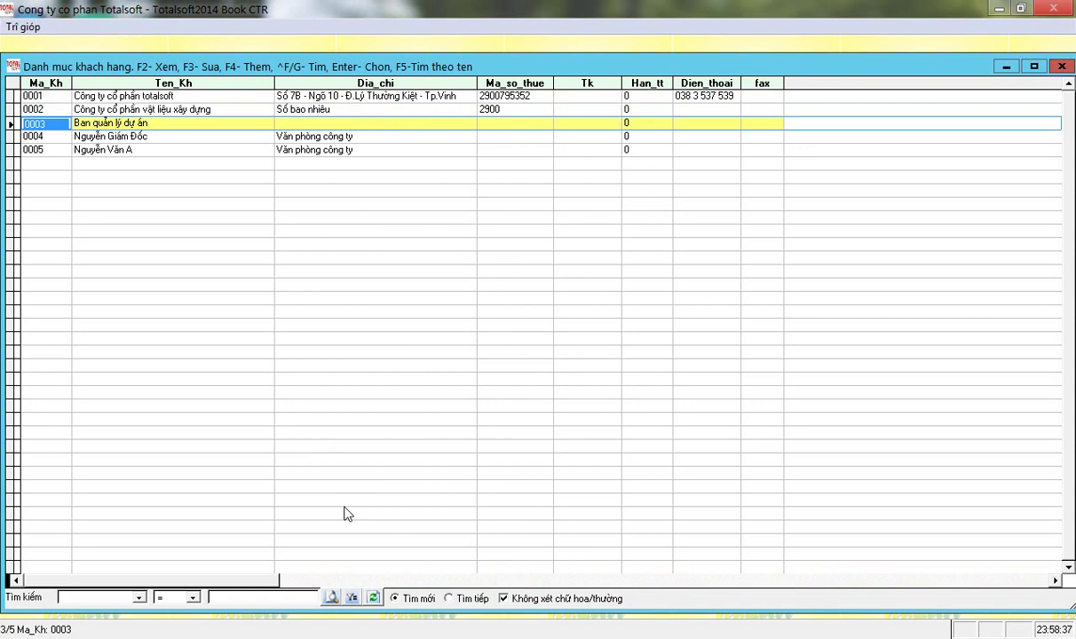
{"action": "key", "text": "Return"}
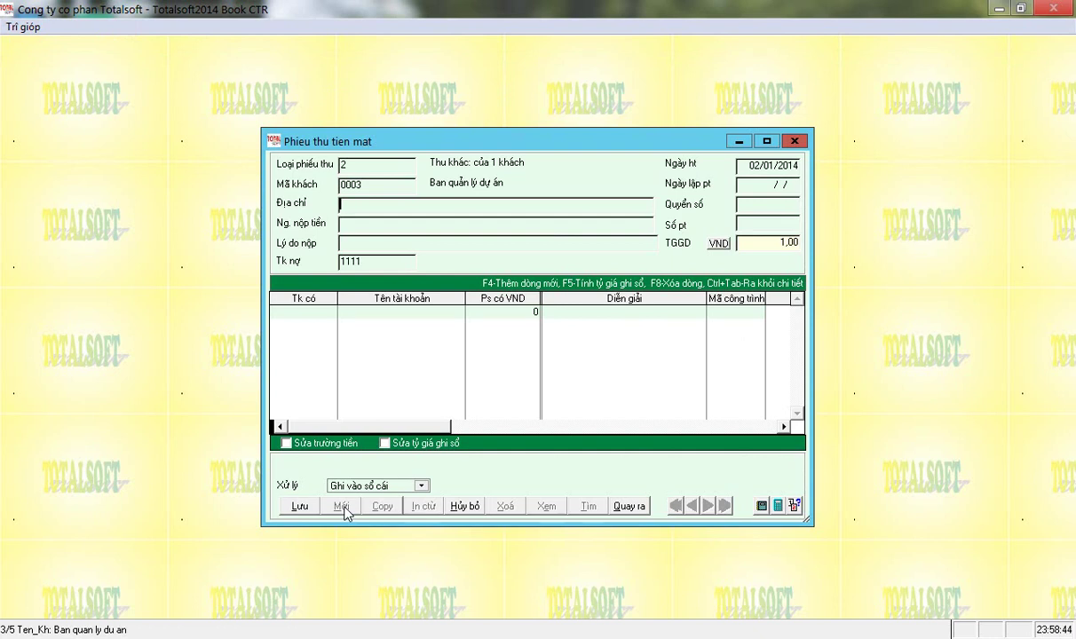
Enter the payer's name, reason Thu tiền tư vấn giám sát, debit 1111 and date 03/01/2014.
{"action": "key", "text": "Return"}
{"action": "type", "text": "Nguyhe"}
{"action": "key", "text": "BackSpace"}
{"action": "key", "text": "BackSpace"}
{"action": "type", "text": "ễn Thị B"}
{"action": "key", "text": "Return"}
{"action": "type", "text": "Thu tiền"}
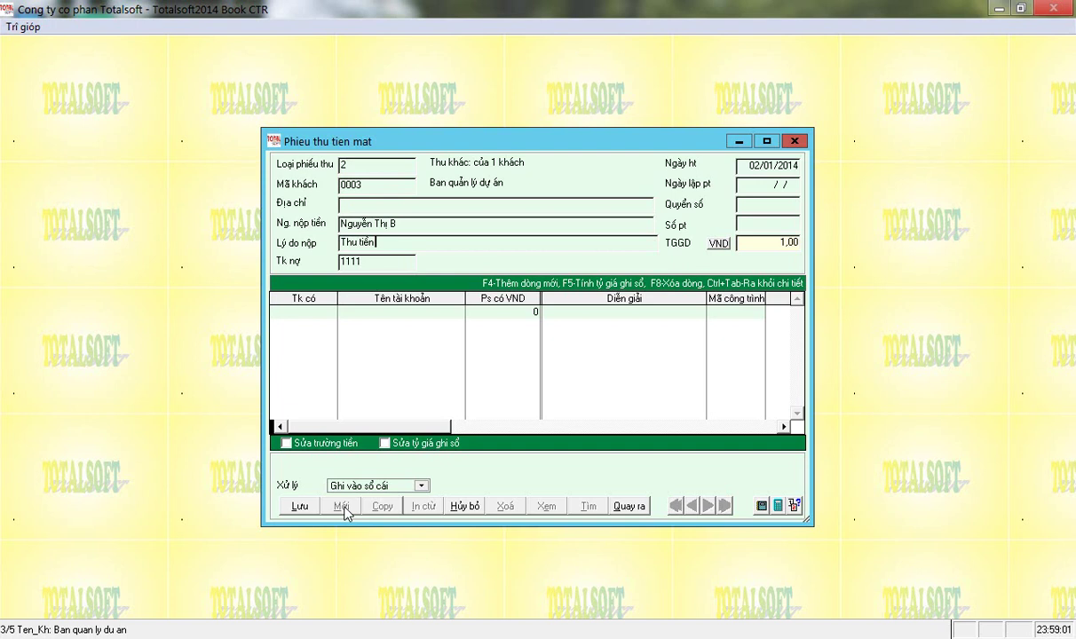
{"action": "type", "text": " tuư vấn giám sát"}
{"action": "key", "text": "Return"}
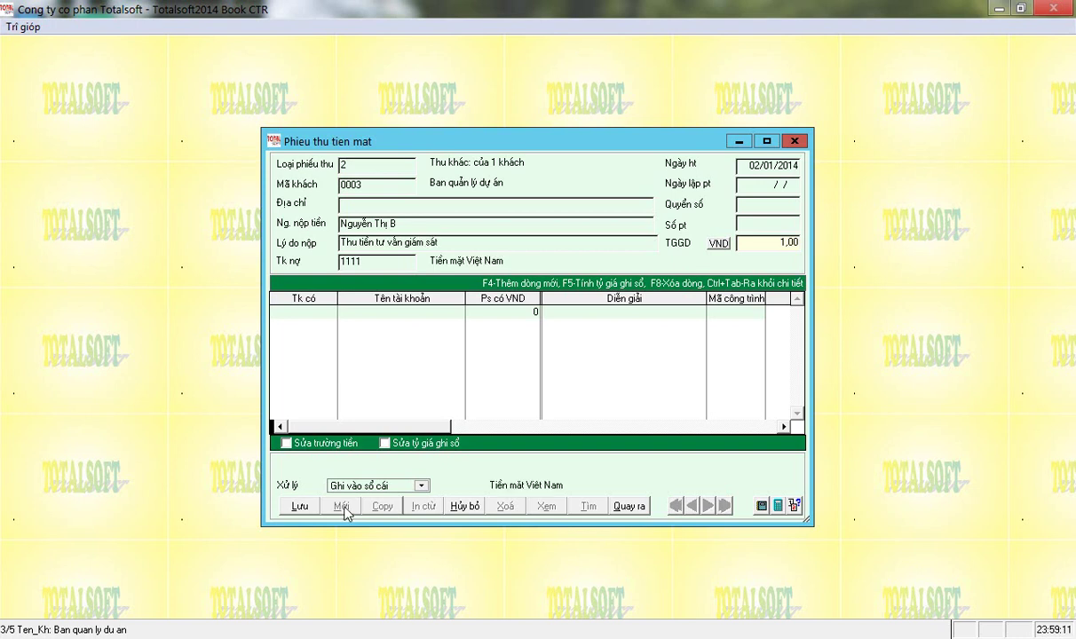
{"action": "type", "text": "03"}
{"action": "key", "text": "Return"}
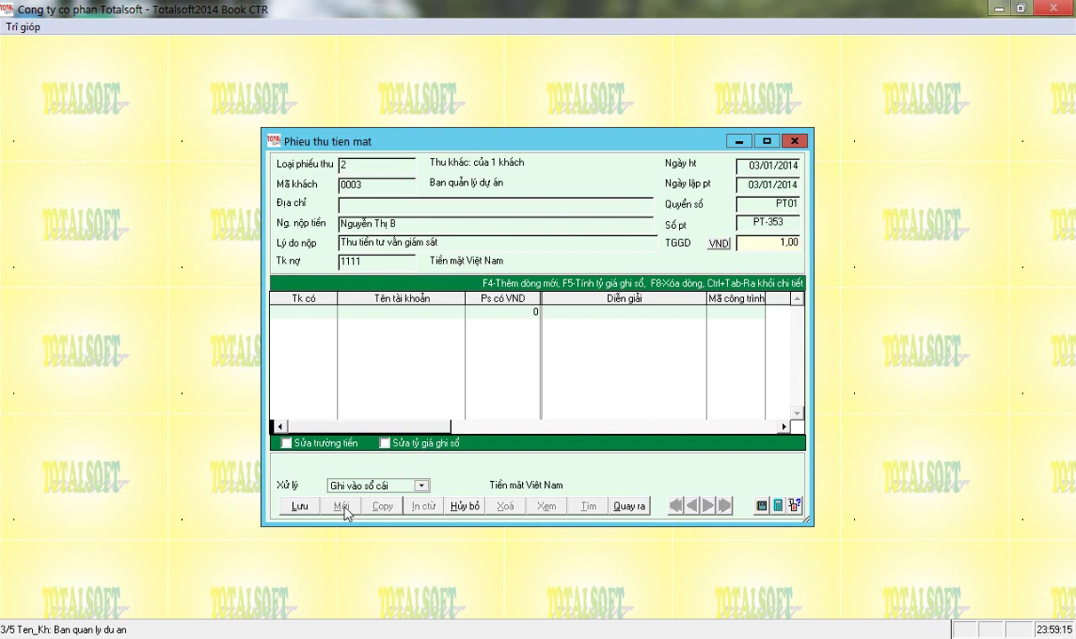
Adjust the receipt number to PT-353 and set the line's credit account to 1311.
{"action": "key", "text": "Right"}
{"action": "key", "text": "Right"}
{"action": "key", "text": "Delete"}
{"action": "key", "text": "Return"}
{"action": "type", "text": "1311"}
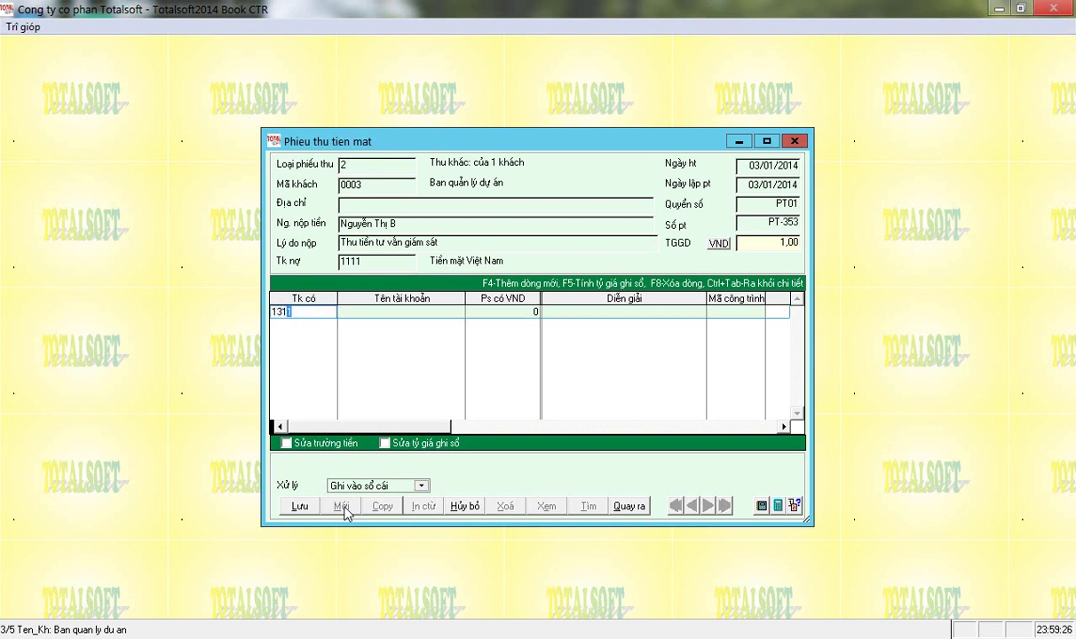
{"action": "key", "text": "Return"}
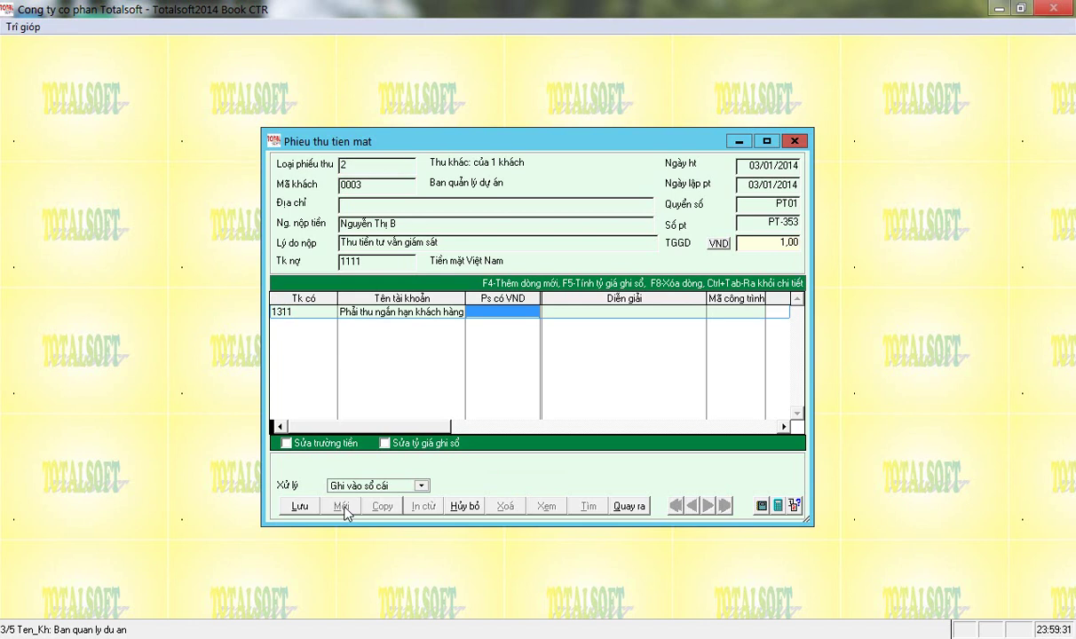
Enter 15 000 000 on the 1311 line, keep its description, and begin the project code.
{"action": "type", "text": "15 000 "}
{"action": "type", "text": "000"}
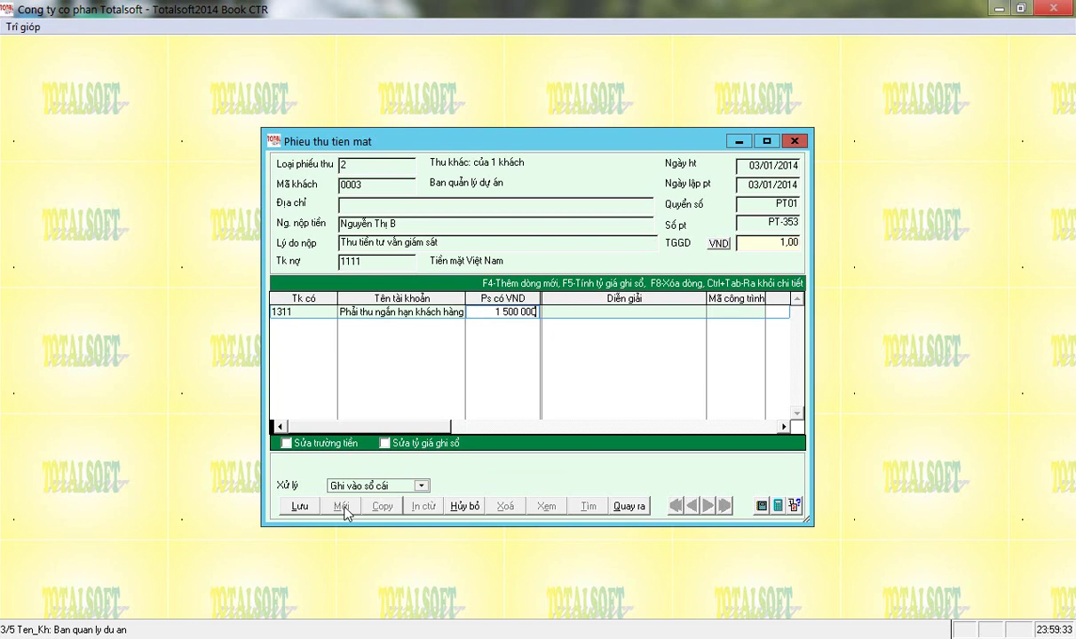
{"action": "key", "text": "Return"}
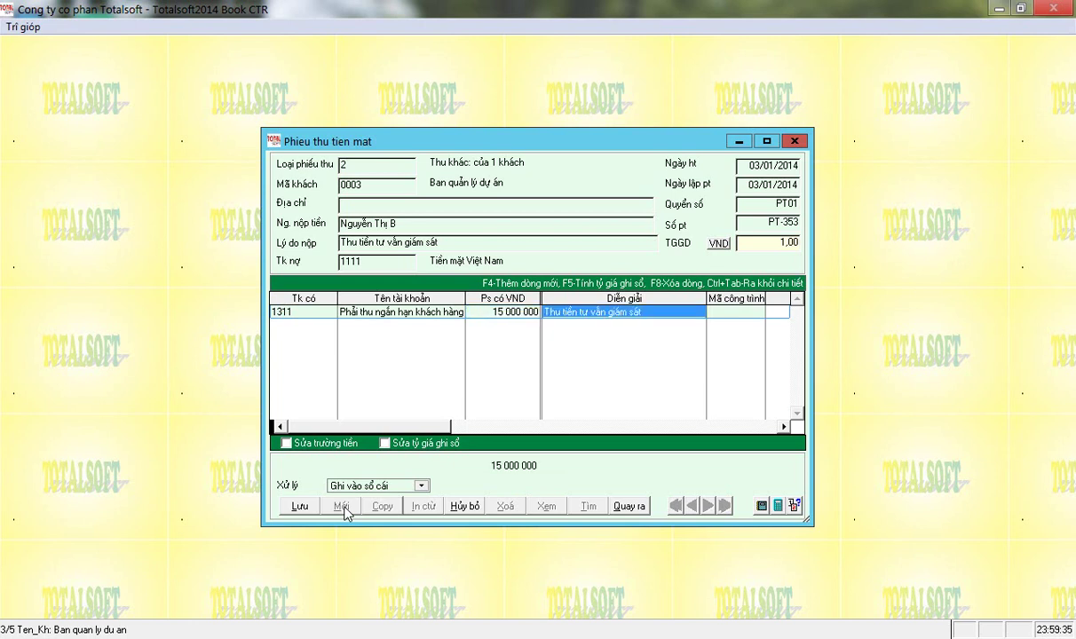
{"action": "key", "text": "Return"}
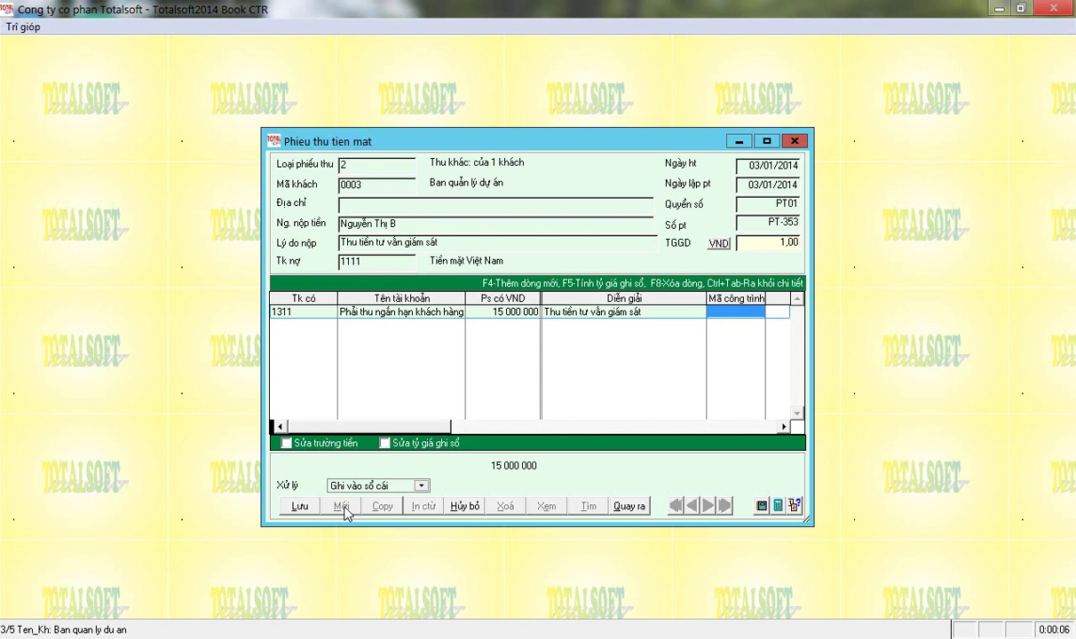
{"action": "type", "text": "ổqwe"}
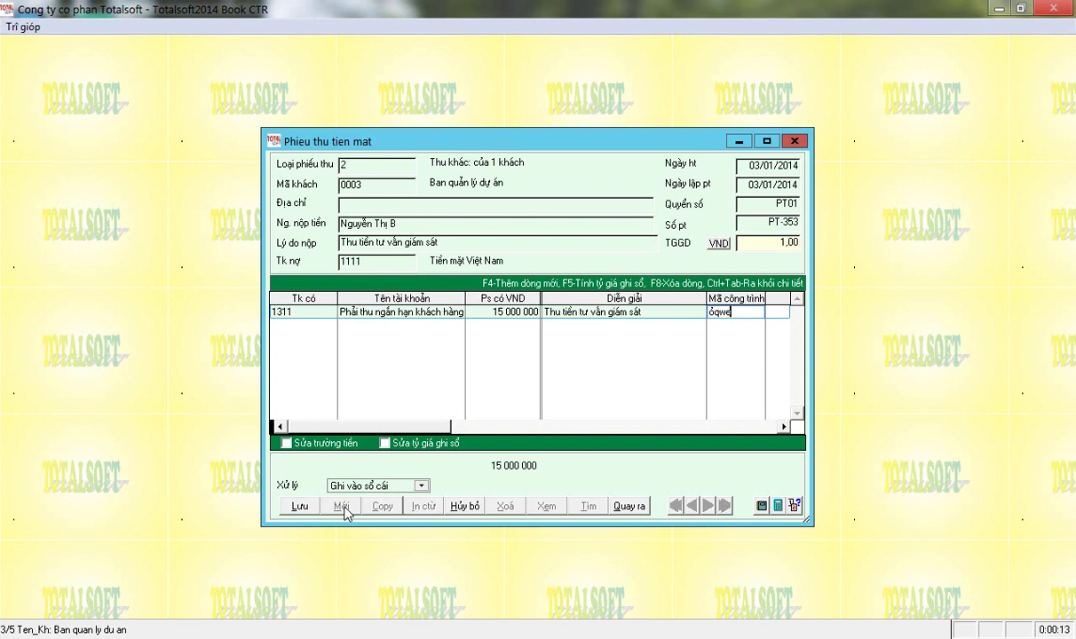
Pick project CTR01 from the Danh muc cong trinh list for the line.
{"action": "key", "text": "Return"}
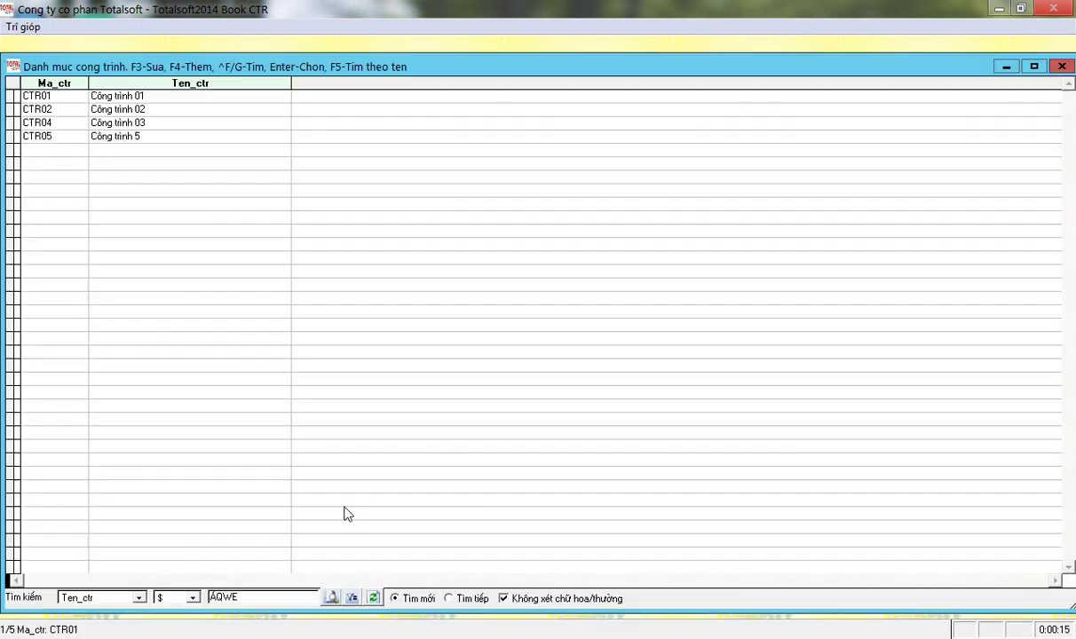
{"action": "key", "text": "Up"}
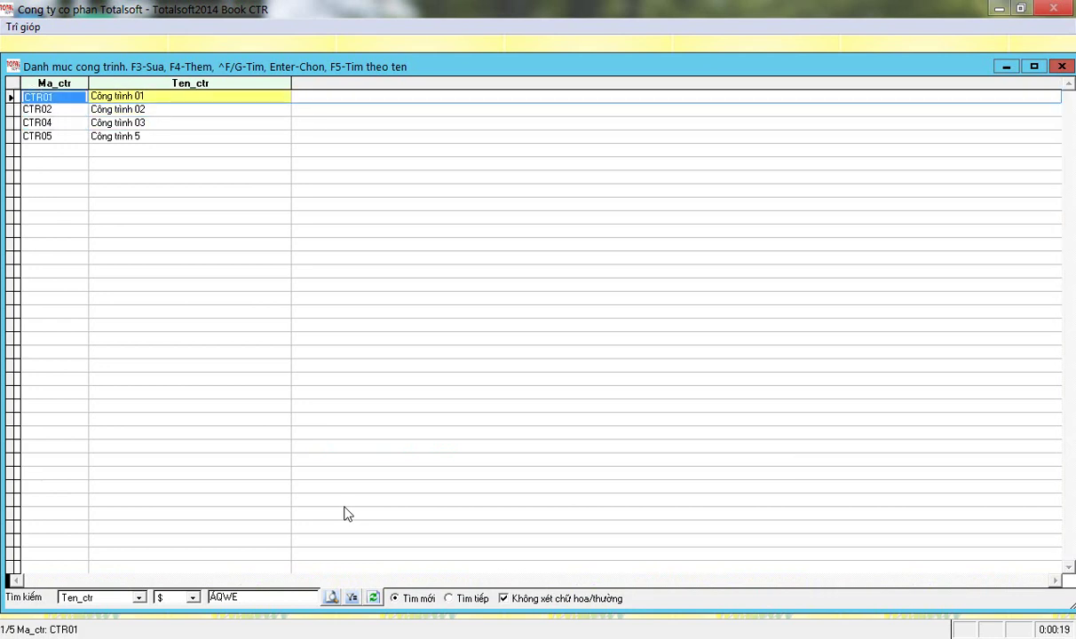
{"action": "key", "text": "Return"}
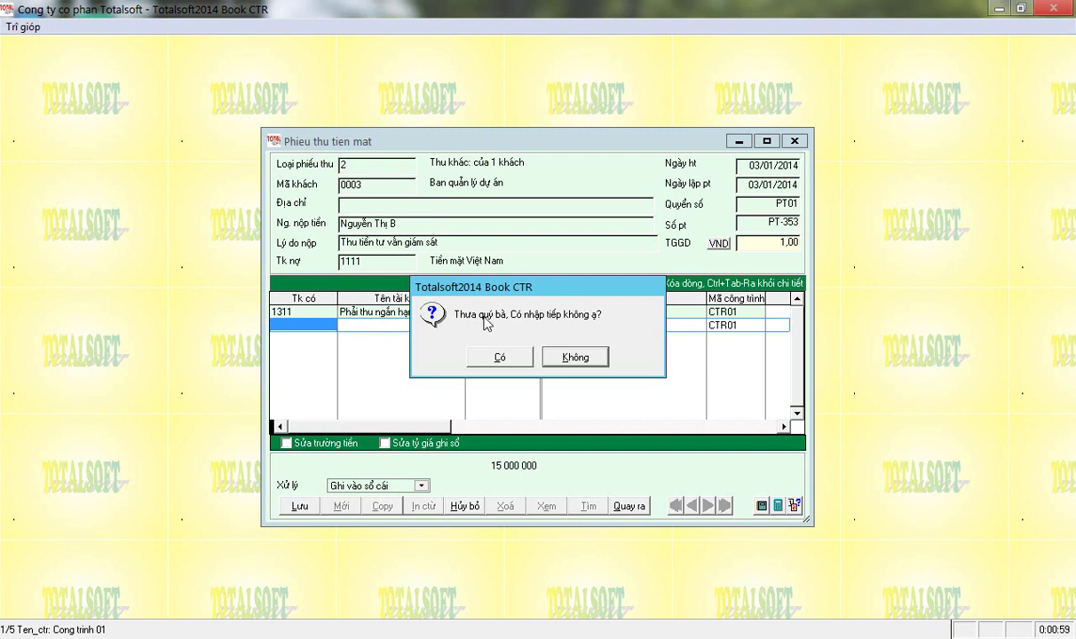
Decline another detail line, save PT-353, and exit the receipt form confirming Có.
{"action": "left_click", "coordinate": [572, 359]}
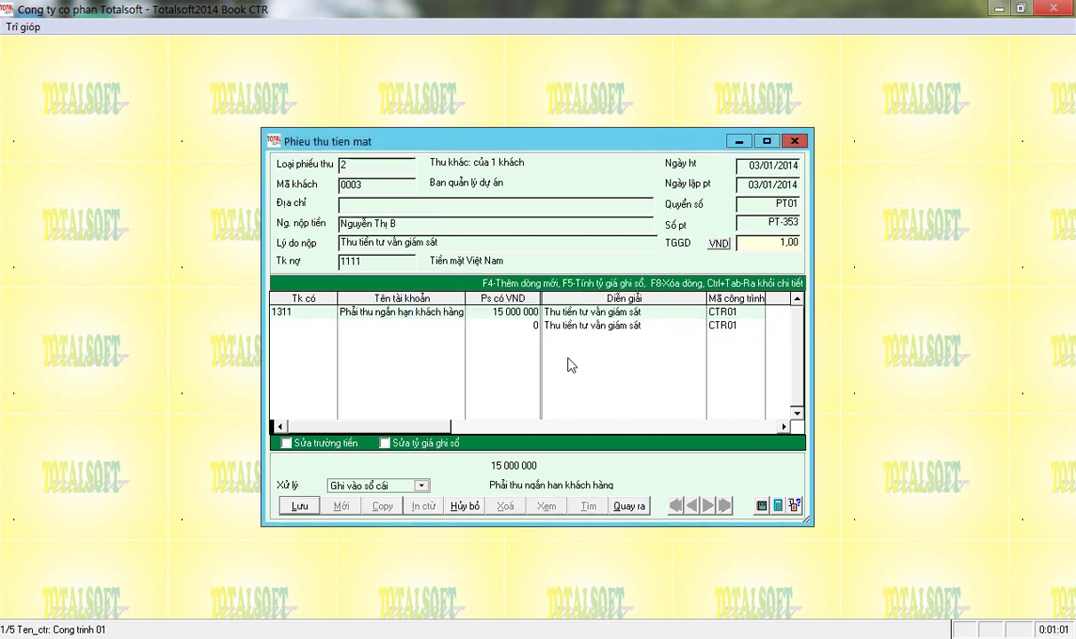
{"action": "left_click", "coordinate": [300, 508]}
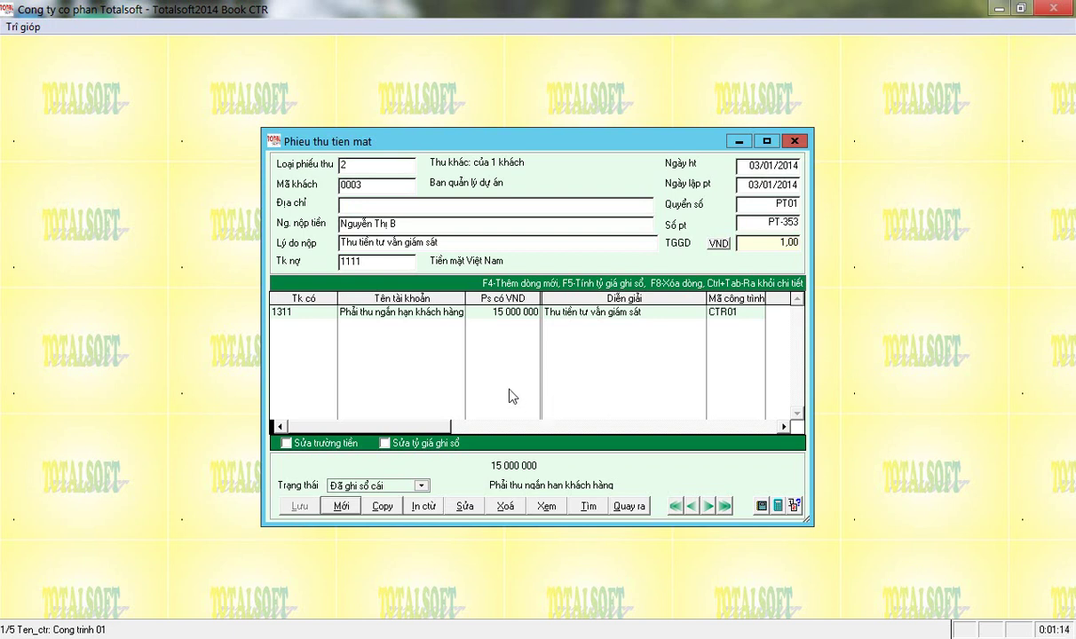
{"action": "left_click", "coordinate": [633, 510]}
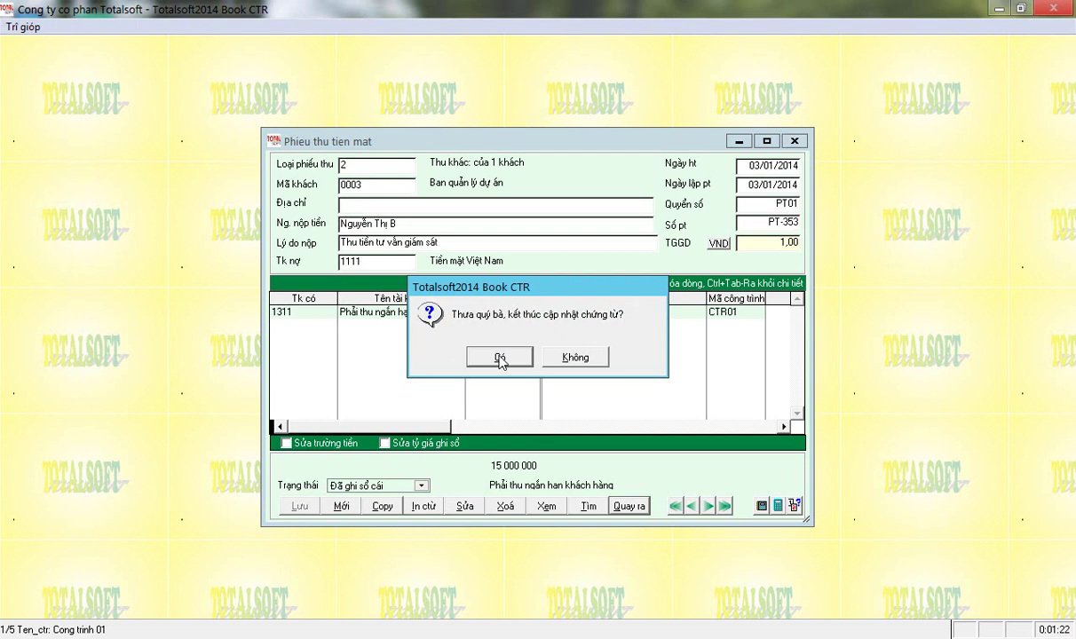
{"action": "left_click", "coordinate": [500, 358]}
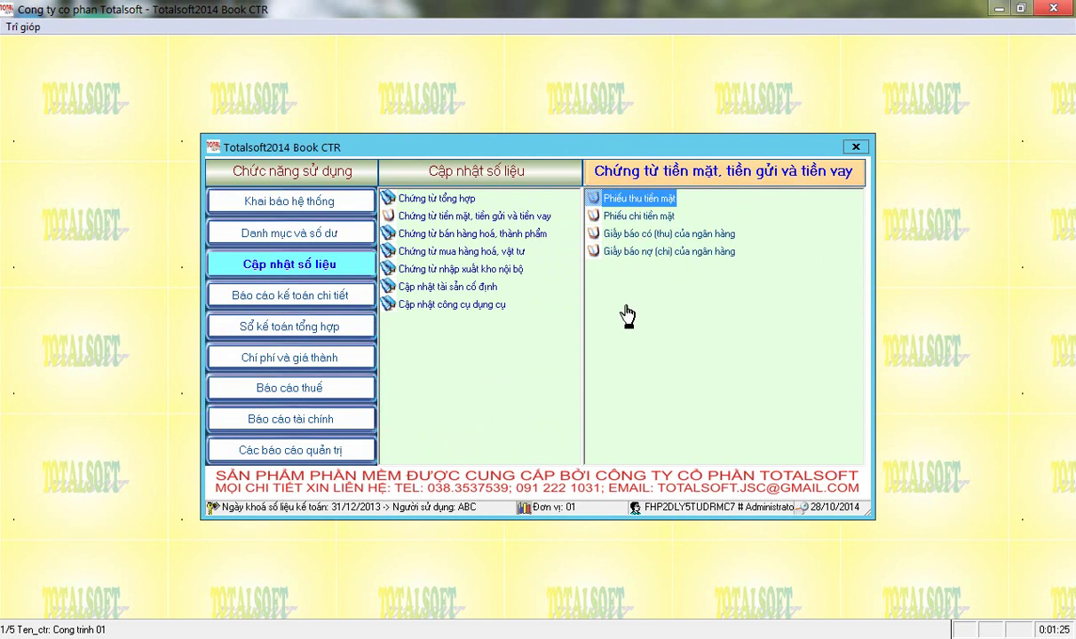
Open the blank Phiếu chi tiền mặt cash payment voucher form from Cập nhật số liệu.
{"action": "double_click", "coordinate": [626, 217]}
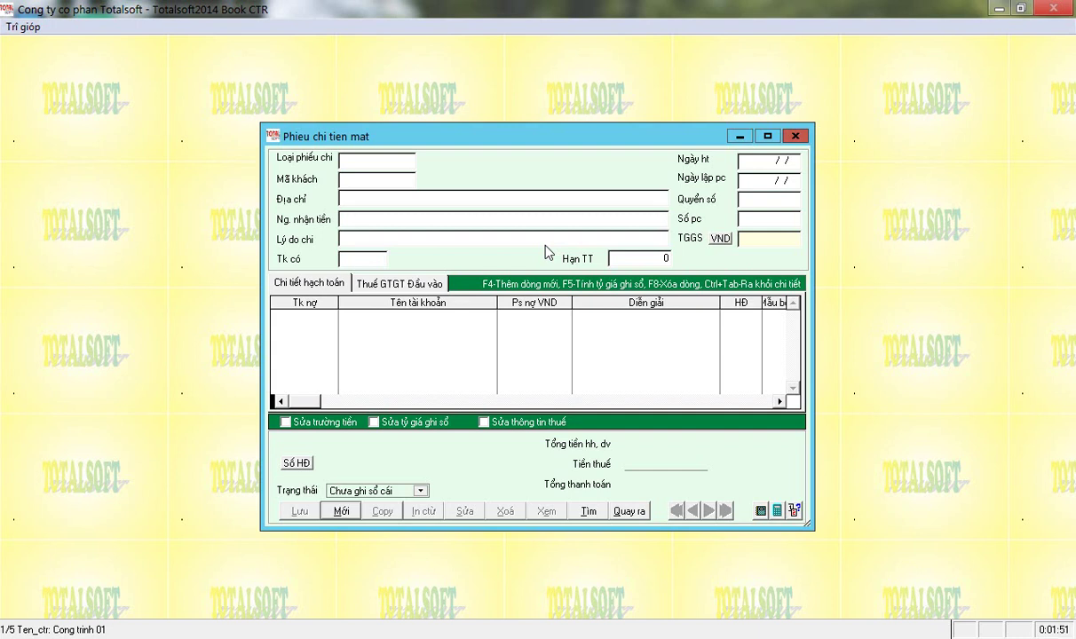
Start a new cash payment voucher with transaction type 2, 'Chi khác: cho 1 khách'.
{"action": "key", "text": "alt+m"}
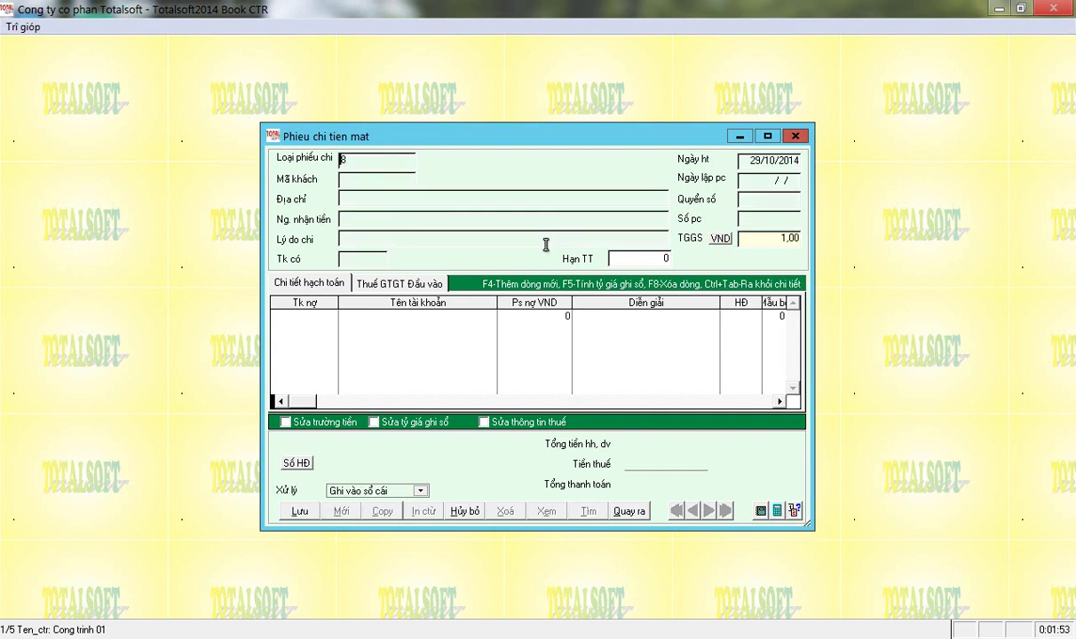
{"action": "key", "text": "BackSpace"}
{"action": "key", "text": "Return"}
{"action": "key", "text": "Down"}
{"action": "key", "text": "Down"}
{"action": "key", "text": "Down"}
{"action": "key", "text": "Up"}
{"action": "key", "text": "Up"}
{"action": "key", "text": "Up"}
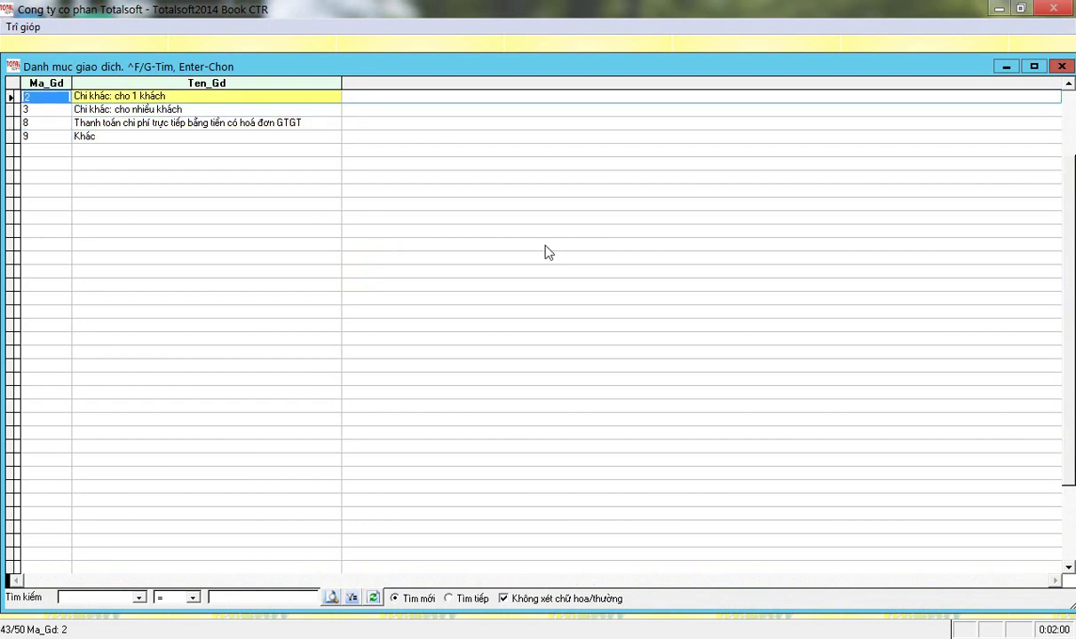
{"action": "key", "text": "Down"}
{"action": "key", "text": "Down"}
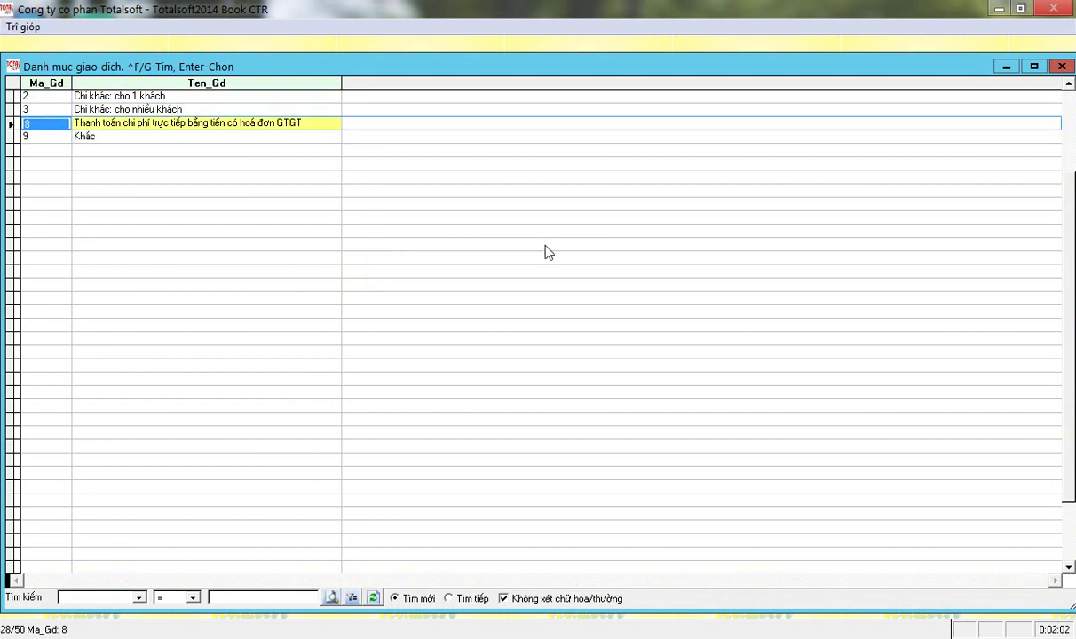
{"action": "key", "text": "Up"}
{"action": "key", "text": "Up"}
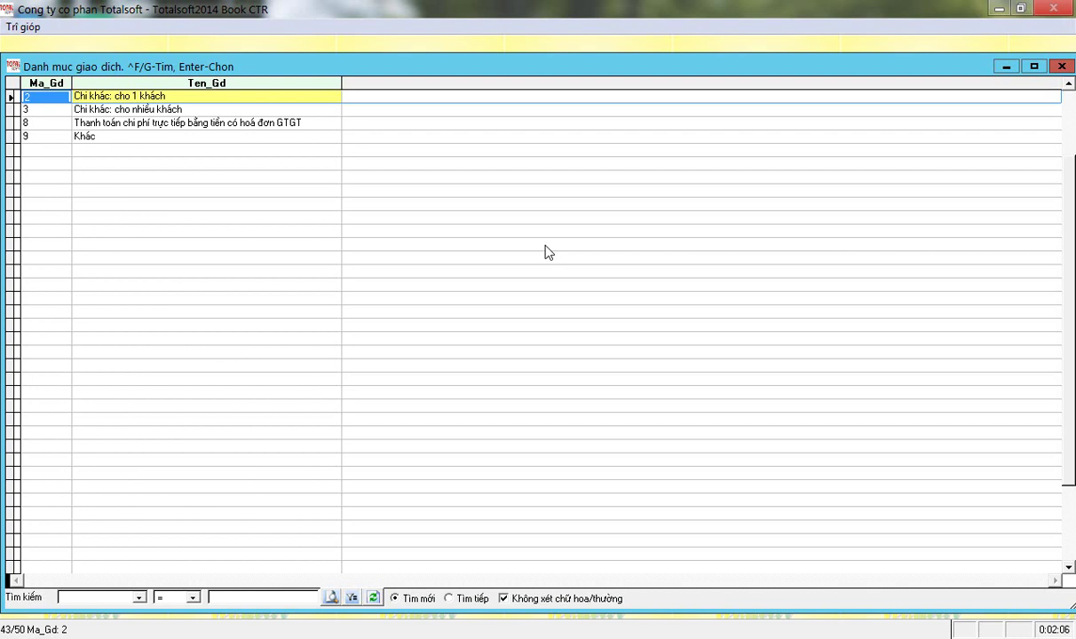
{"action": "key", "text": "Down"}
{"action": "key", "text": "Down"}
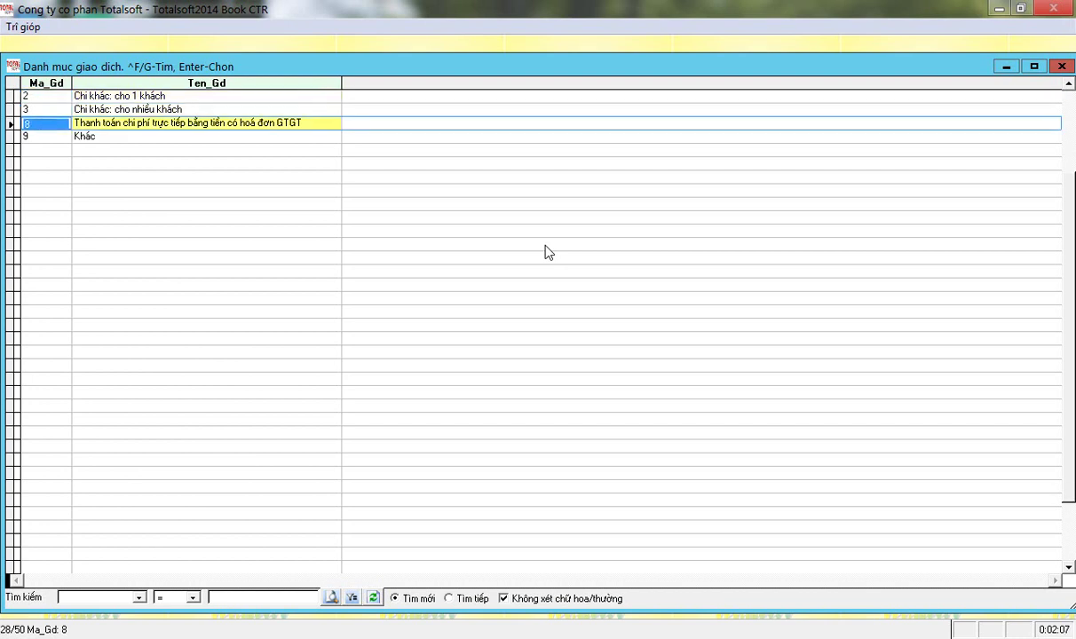
{"action": "key", "text": "Up"}
{"action": "key", "text": "Up"}
{"action": "key", "text": "Right"}
{"action": "key", "text": "Left"}
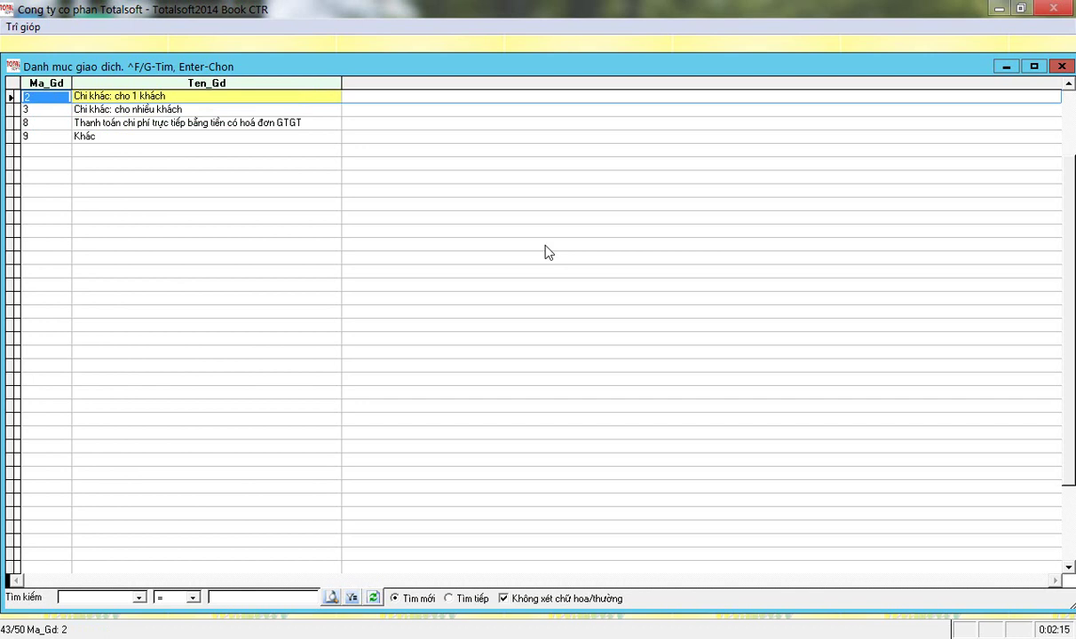
{"action": "key", "text": "Down"}
{"action": "key", "text": "Down"}
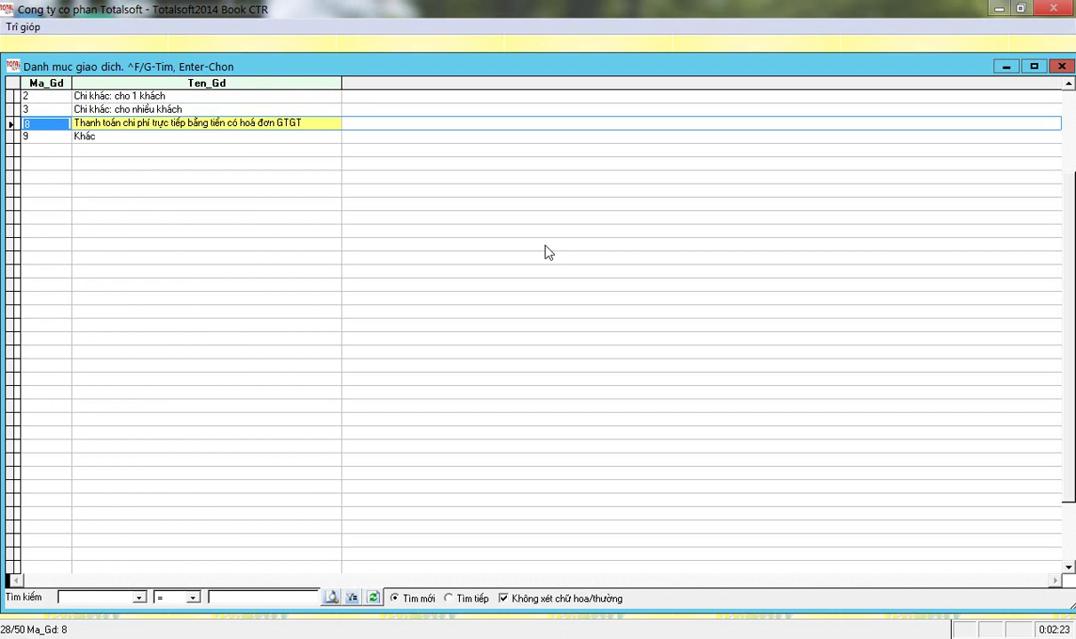
{"action": "key", "text": "Up"}
{"action": "key", "text": "Down"}
{"action": "key", "text": "Right"}
{"action": "key", "text": "Left"}
{"action": "key", "text": "Up"}
{"action": "key", "text": "Up"}
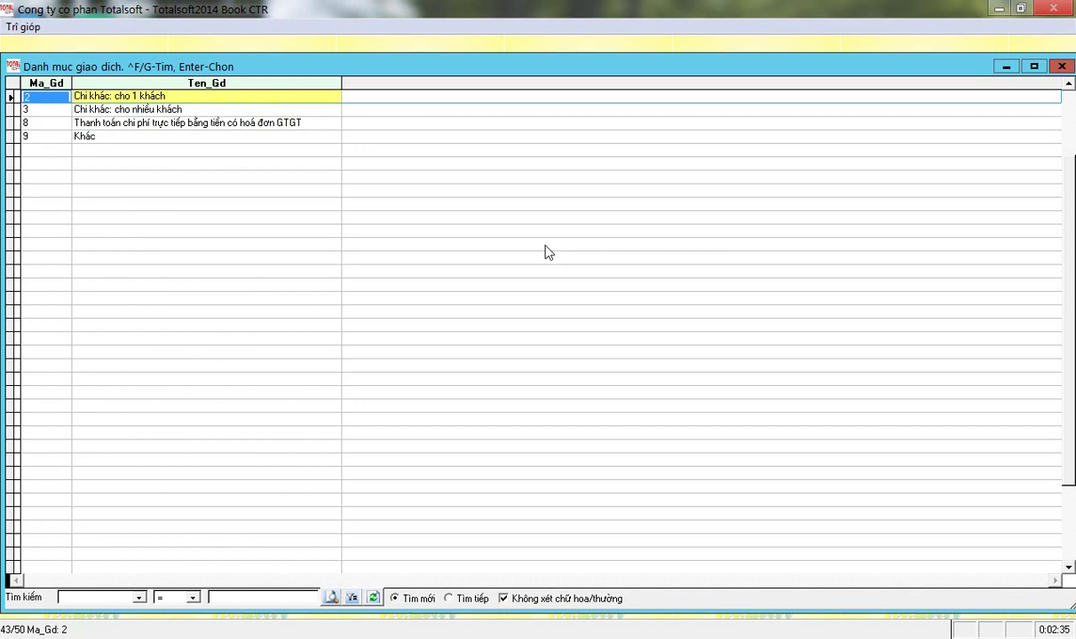
{"action": "key", "text": "Down"}
{"action": "key", "text": "Up"}
{"action": "key", "text": "Down"}
{"action": "key", "text": "Down"}
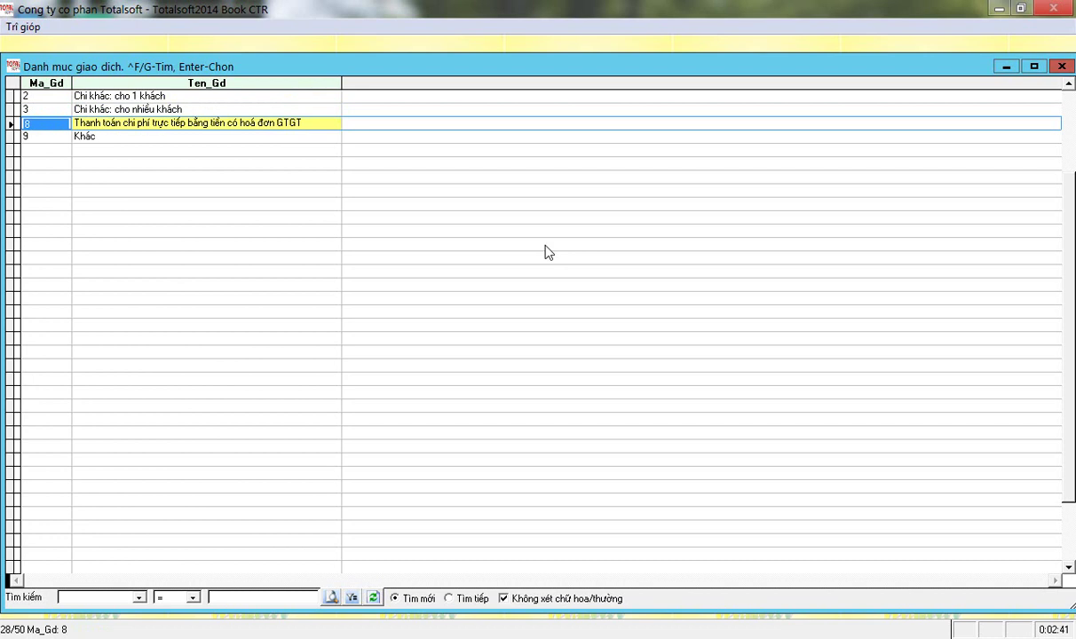
{"action": "key", "text": "Up"}
{"action": "key", "text": "Up"}
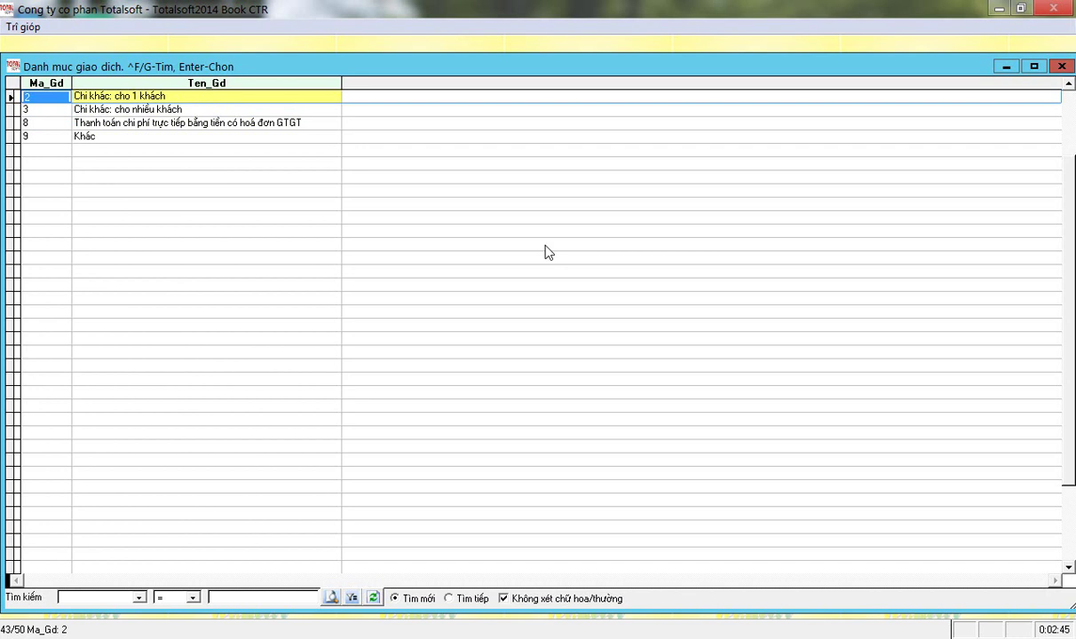
{"action": "key", "text": "Return"}
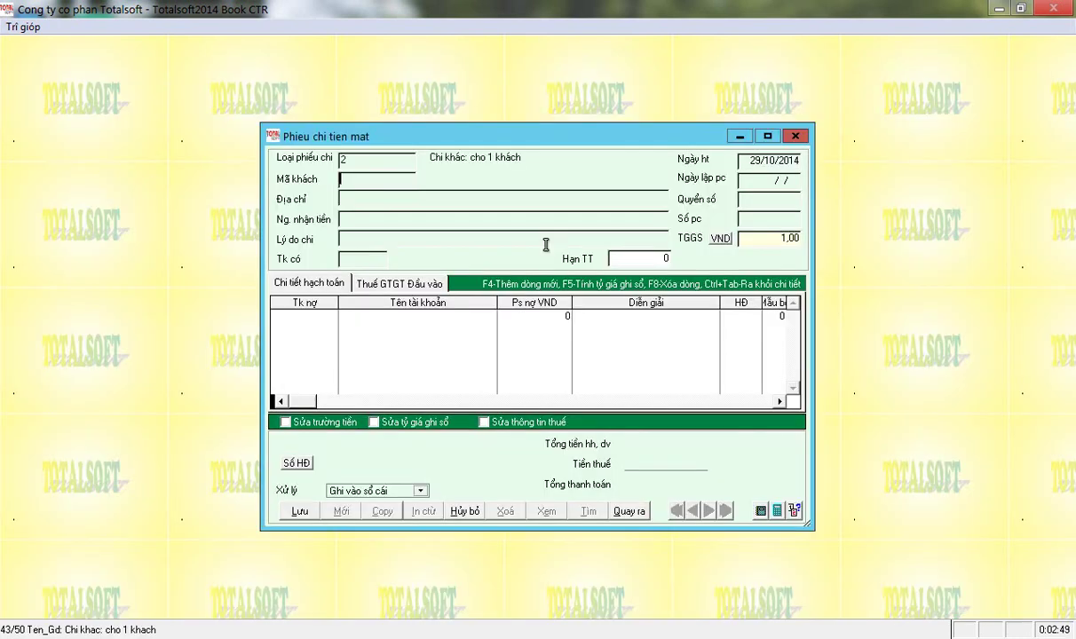
Choose customer 0002 for the voucher and enter the payee's name.
{"action": "key", "text": "Return"}
{"action": "key", "text": "Down"}
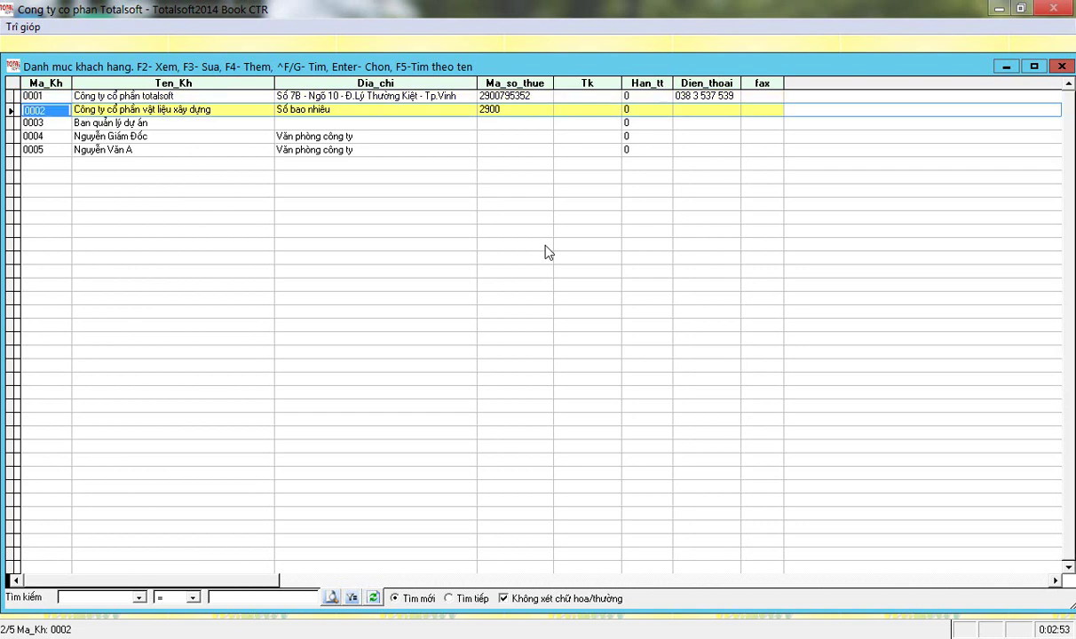
{"action": "key", "text": "Return"}
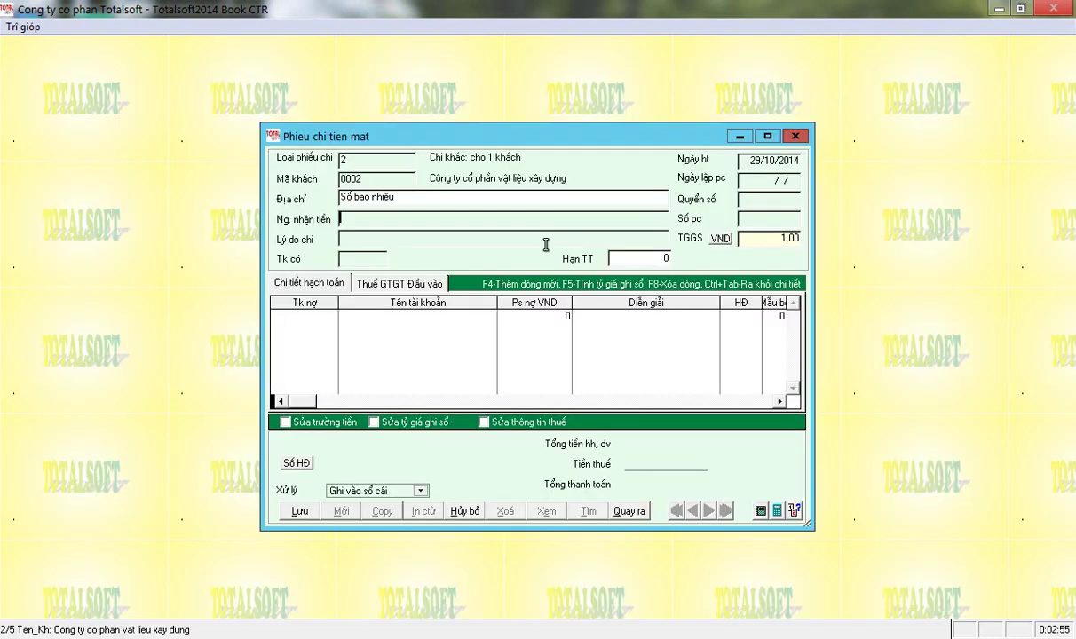
{"action": "type", "text": "Nguyễn Văn C"}
{"action": "key", "text": "Return"}
Enter reason 'Thanh toán tiền mua thép P10', credit account 1111 and date 04/01/2014.
{"action": "type", "text": "Than"}
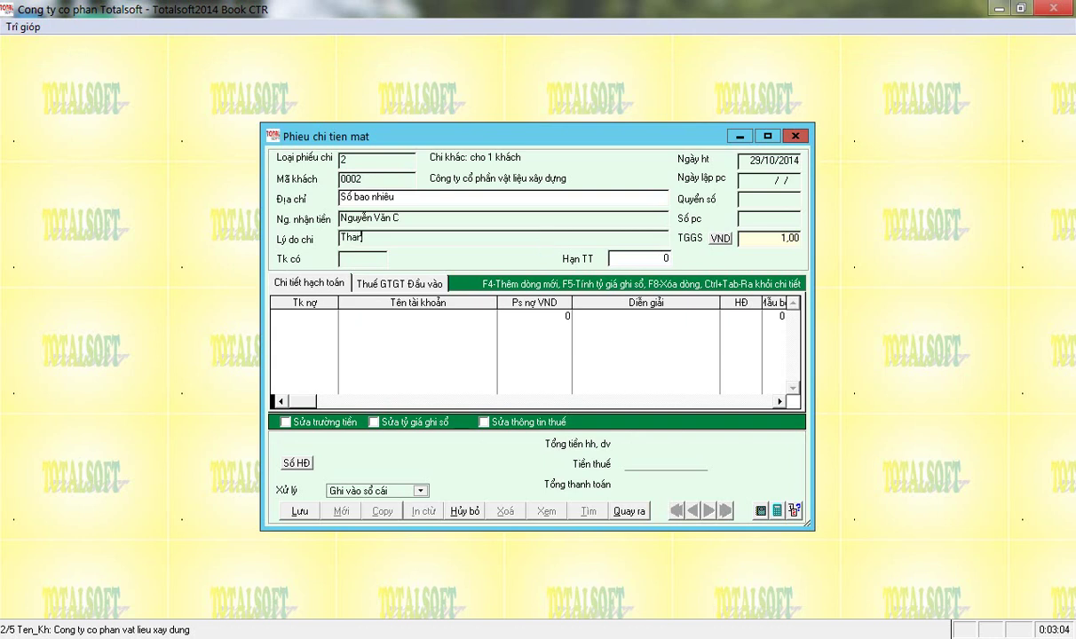
{"action": "type", "text": "h toan"}
{"action": "type", "text": "s tieenf"}
{"action": "type", "text": " mua thepc"}
{"action": "key", "text": "BackSpace"}
{"action": "type", "text": "s"}
{"action": "type", "text": " P10"}
{"action": "key", "text": "Return"}
{"action": "type", "text": "1111"}
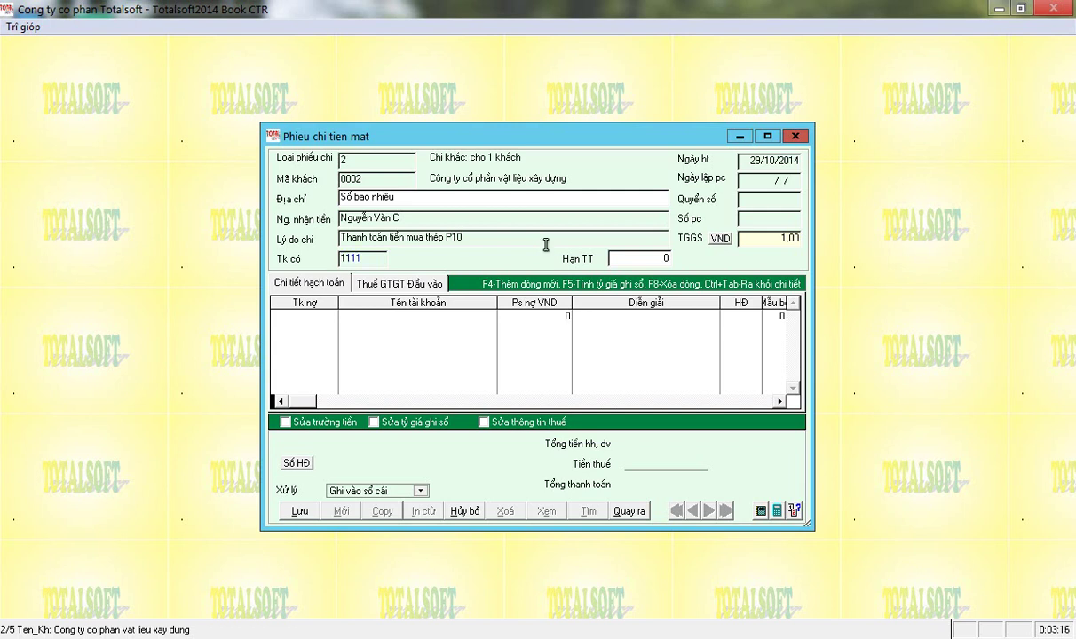
{"action": "key", "text": "Return"}
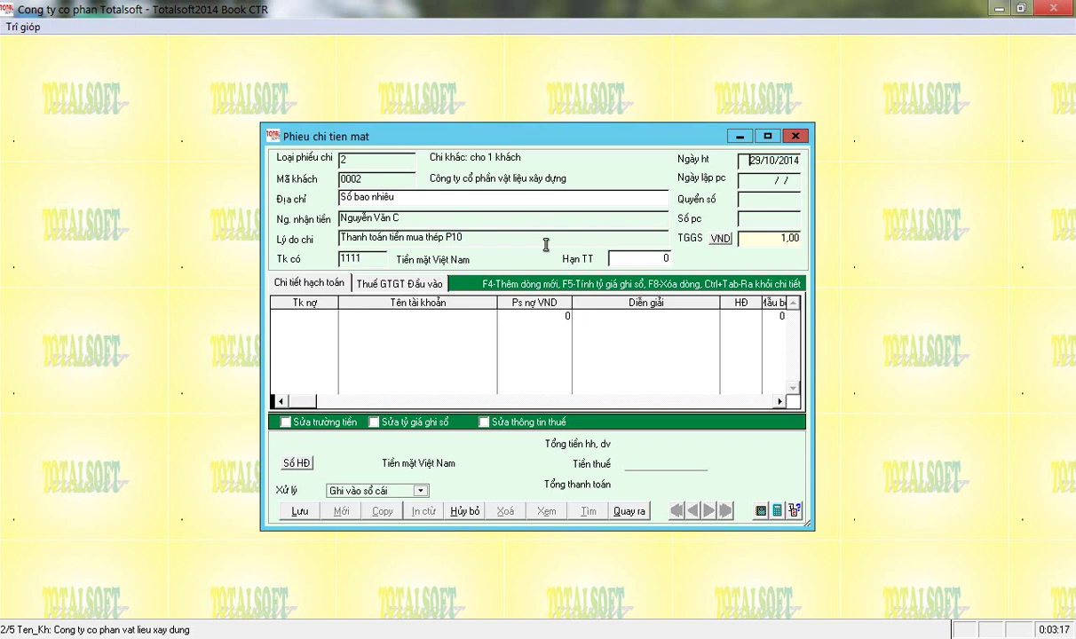
{"action": "type", "text": "04/01"}
{"action": "key", "text": "Return"}
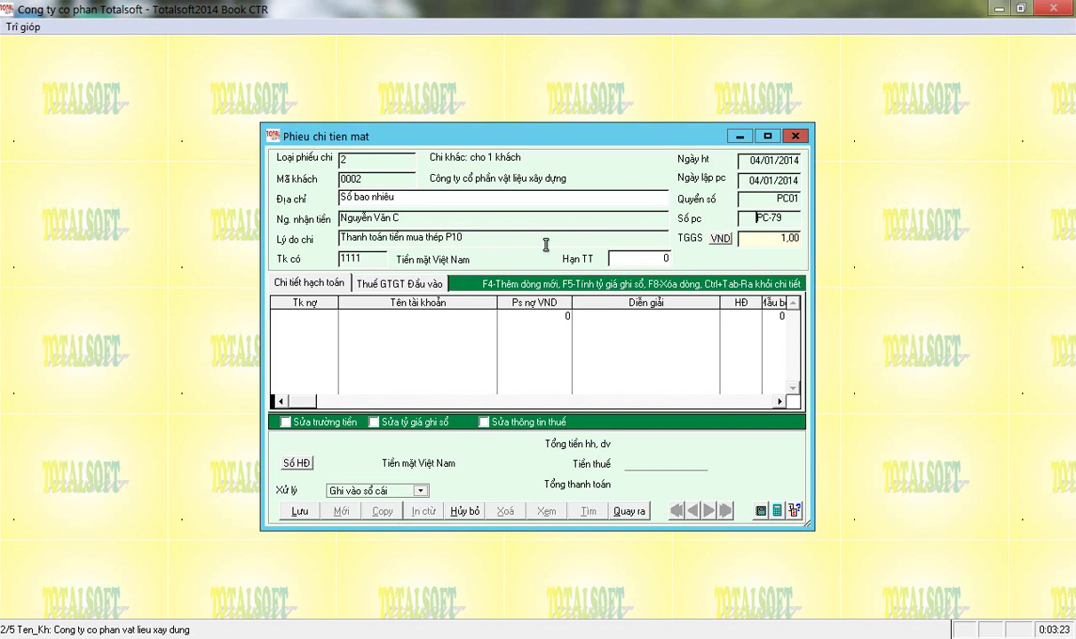
Add one detail line debiting account 3311 for 15 000 000, with no further lines.
{"action": "key", "text": "Return"}
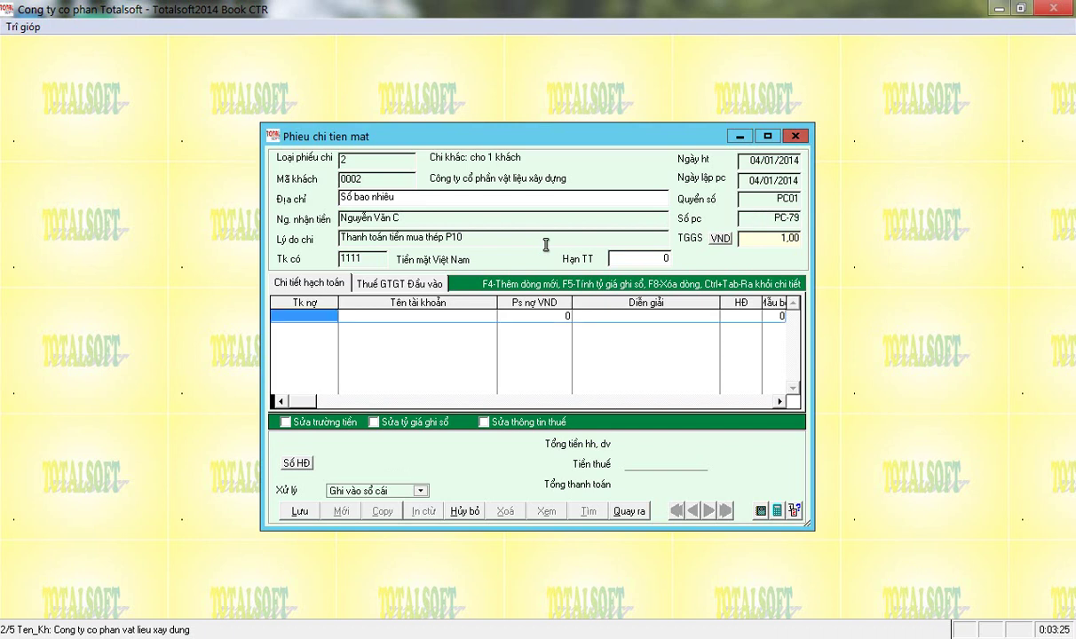
{"action": "type", "text": "3311"}
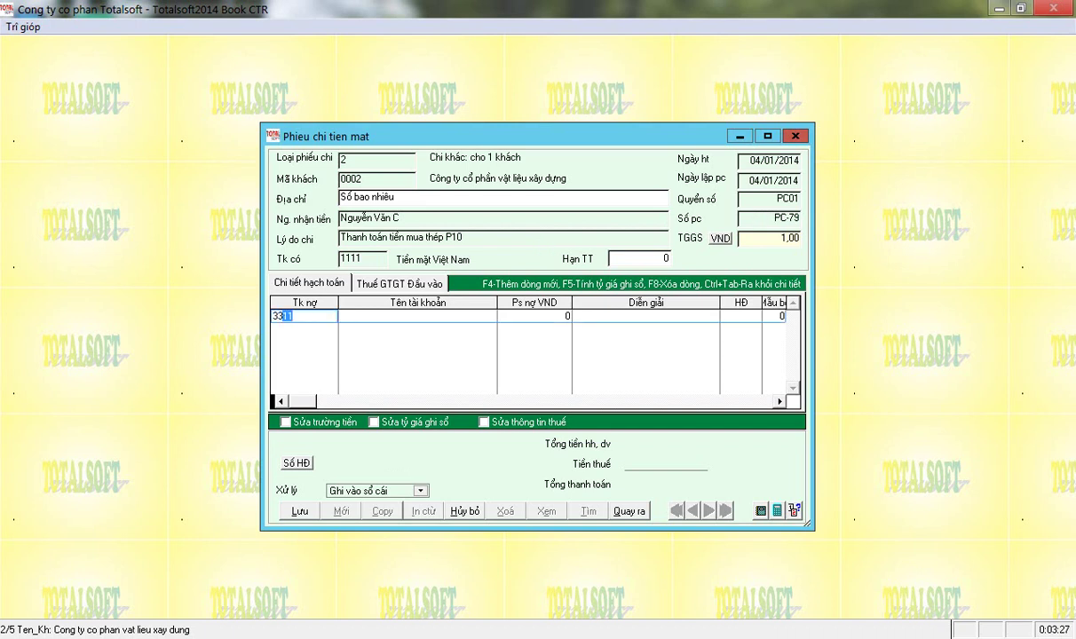
{"action": "key", "text": "Return"}
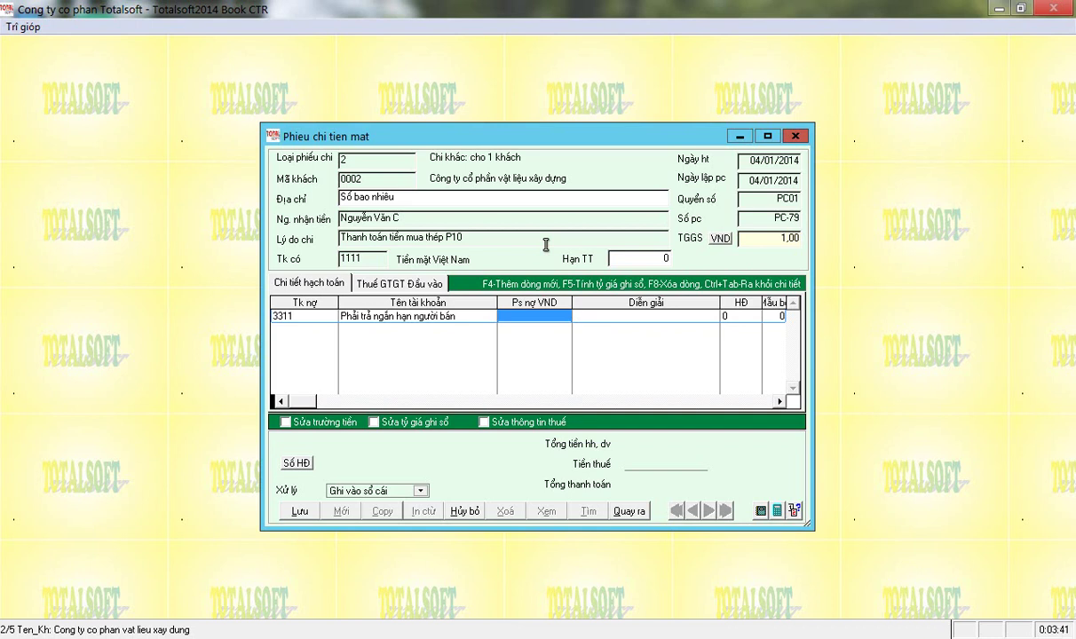
{"action": "type", "text": "15 000 000"}
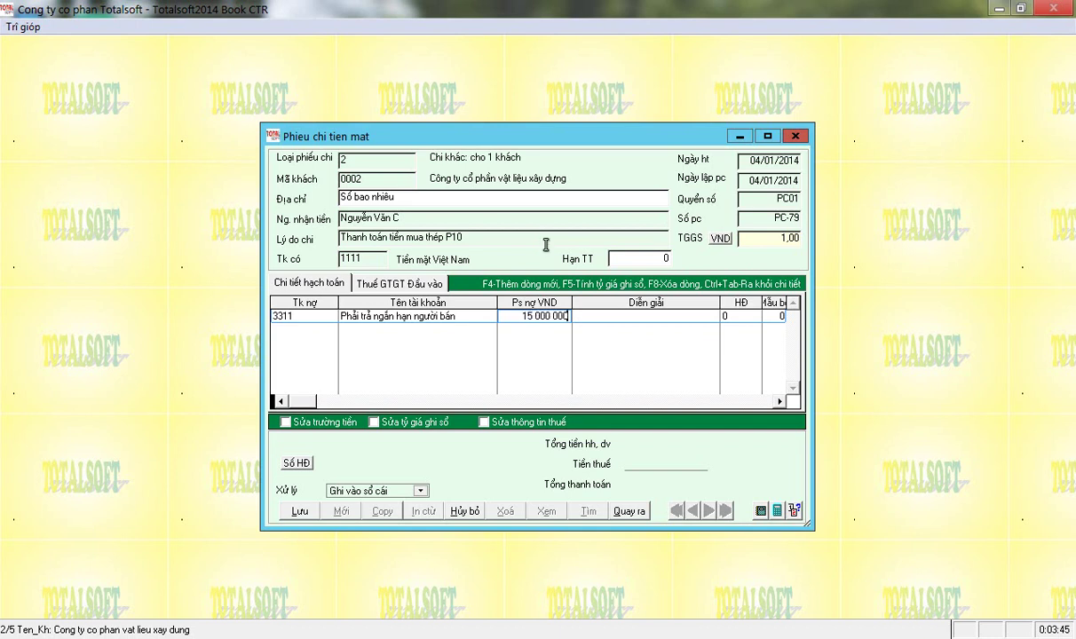
{"action": "key", "text": "Return"}
{"action": "key", "text": "Return"}
{"action": "key", "text": "Return"}
{"action": "key", "text": "Return"}
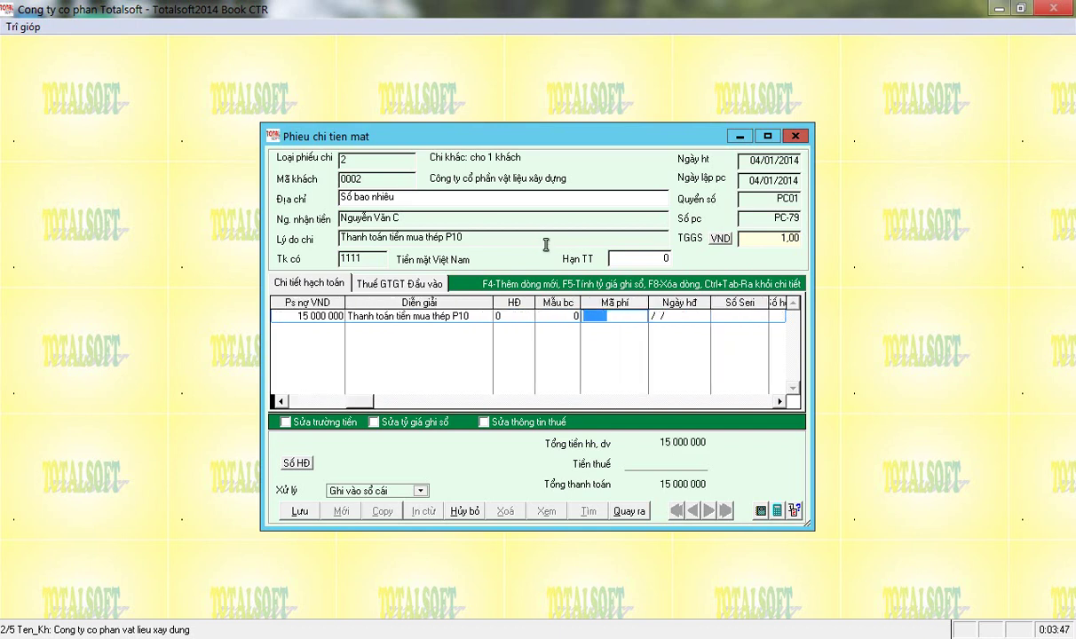
{"action": "key", "text": "Return"}
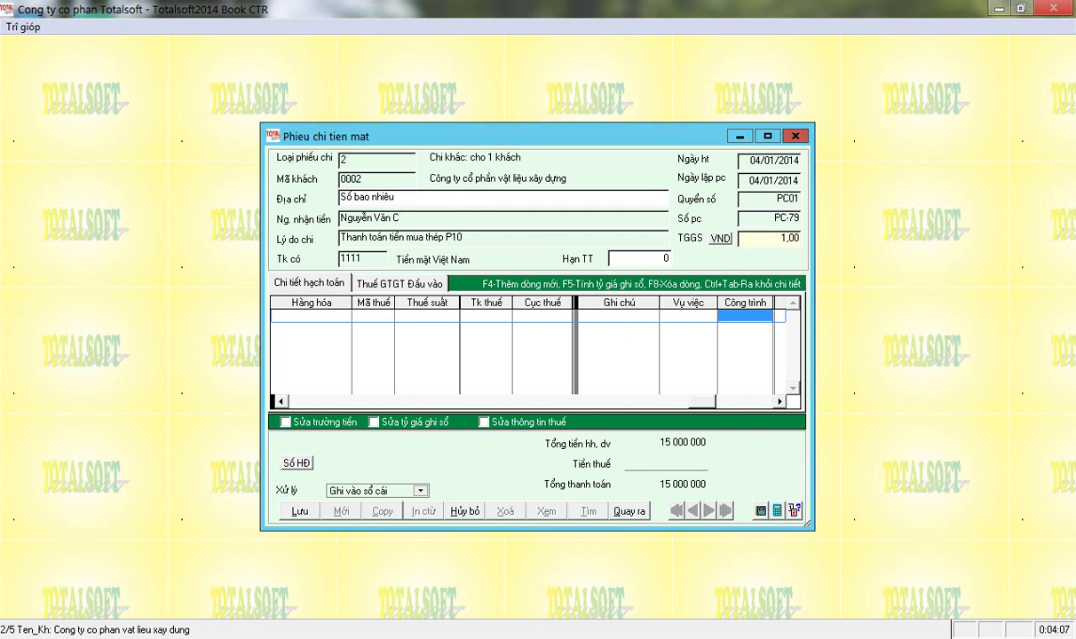
{"action": "key", "text": "ctrl+Tab"}
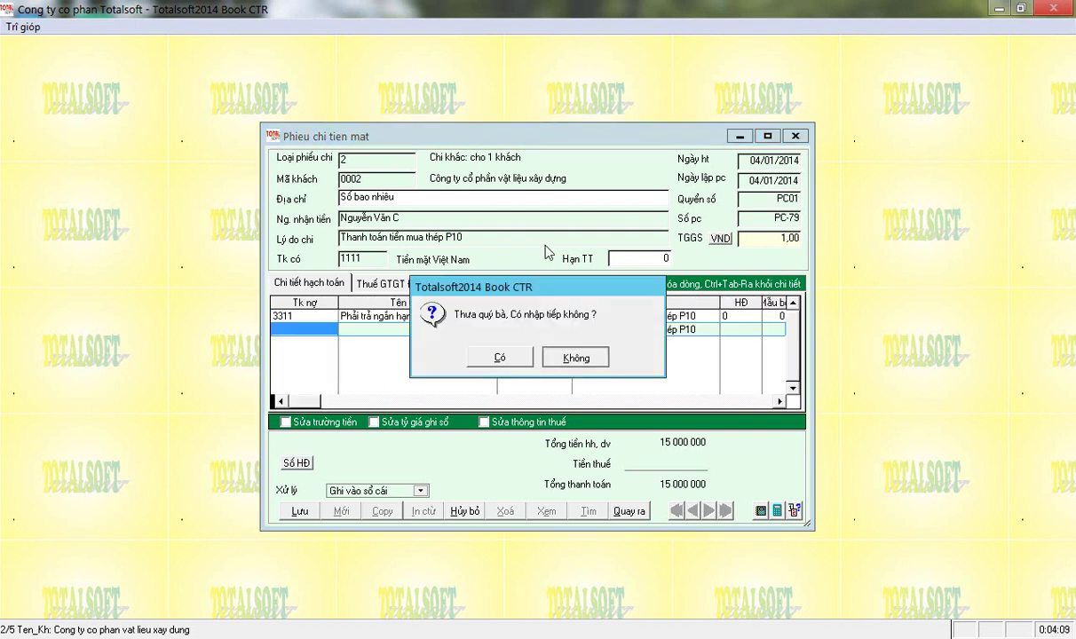
{"action": "key", "text": "Return"}
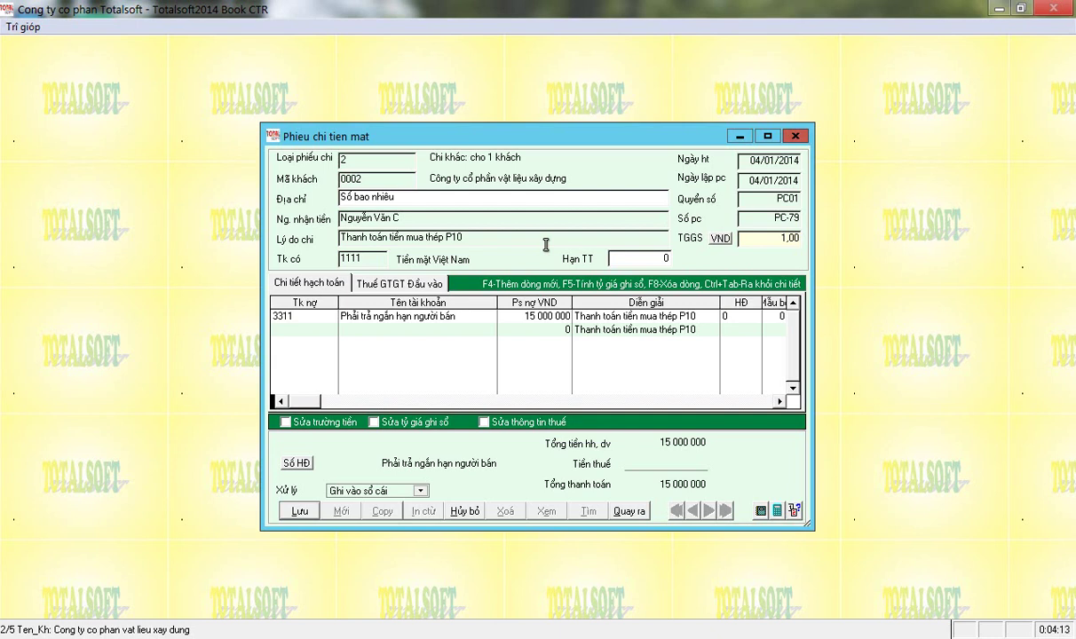
Save voucher PC-79 to the general ledger and start a new blank voucher.
{"action": "key", "text": "alt+l"}
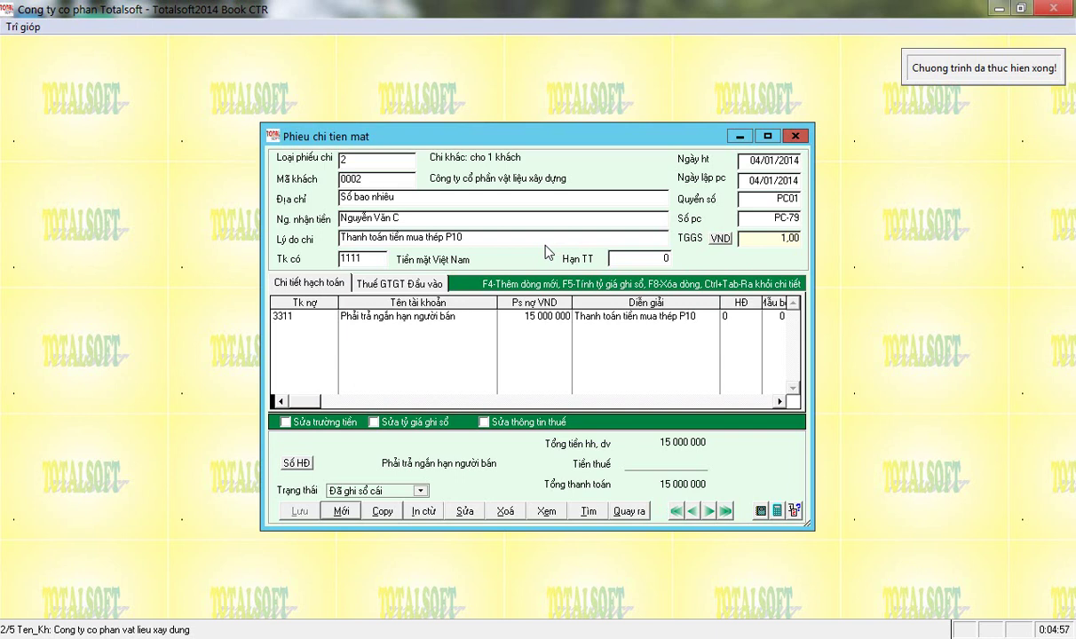
{"action": "key", "text": "alt+m"}
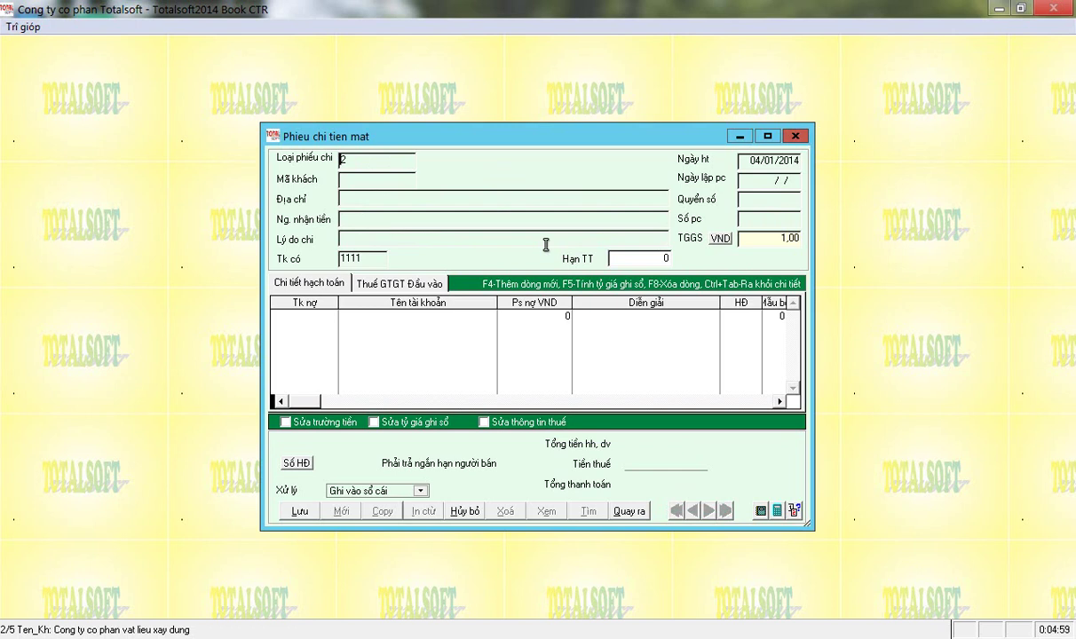
Set the new voucher to transaction type 8 and customer 0004.
{"action": "key", "text": "Return"}
{"action": "key", "text": "Down"}
{"action": "key", "text": "Down"}
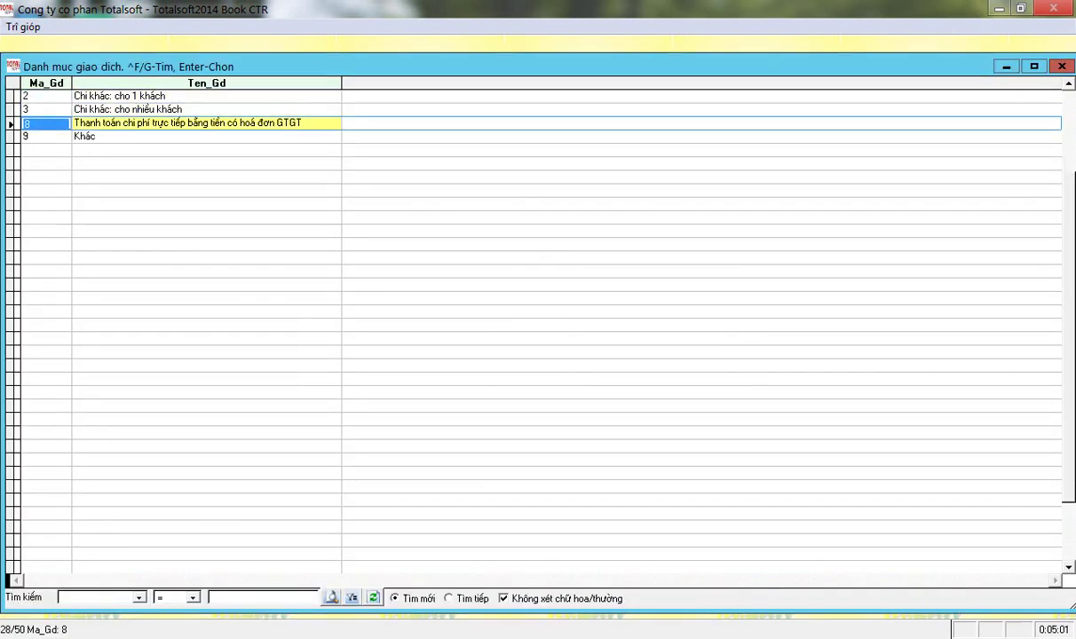
{"action": "key", "text": "Return"}
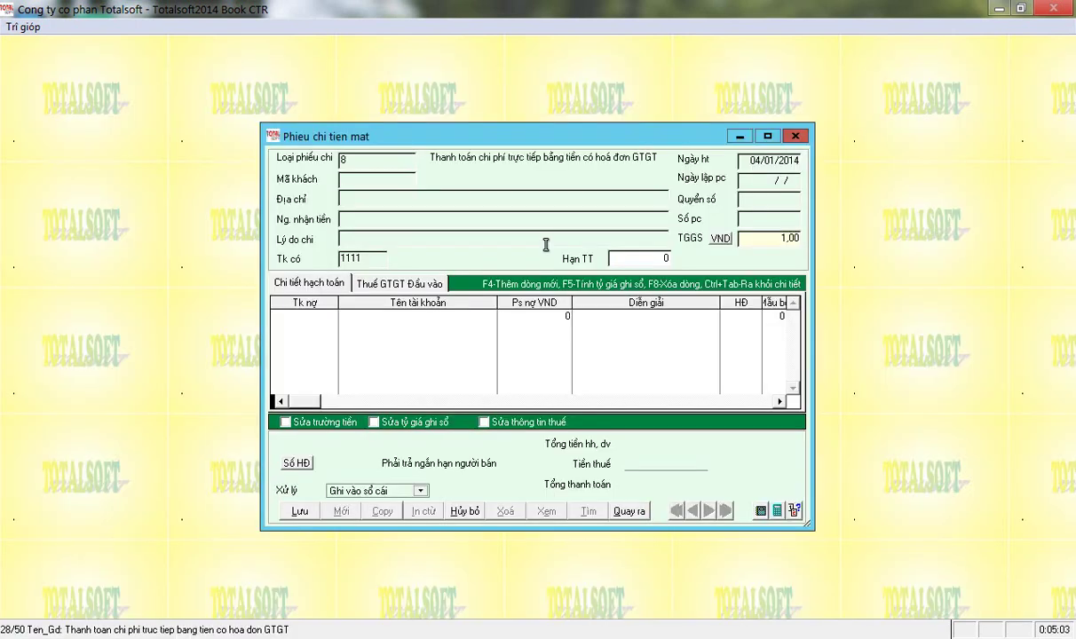
{"action": "key", "text": "Return"}
{"action": "key", "text": "Down"}
{"action": "key", "text": "Down"}
{"action": "key", "text": "Down"}
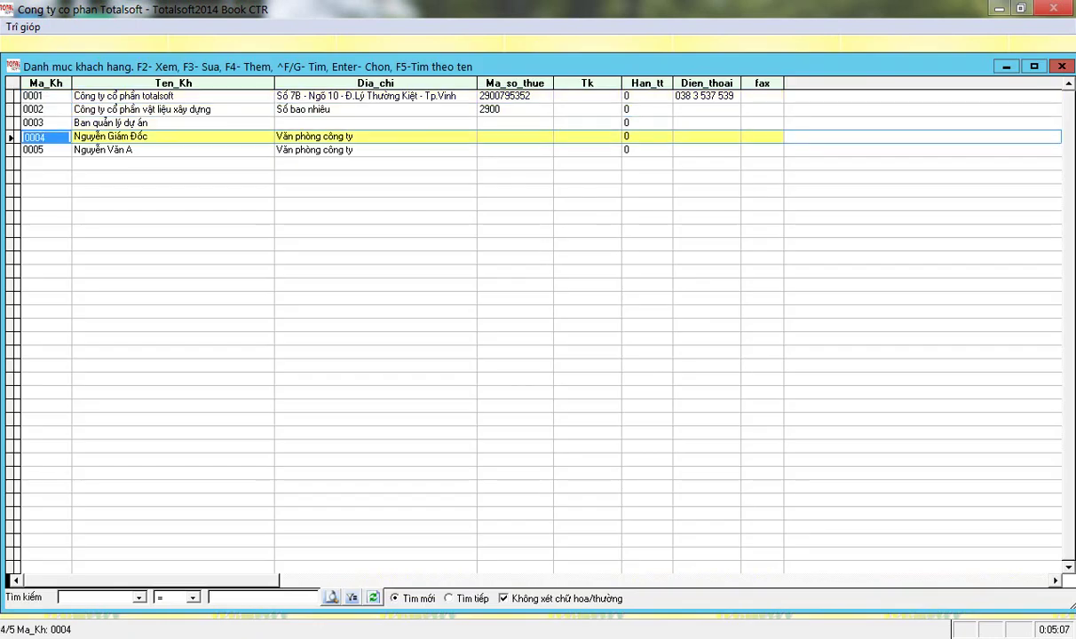
{"action": "key", "text": "Return"}
Enter reason 'Thanh toán tiền công tác phí', date 05/01/2014, and debit account 6422.
{"action": "left_click", "coordinate": [547, 243]}
{"action": "type", "text": "Thanh"}
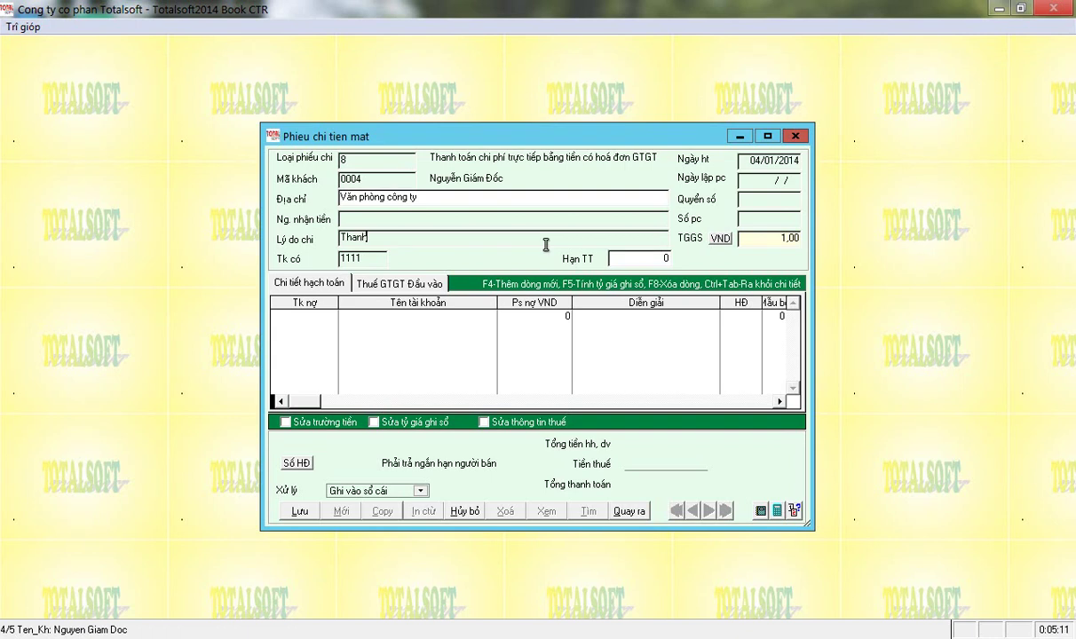
{"action": "type", "text": " tongs tiền công tác phí"}
{"action": "key", "text": "Return"}
{"action": "key", "text": "Return"}
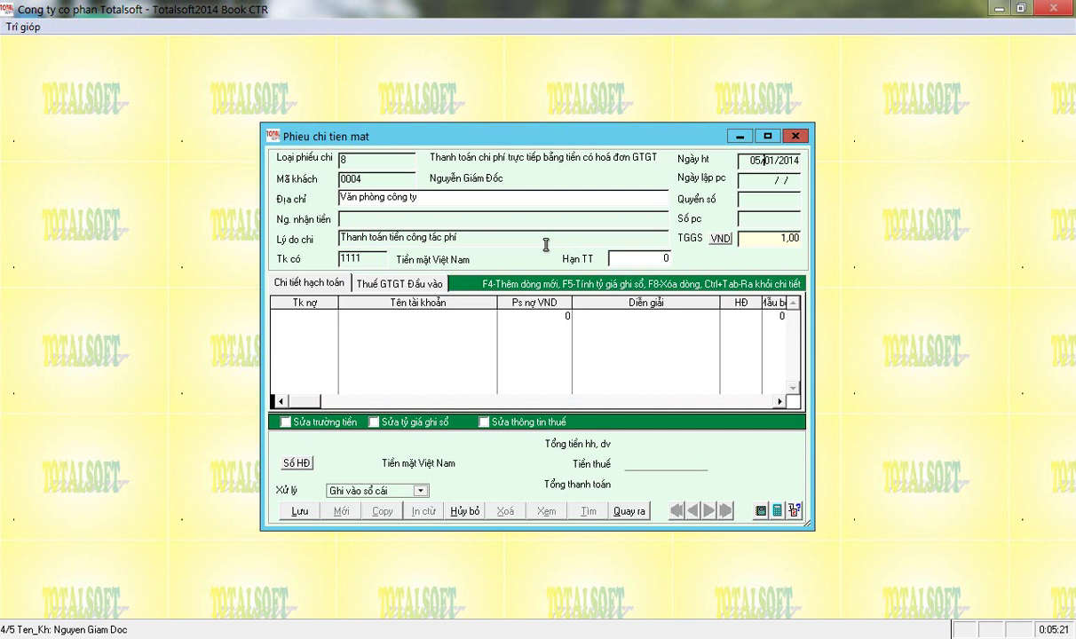
{"action": "key", "text": "Return"}
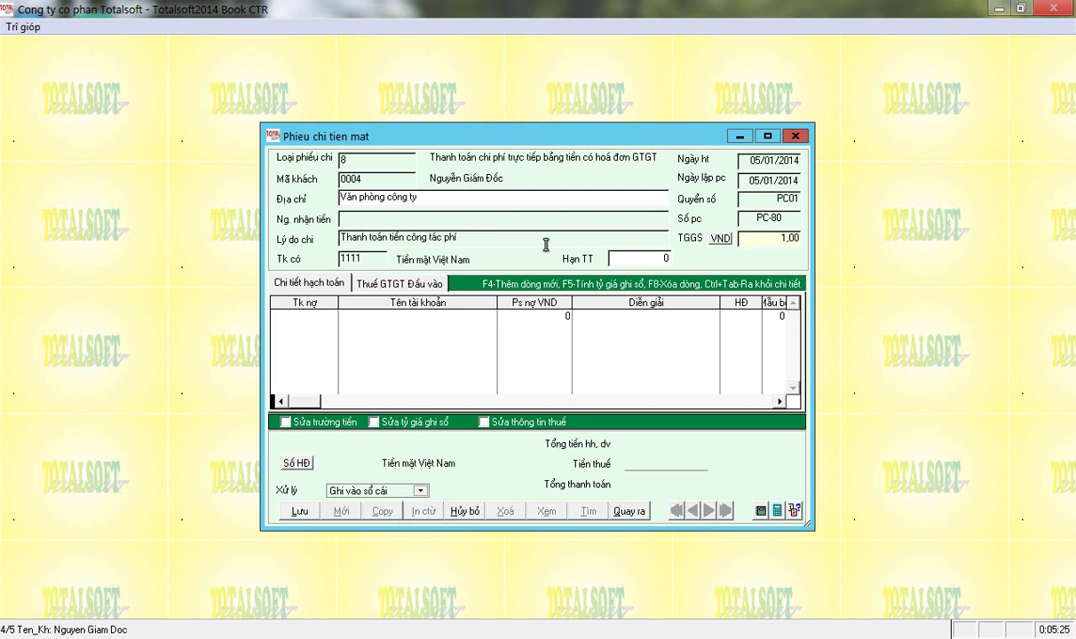
{"action": "key", "text": "Return"}
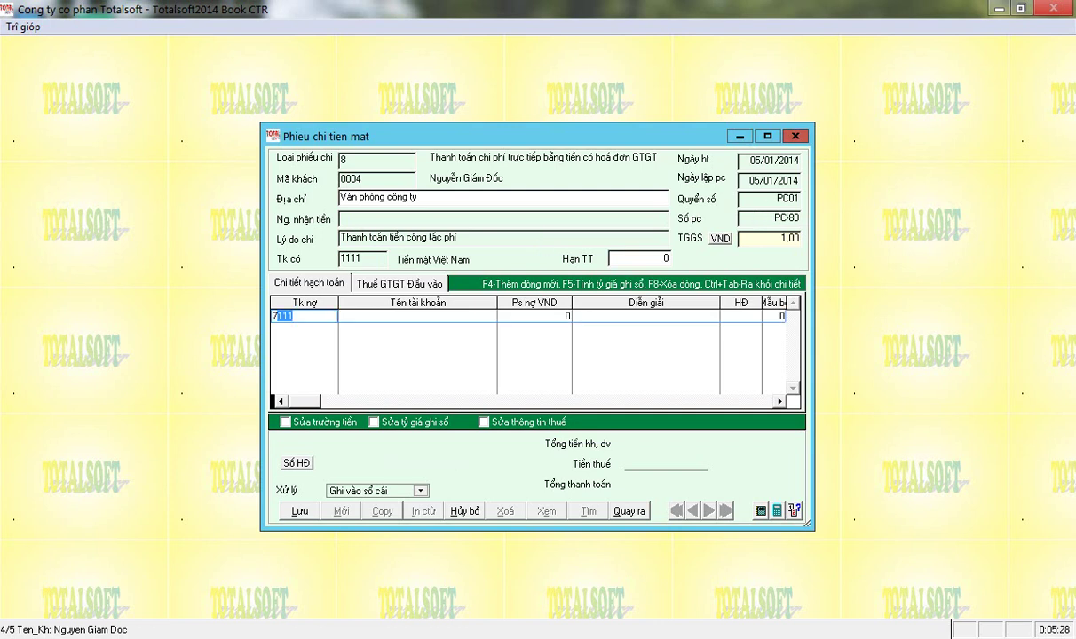
{"action": "type", "text": "6422"}
Enter 5 500 000 as the debit amount on the 6422 line.
{"action": "key", "text": "Return"}
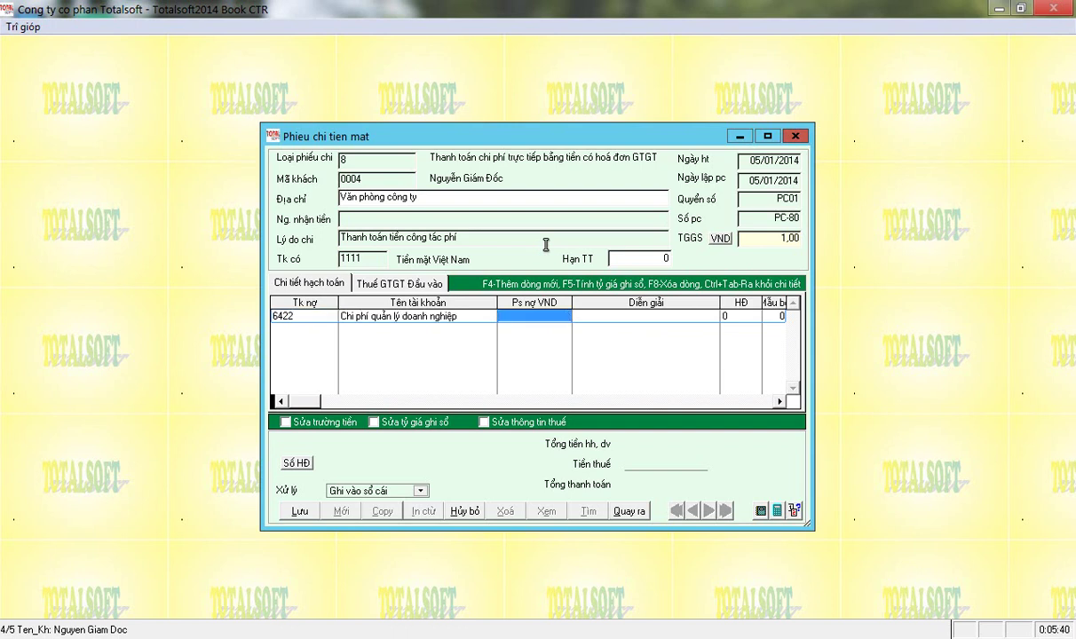
{"action": "type", "text": "5"}
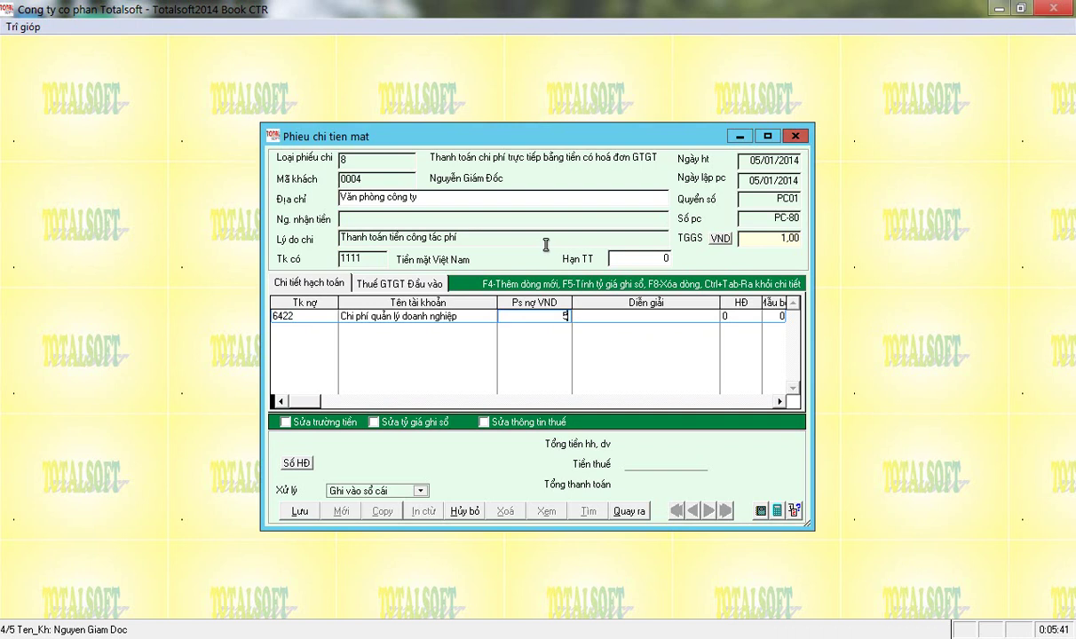
{"action": "type", "text": " 500 000"}
{"action": "key", "text": "Return"}
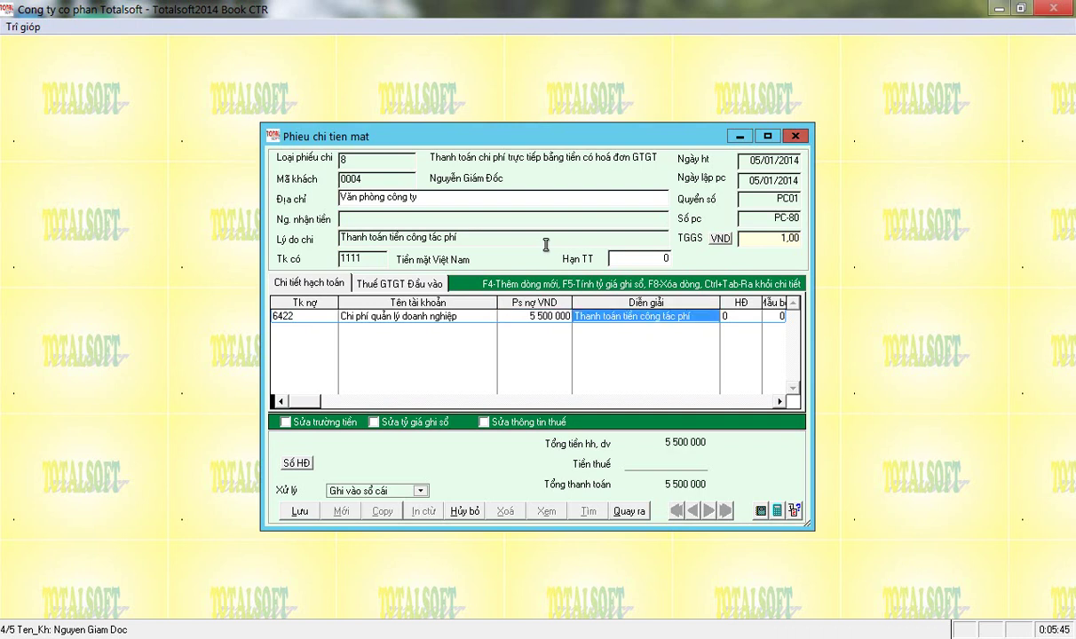
{"action": "key", "text": "Return"}
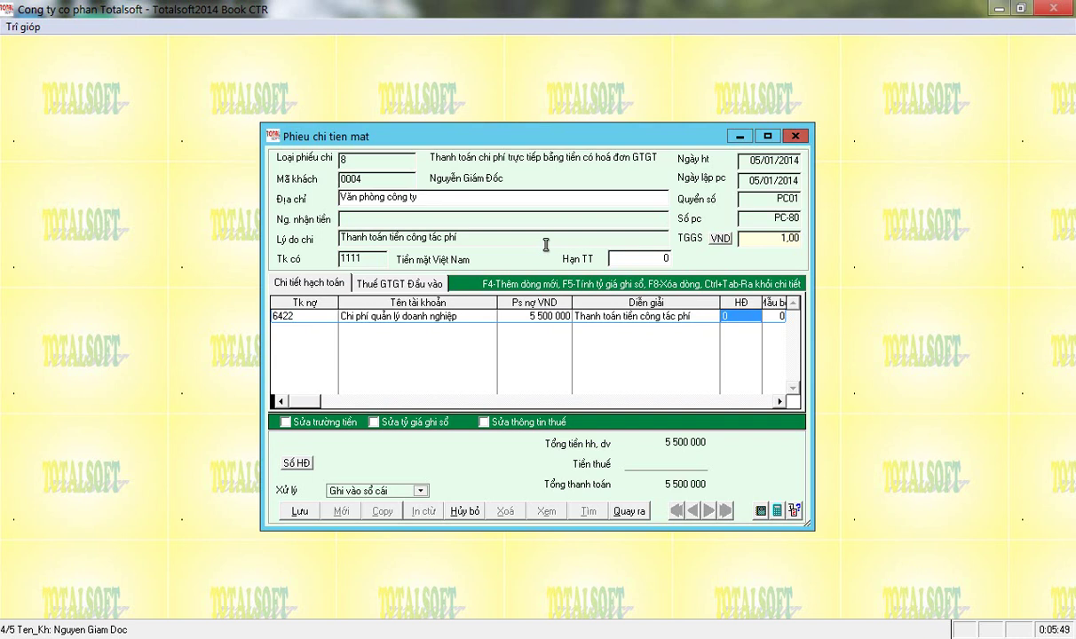
Set the line's invoice type to 5, Nhiều HĐ.
{"action": "key", "text": "BackSpace"}
{"action": "key", "text": "Return"}
{"action": "key", "text": "Down"}
{"action": "key", "text": "Down"}
{"action": "key", "text": "Down"}
{"action": "key", "text": "Down"}
{"action": "key", "text": "Up"}
{"action": "key", "text": "Up"}
{"action": "key", "text": "Up"}
{"action": "key", "text": "Up"}
{"action": "key", "text": "Down"}
{"action": "key", "text": "Down"}
{"action": "key", "text": "Down"}
{"action": "key", "text": "Up"}
{"action": "key", "text": "Up"}
{"action": "key", "text": "Down"}
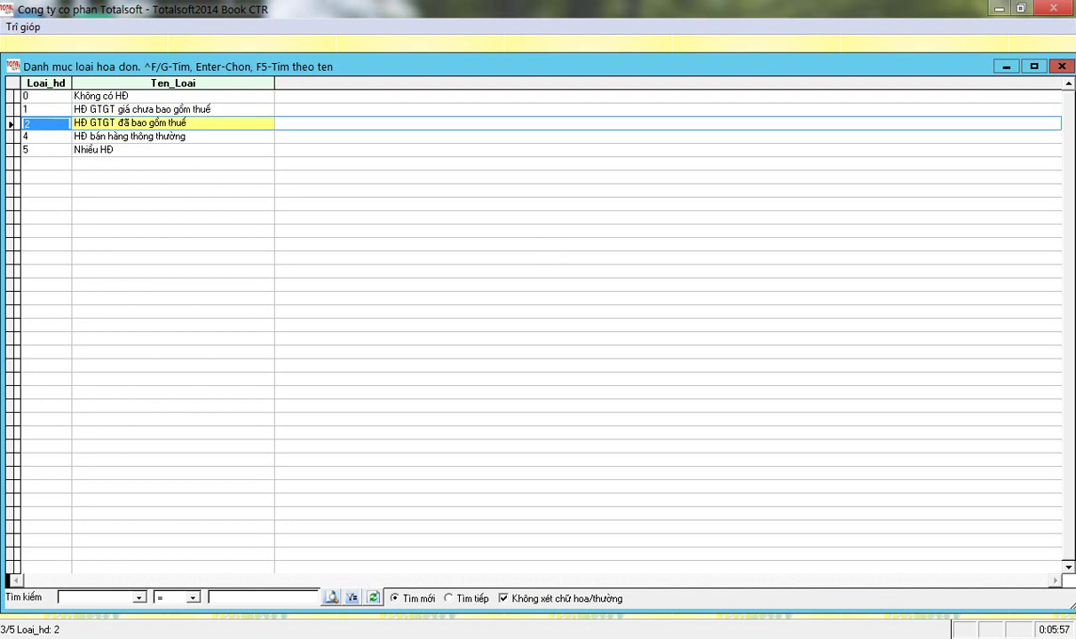
{"action": "key", "text": "Down"}
{"action": "key", "text": "Down"}
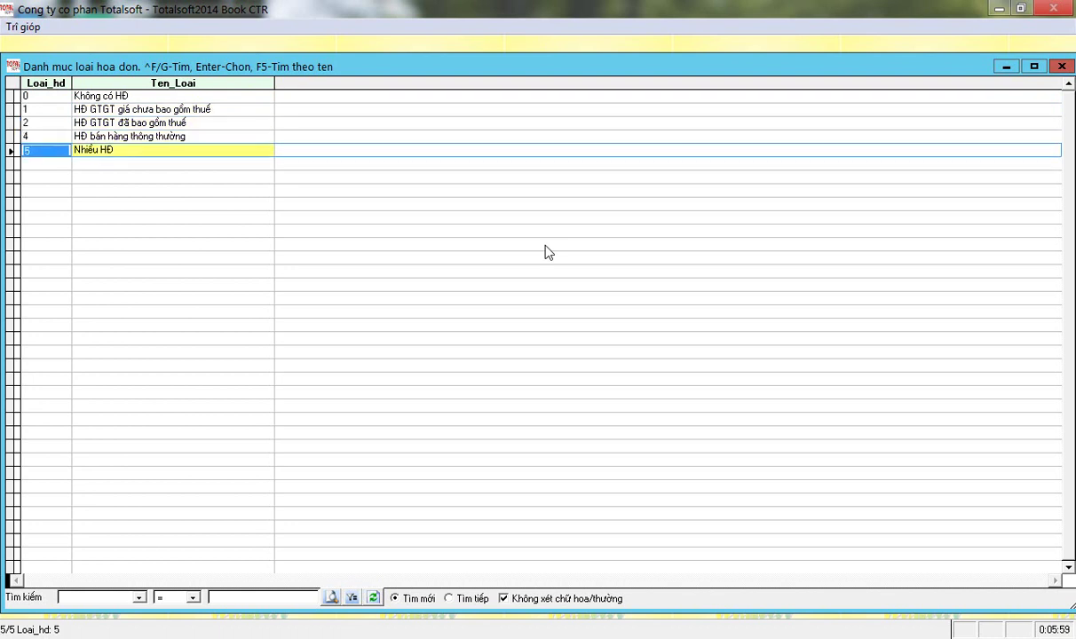
{"action": "key", "text": "Up"}
{"action": "key", "text": "Down"}
{"action": "key", "text": "Return"}
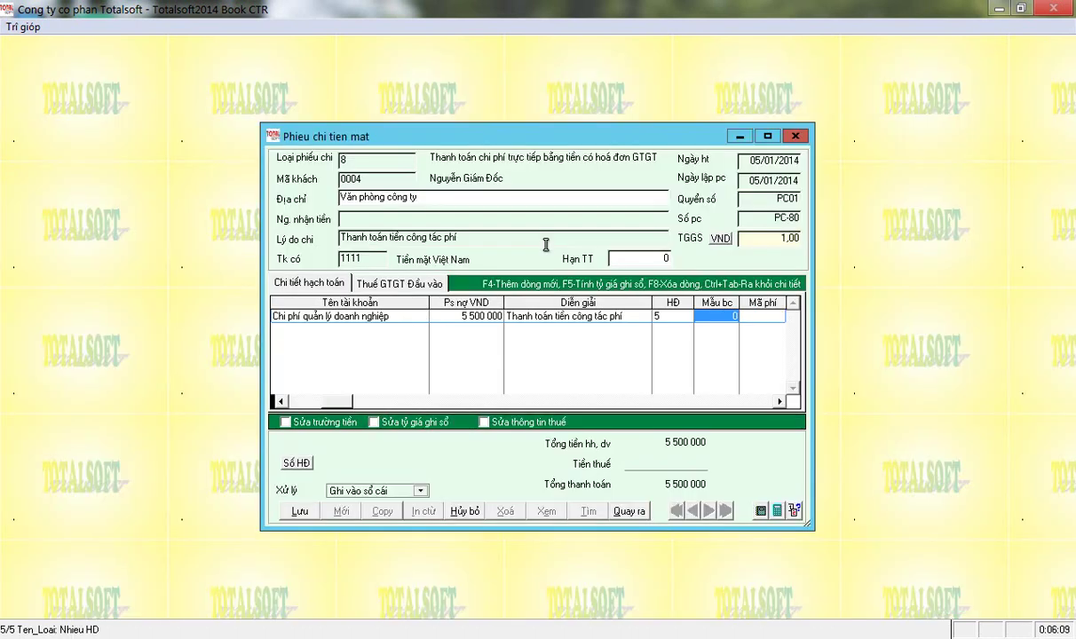
Enter 300 000 VAT for a 5 800 000 total and finish the entry line.
{"action": "key", "text": "Return"}
{"action": "key", "text": "Return"}
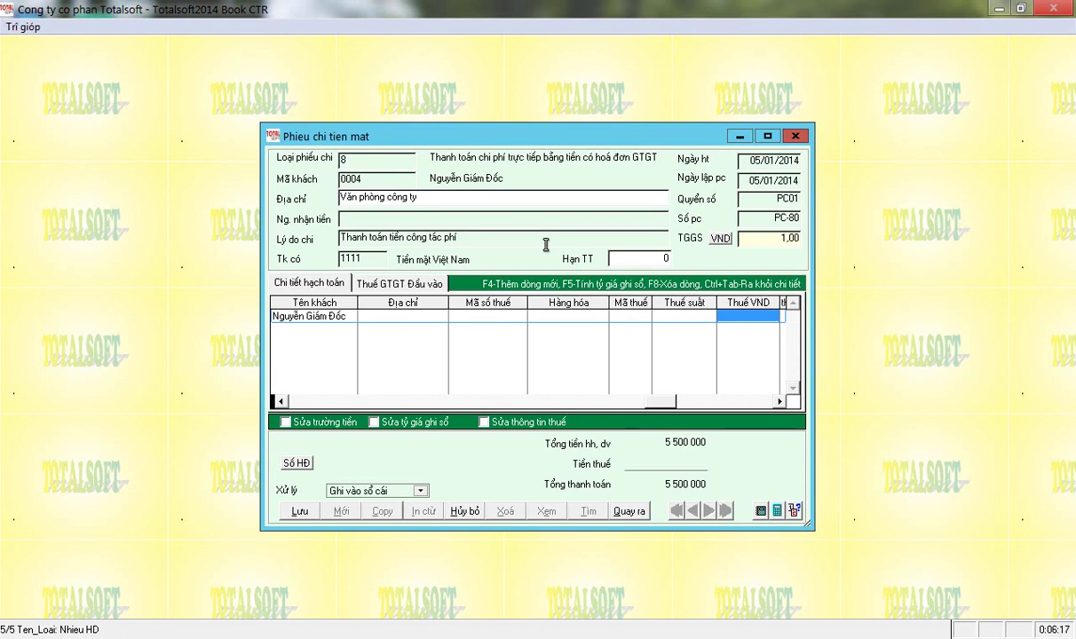
{"action": "type", "text": "3000000"}
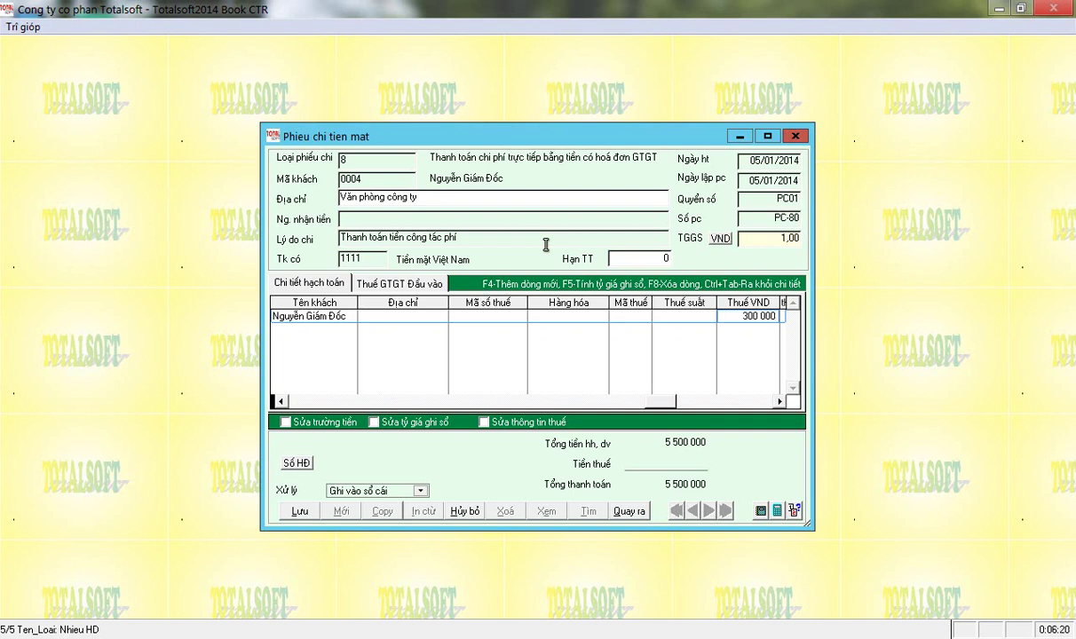
{"action": "key", "text": "Return"}
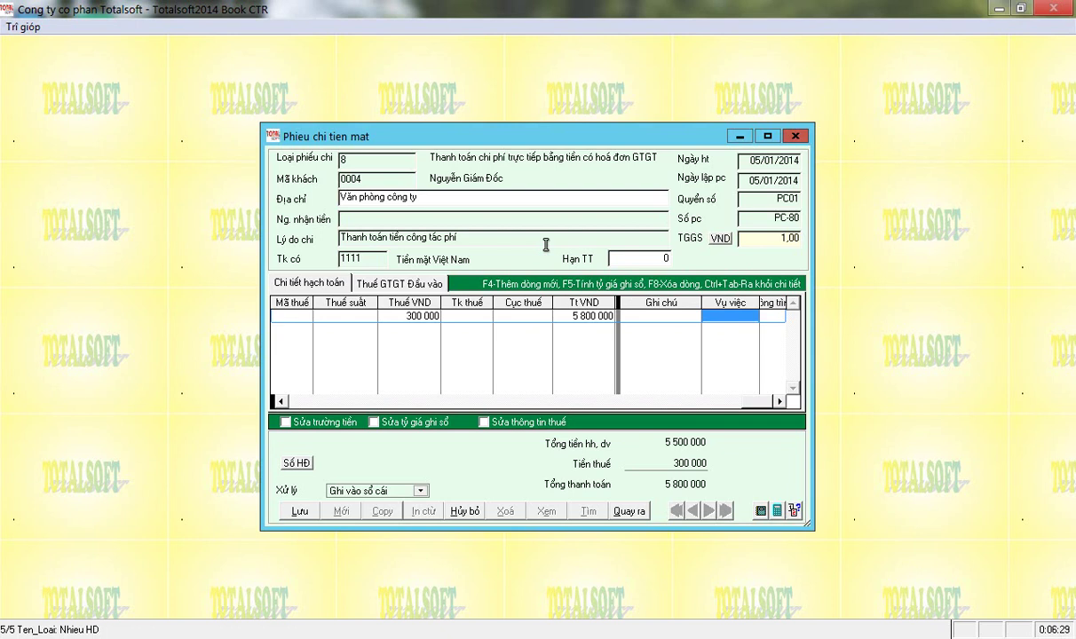
{"action": "key", "text": "Return"}
{"action": "key", "text": "Return"}
{"action": "key", "text": "Return"}
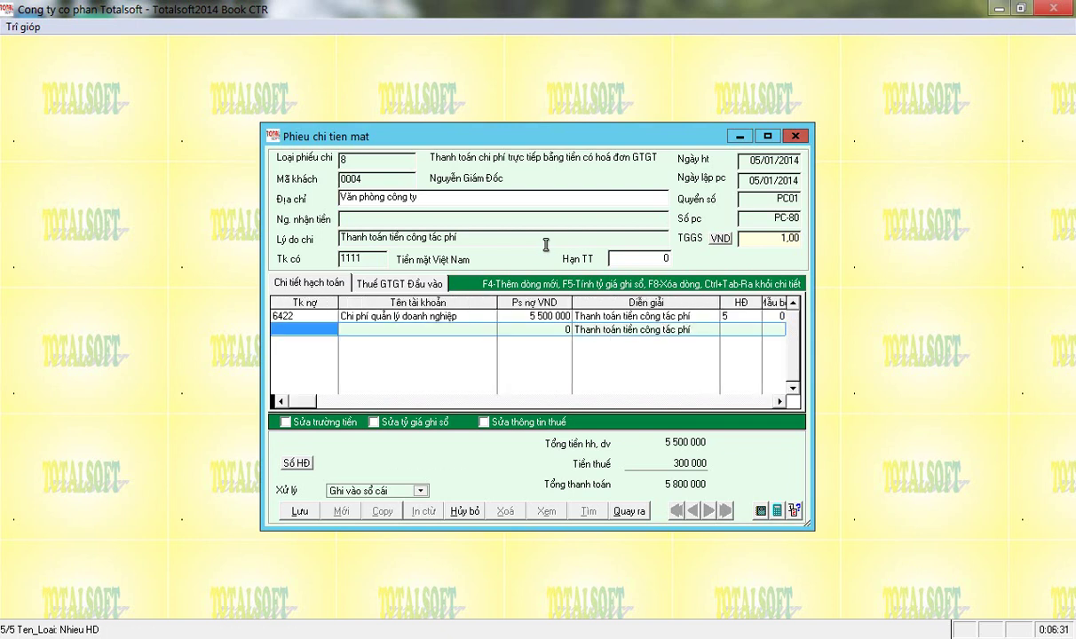
{"action": "key", "text": "Return"}
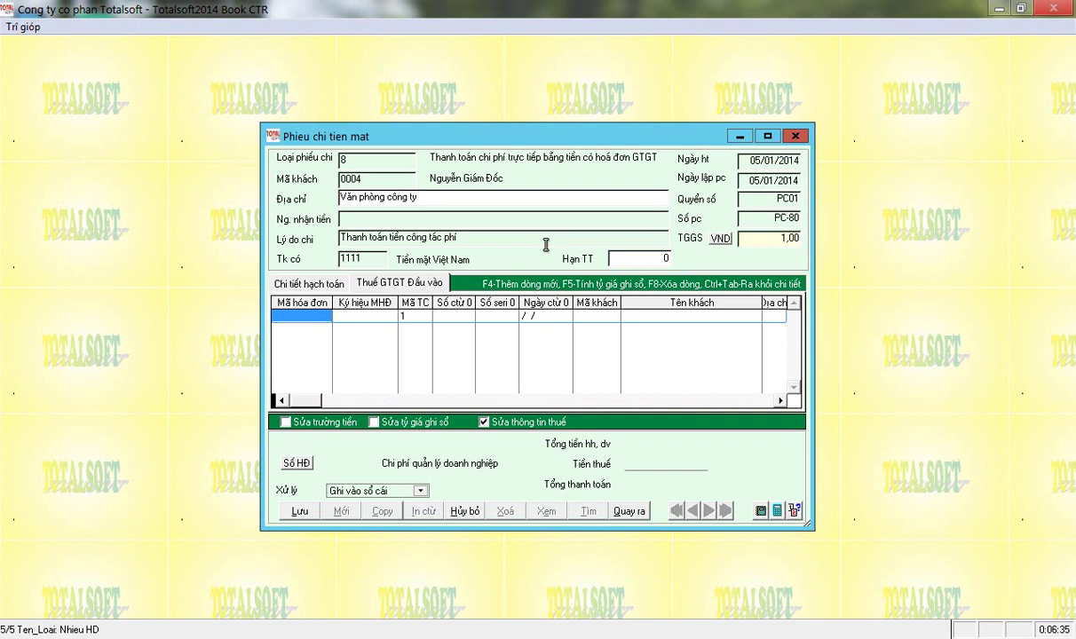
Compare the accounting lines with the VAT input invoice tab and begin the first invoice row.
{"action": "left_click", "coordinate": [304, 282]}
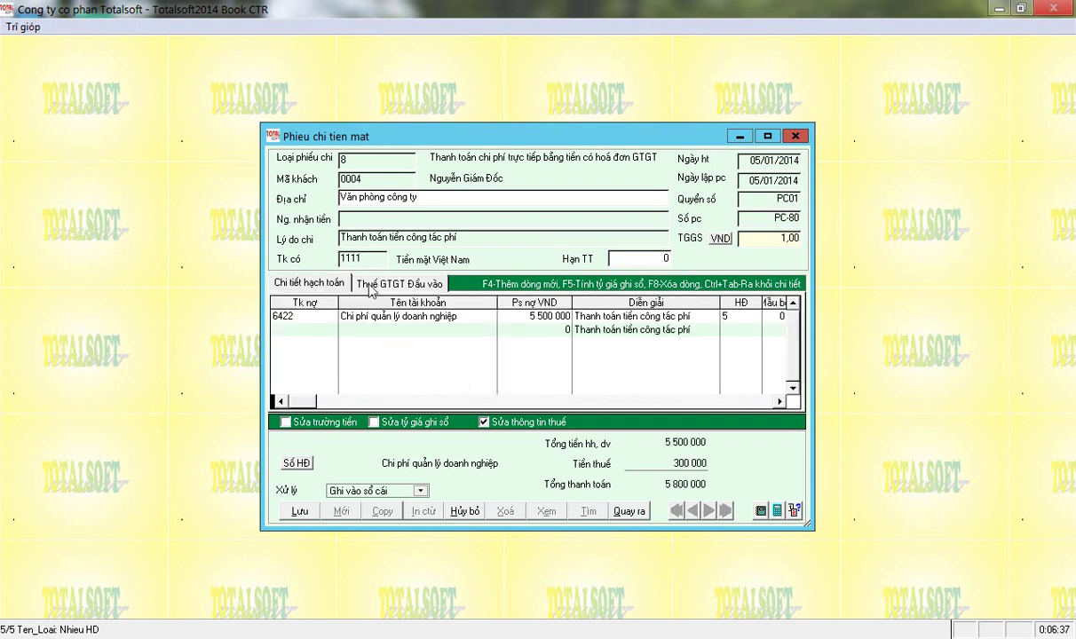
{"action": "left_click", "coordinate": [358, 281]}
{"action": "left_click", "coordinate": [306, 283]}
{"action": "left_click", "coordinate": [355, 279]}
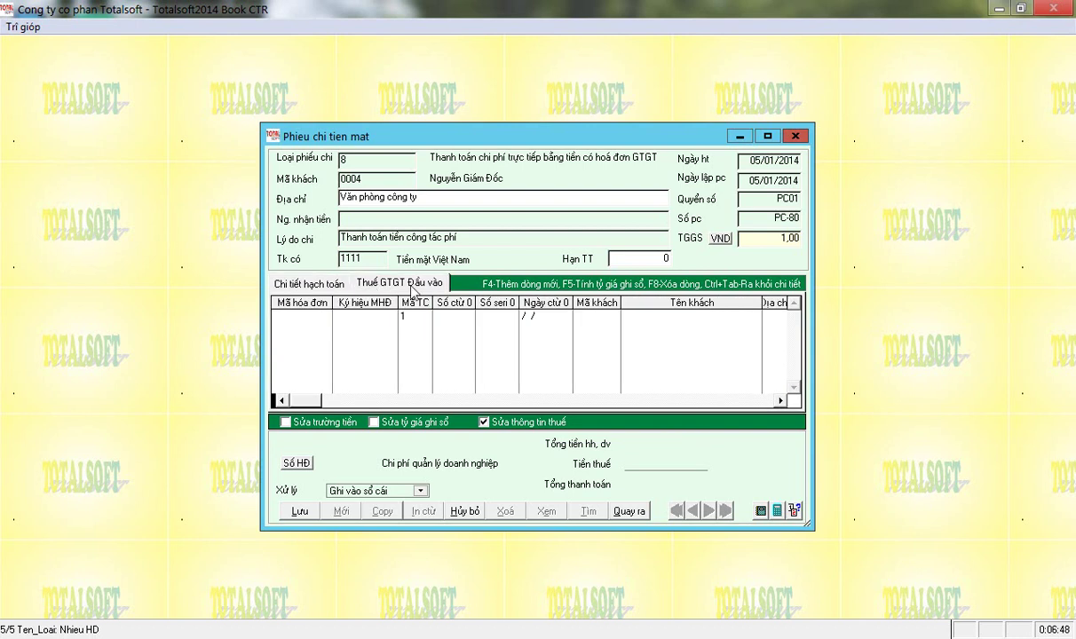
{"action": "left_click", "coordinate": [292, 313]}
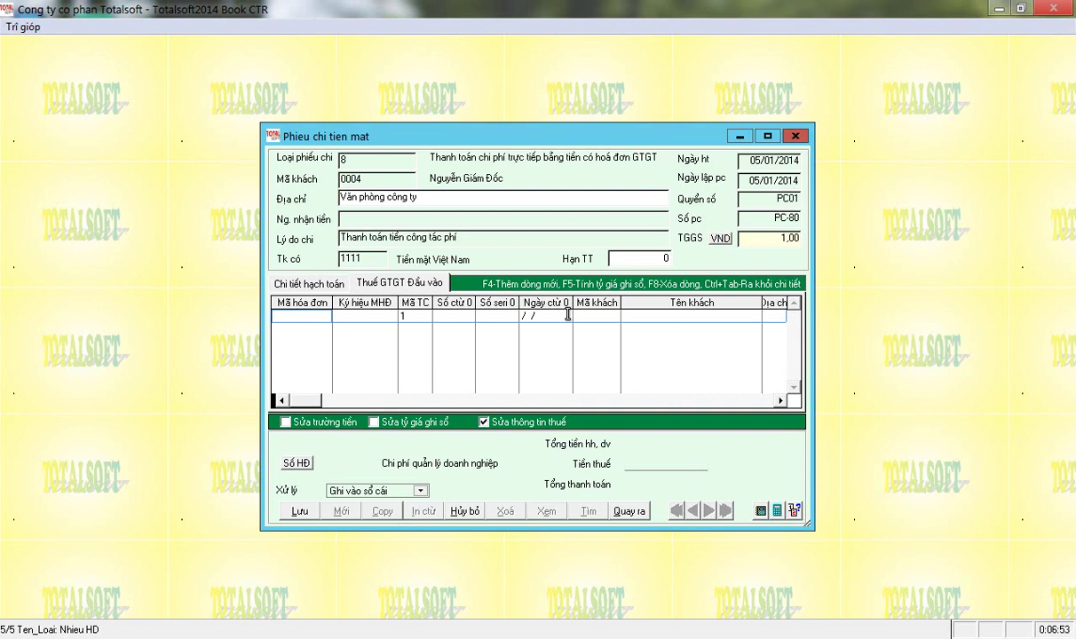
{"action": "key", "text": "Return"}
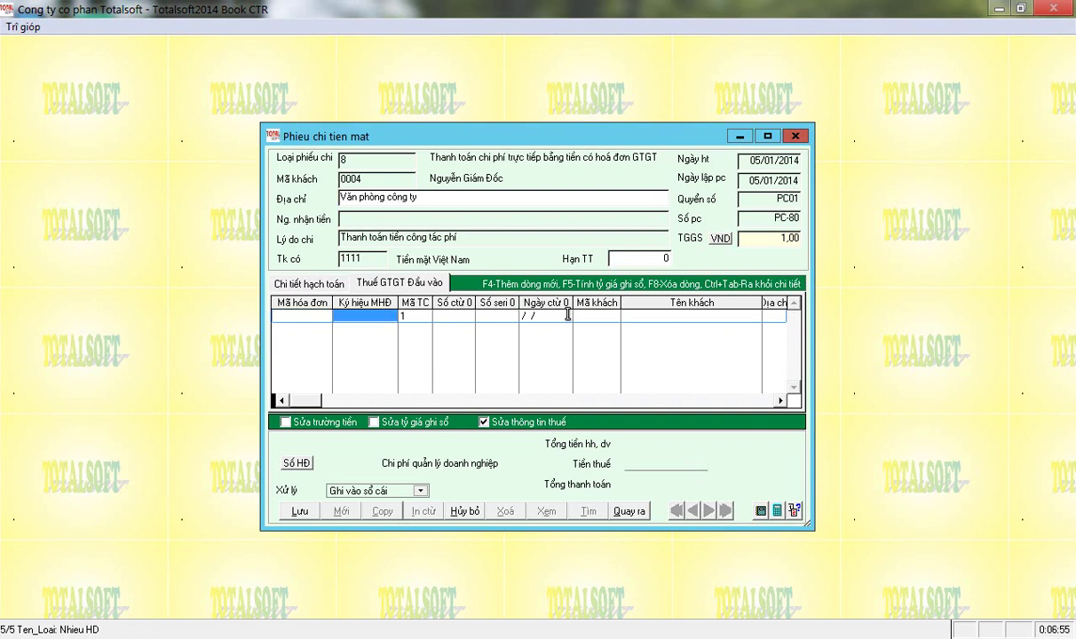
Enter invoice series 01GTKT3/001 and clear the VAT property code.
{"action": "left_click", "coordinate": [308, 282]}
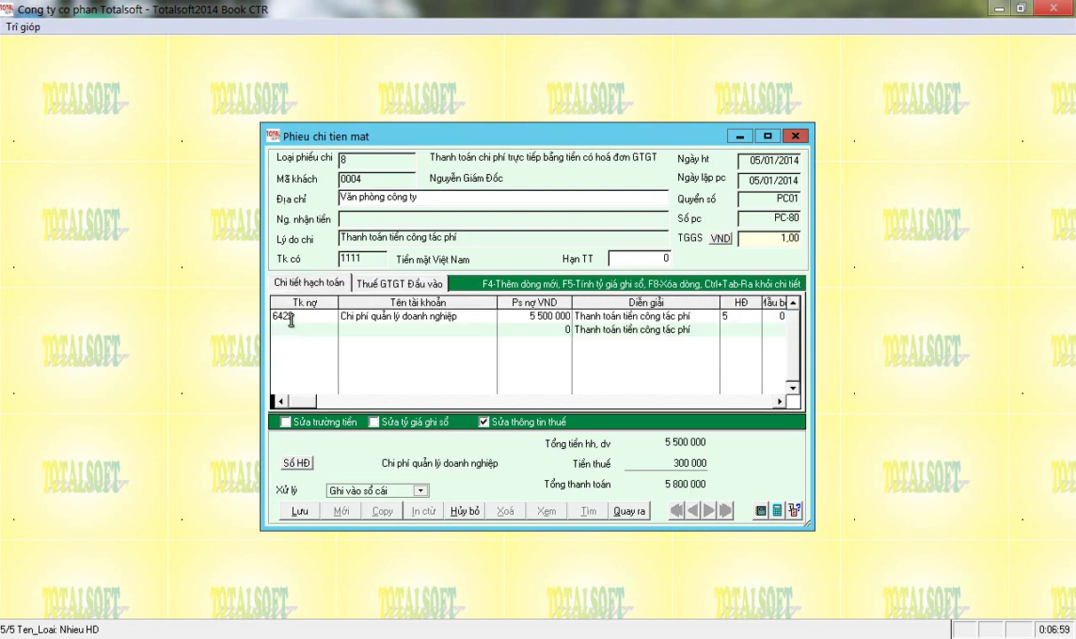
{"action": "left_click", "coordinate": [373, 281]}
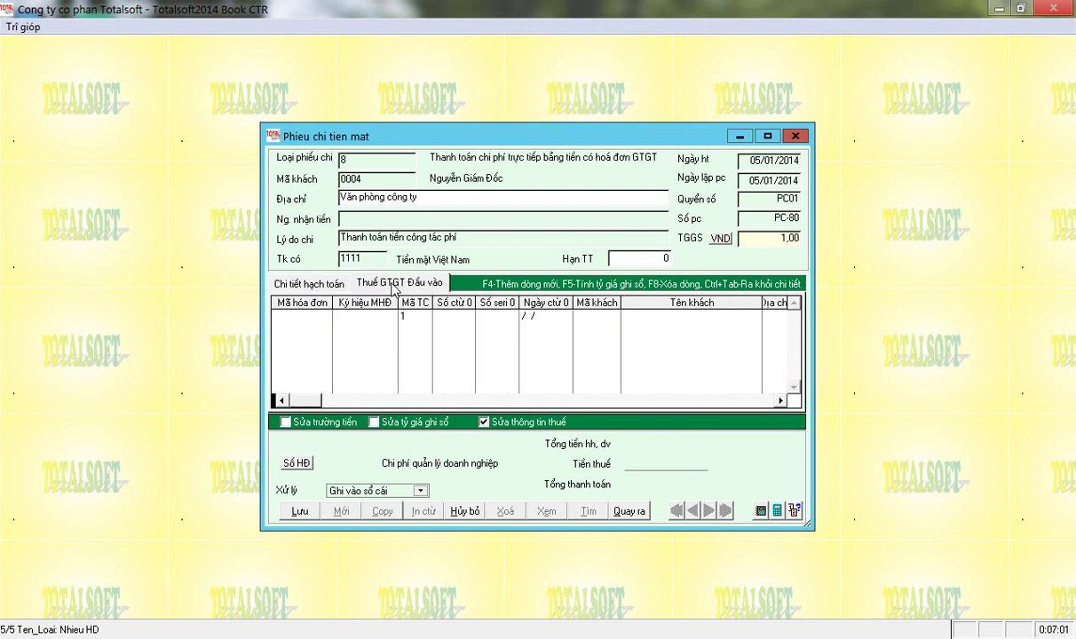
{"action": "left_click", "coordinate": [368, 318]}
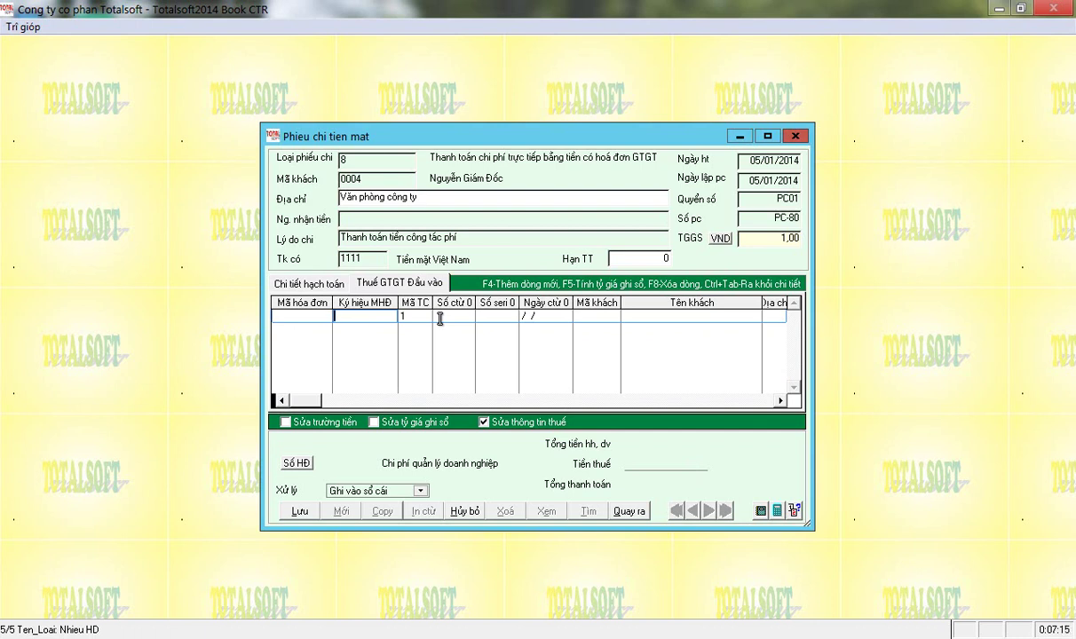
{"action": "type", "text": "01"}
{"action": "type", "text": "GT"}
{"action": "type", "text": "KT/3"}
{"action": "type", "text": "/0"}
{"action": "type", "text": "01"}
{"action": "key", "text": "Tab"}
{"action": "key", "text": "BackSpace"}
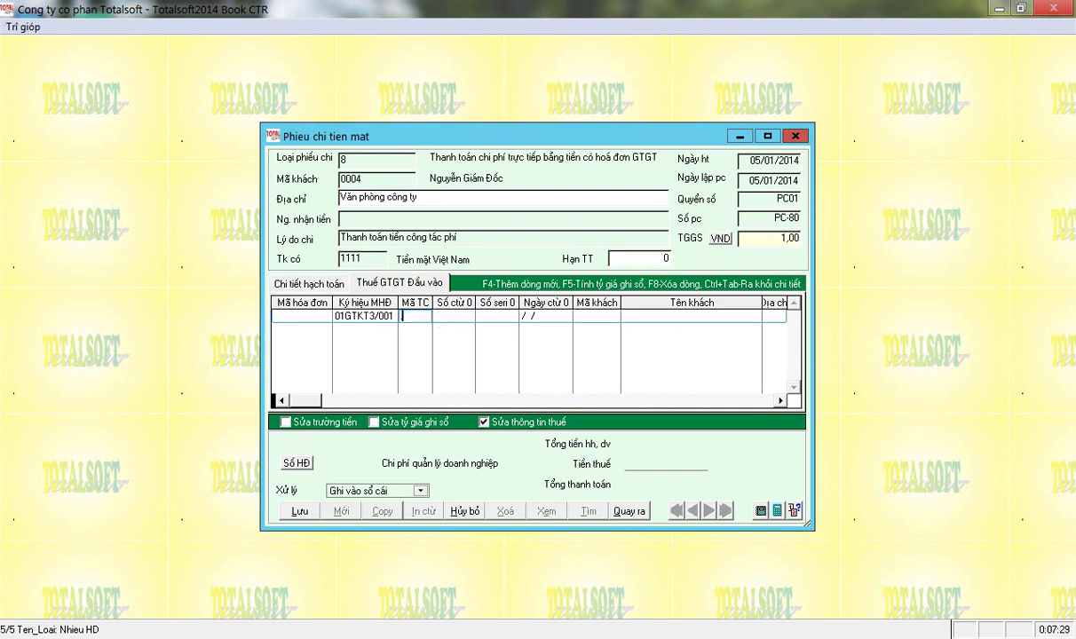
{"action": "key", "text": "Return"}
Review the VAT property descriptions and choose code 1, solely taxable business use.
{"action": "key", "text": "Down"}
{"action": "key", "text": "Down"}
{"action": "key", "text": "Up"}
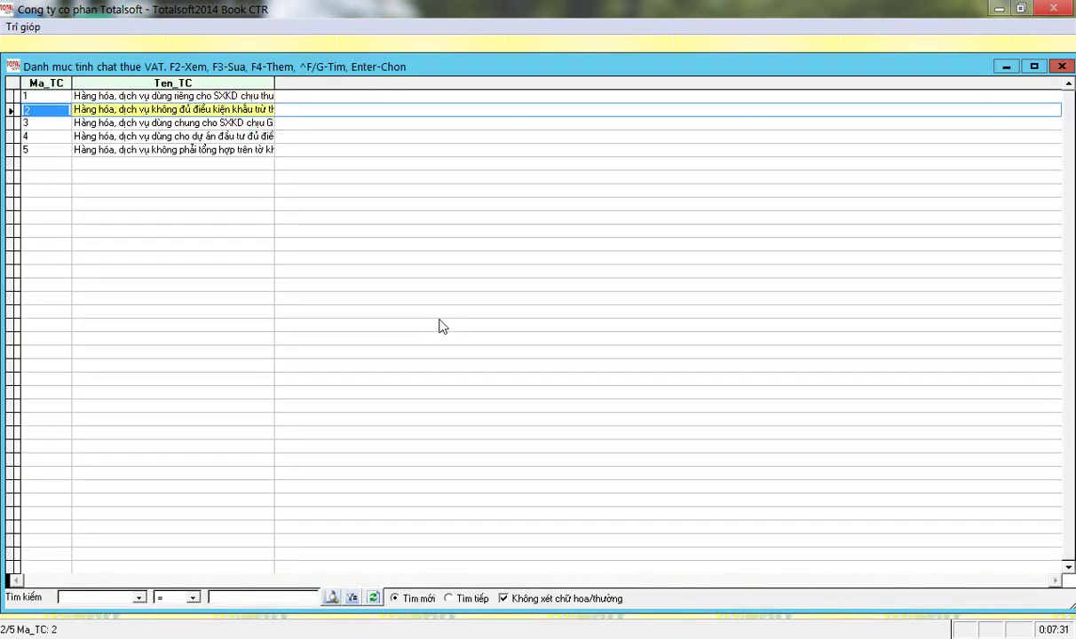
{"action": "left_click_drag", "start_coordinate": [272, 82], "coordinate": [452, 83]}
{"action": "left_click", "coordinate": [72, 93]}
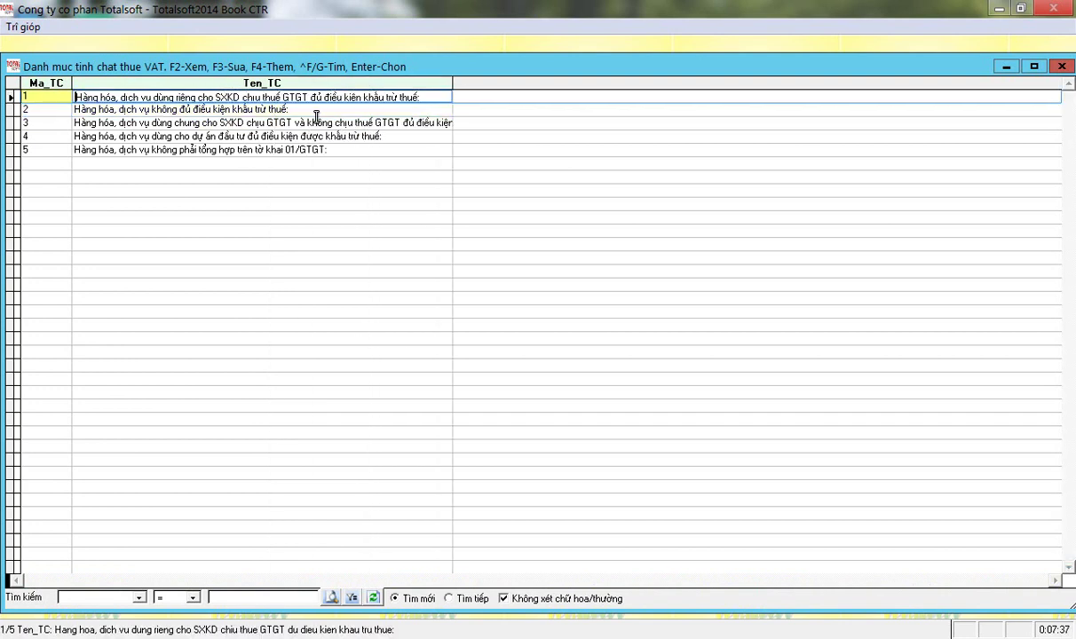
{"action": "left_click", "coordinate": [316, 112]}
{"action": "key", "text": "Up"}
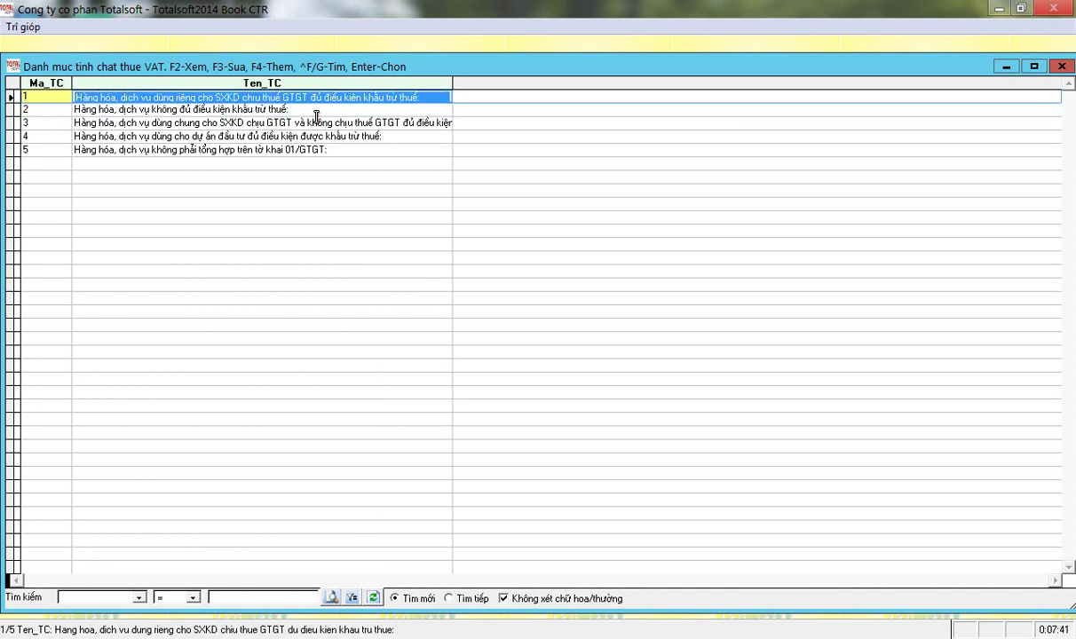
{"action": "key", "text": "Down"}
{"action": "key", "text": "Down"}
{"action": "key", "text": "Up"}
{"action": "left_click", "coordinate": [316, 123]}
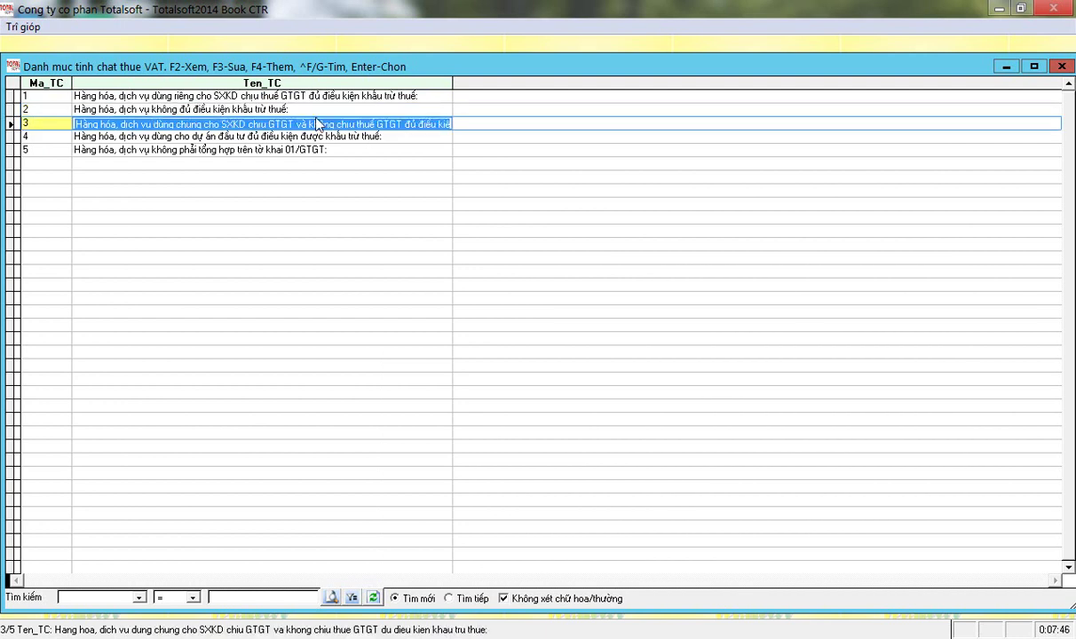
{"action": "key", "text": "Down"}
{"action": "key", "text": "Up"}
{"action": "key", "text": "Down"}
{"action": "key", "text": "Up"}
{"action": "key", "text": "Up"}
{"action": "key", "text": "Up"}
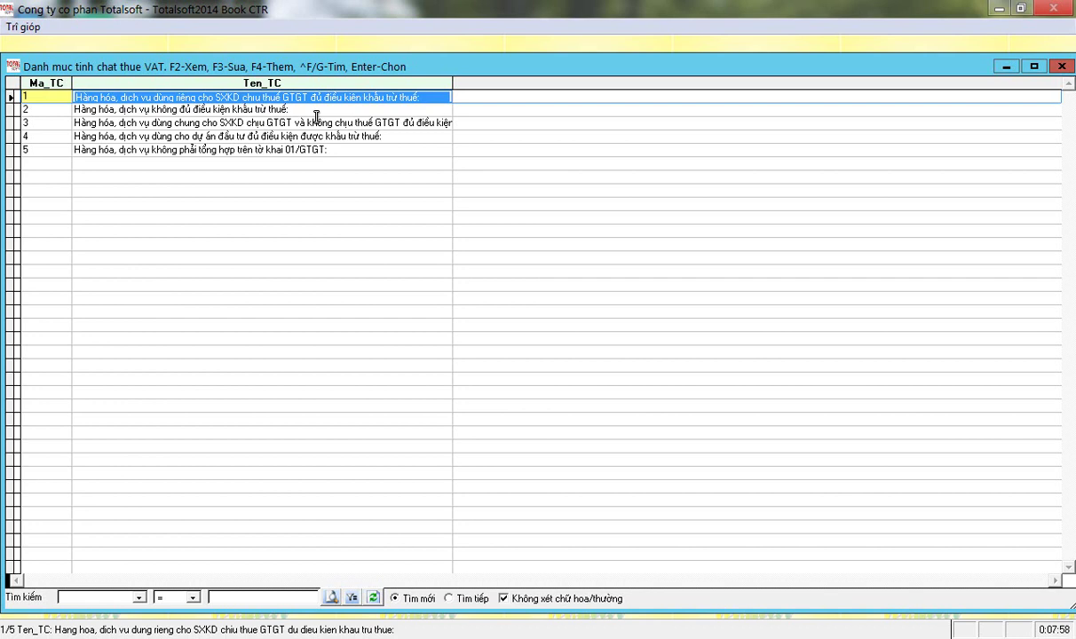
{"action": "key", "text": "Return"}
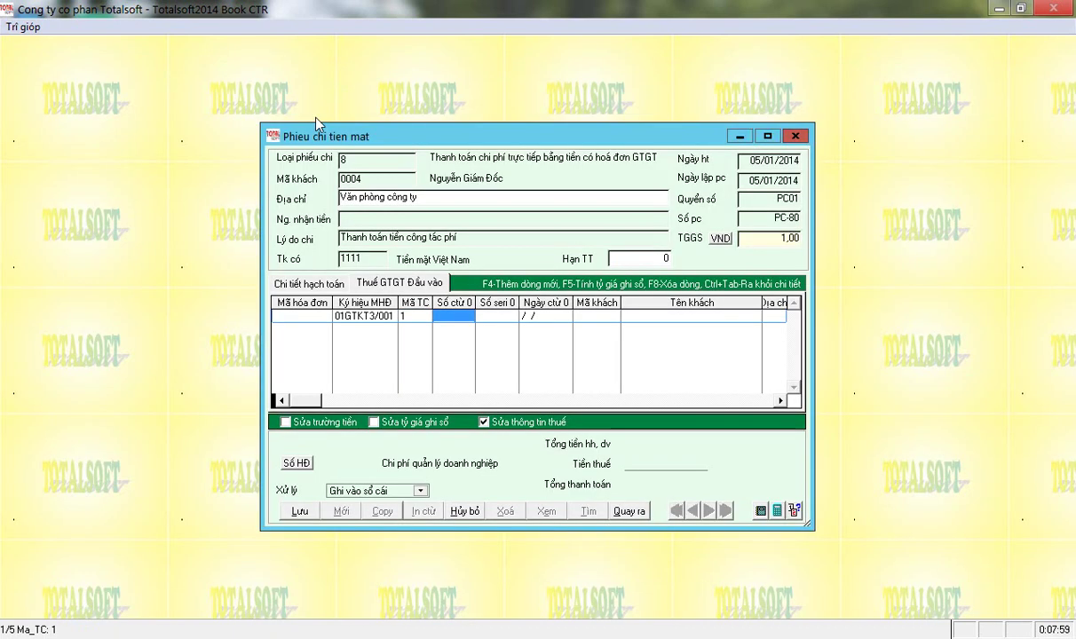
Enter invoice number 0003211, serial TX/14 and date 02/01/2014.
{"action": "type", "text": "000"}
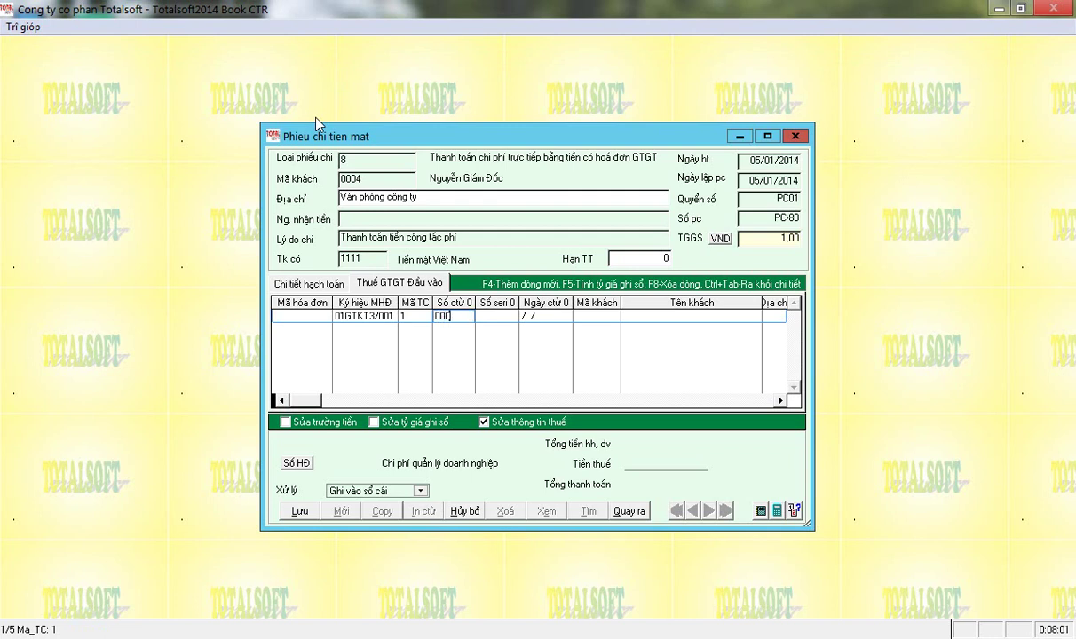
{"action": "type", "text": "3211"}
{"action": "key", "text": "Return"}
{"action": "type", "text": "TX/14"}
{"action": "key", "text": "Return"}
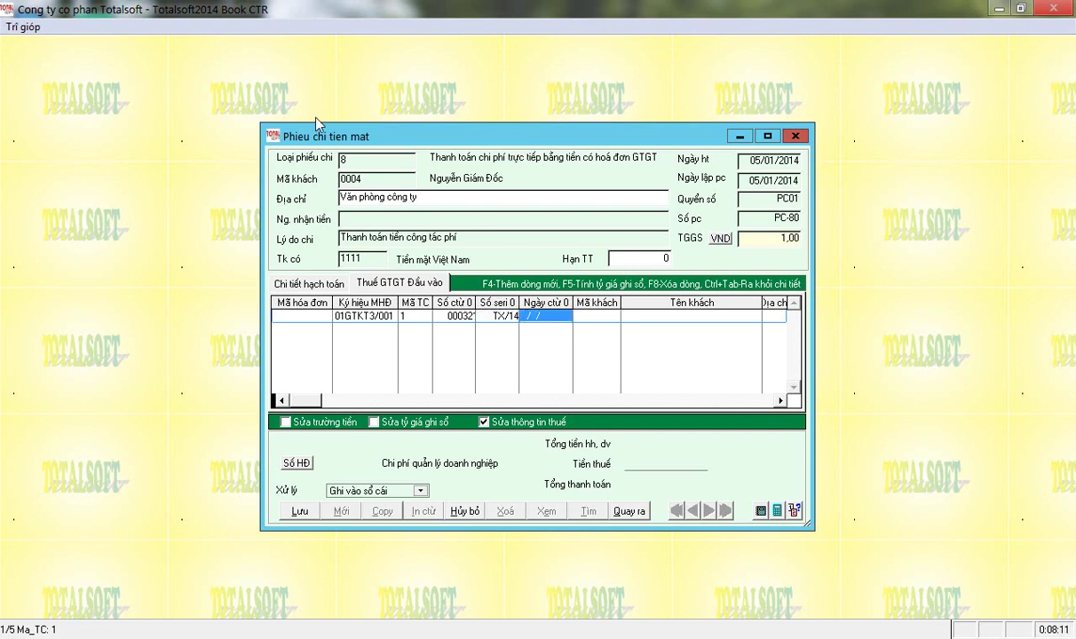
{"action": "type", "text": "02/01/2014"}
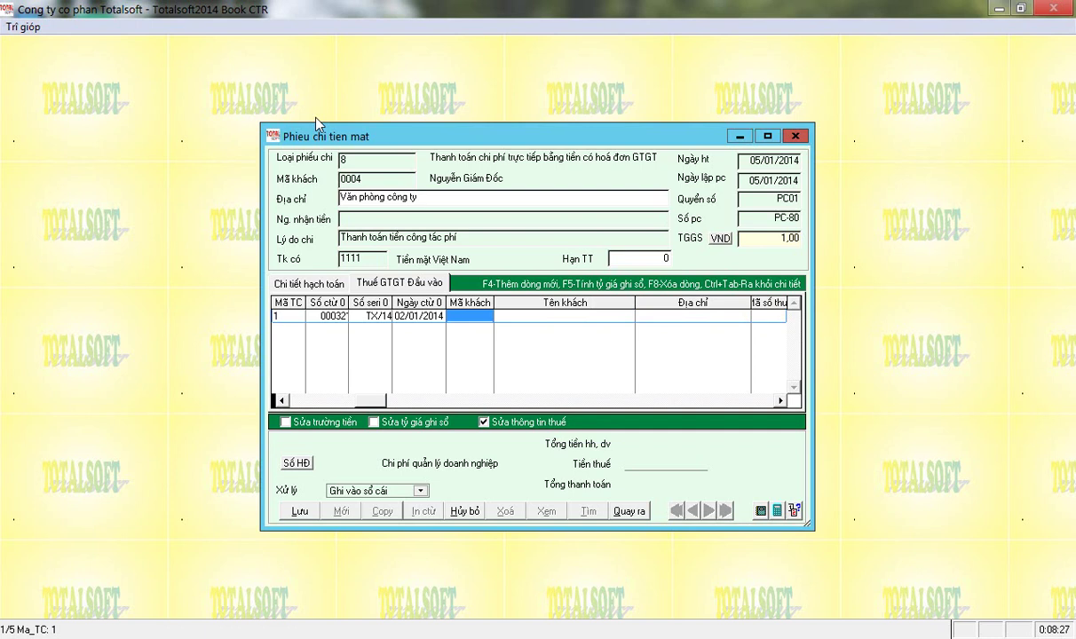
Set the invoice supplier to customer 0001, Công ty cổ phần totalsoft, and review its details.
{"action": "key", "text": "Return"}
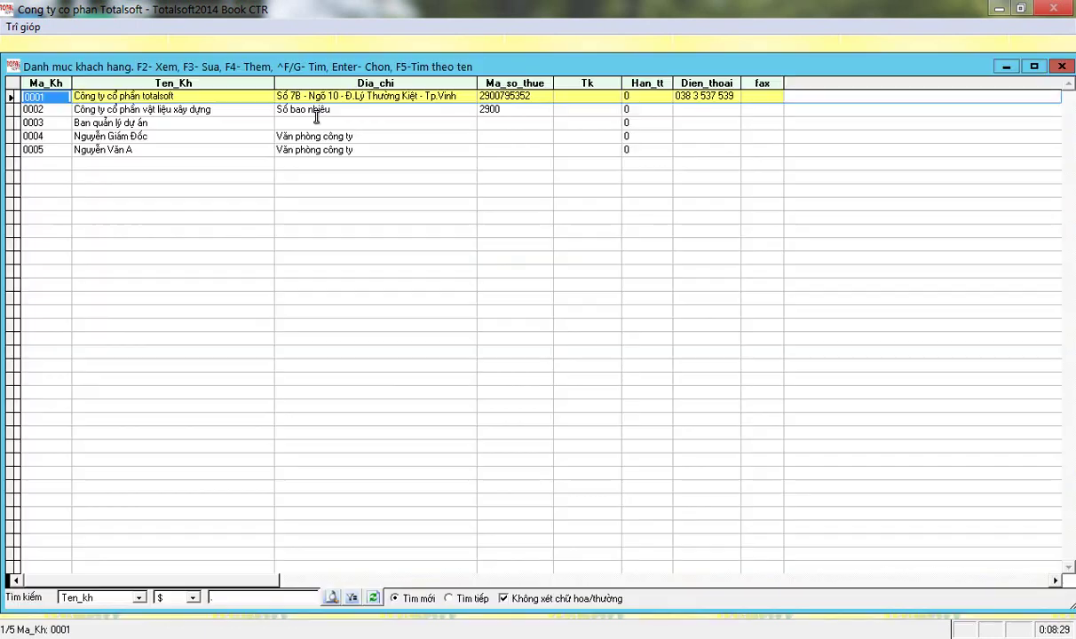
{"action": "key", "text": "Down"}
{"action": "key", "text": "Up"}
{"action": "key", "text": "Escape"}
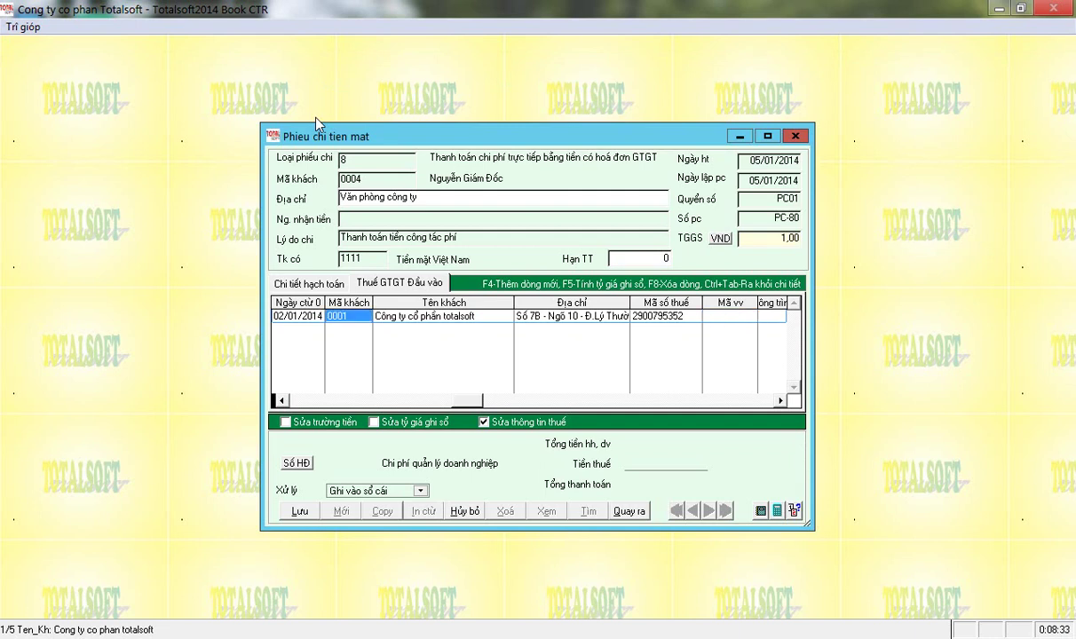
{"action": "left_click", "coordinate": [394, 315]}
{"action": "left_click", "coordinate": [532, 315]}
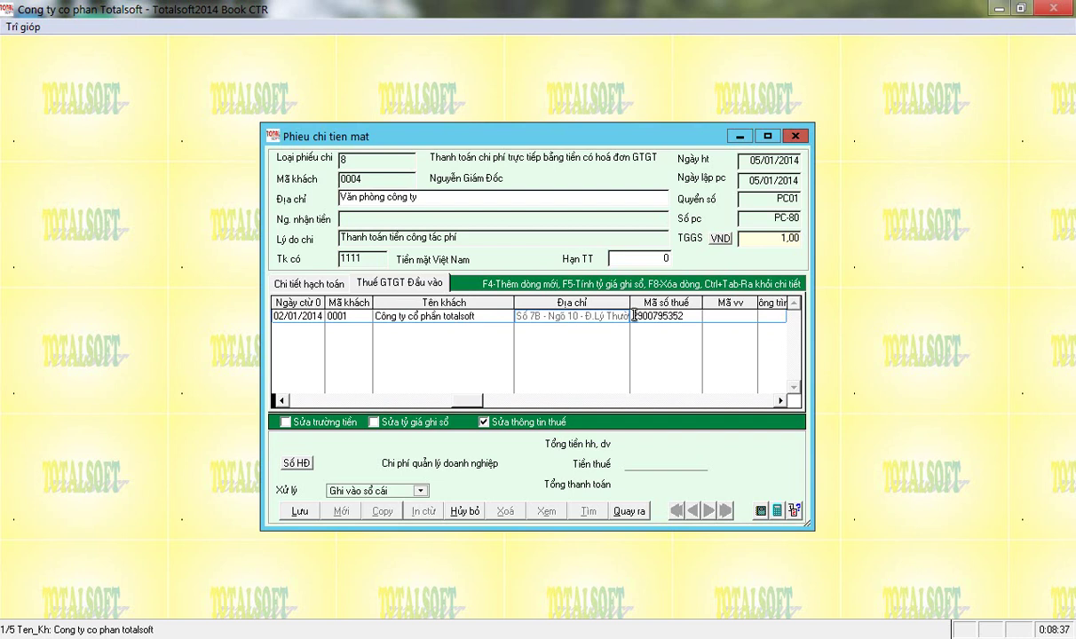
{"action": "left_click", "coordinate": [634, 316]}
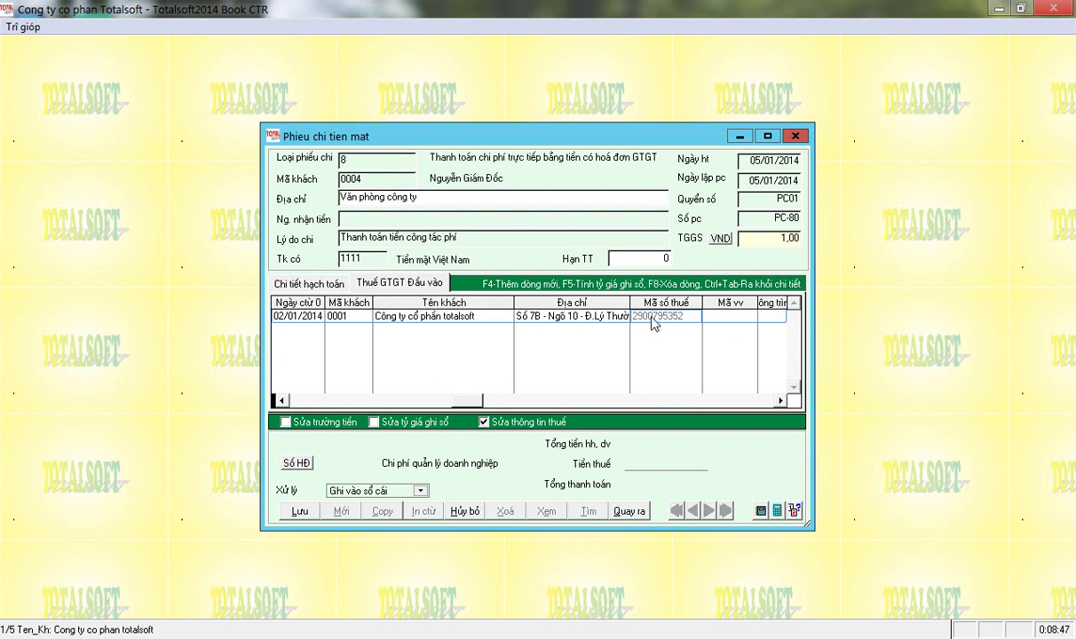
{"action": "left_click", "coordinate": [348, 317]}
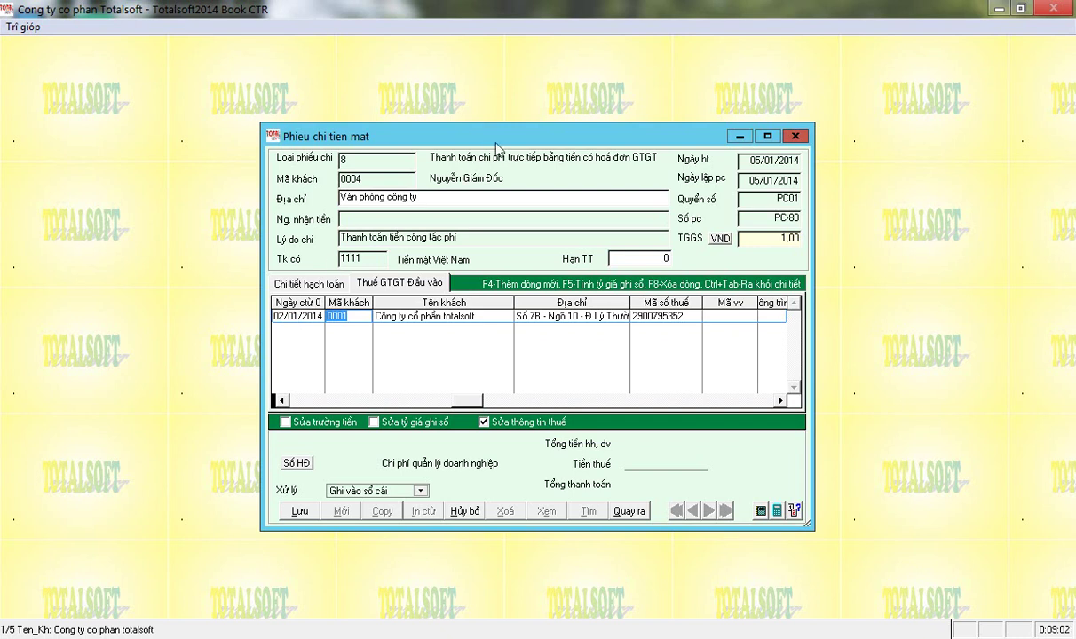
Clear the customer code and enter Tiếp khách, 1 000 000 with tax code 10 on invoice row one.
{"action": "key", "text": "Delete"}
{"action": "key", "text": "Return"}
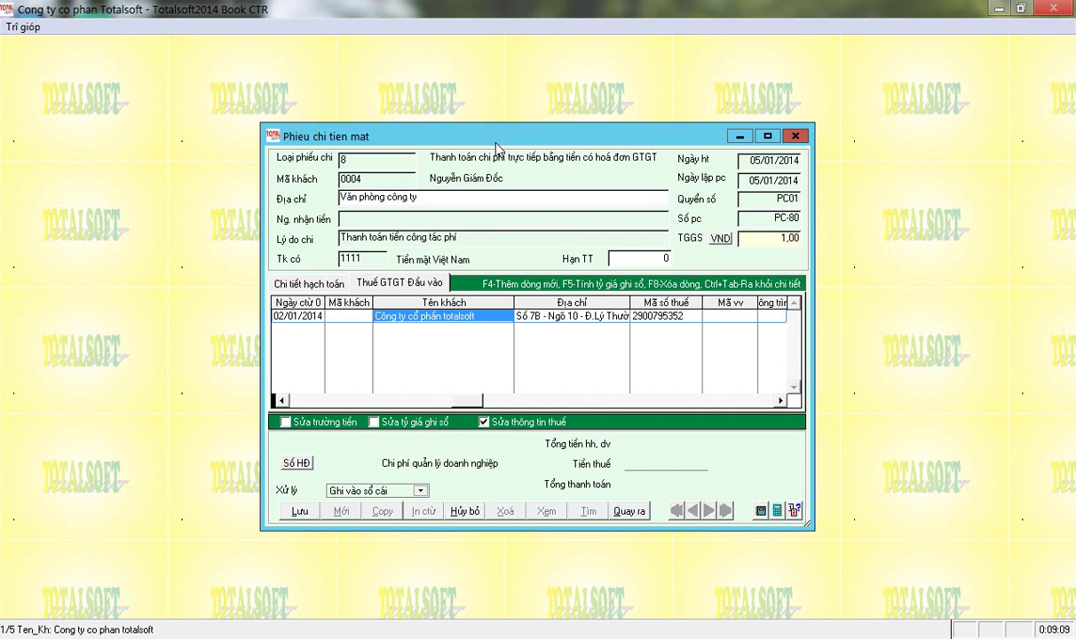
{"action": "key", "text": "Return"}
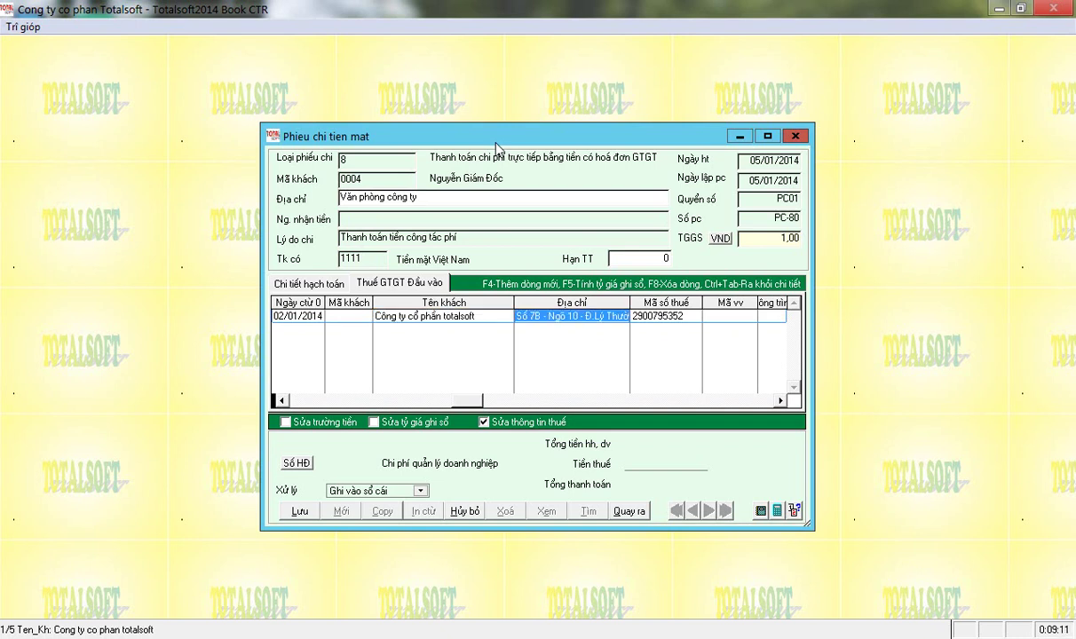
{"action": "key", "text": "Return"}
{"action": "key", "text": "Return"}
{"action": "key", "text": "Return"}
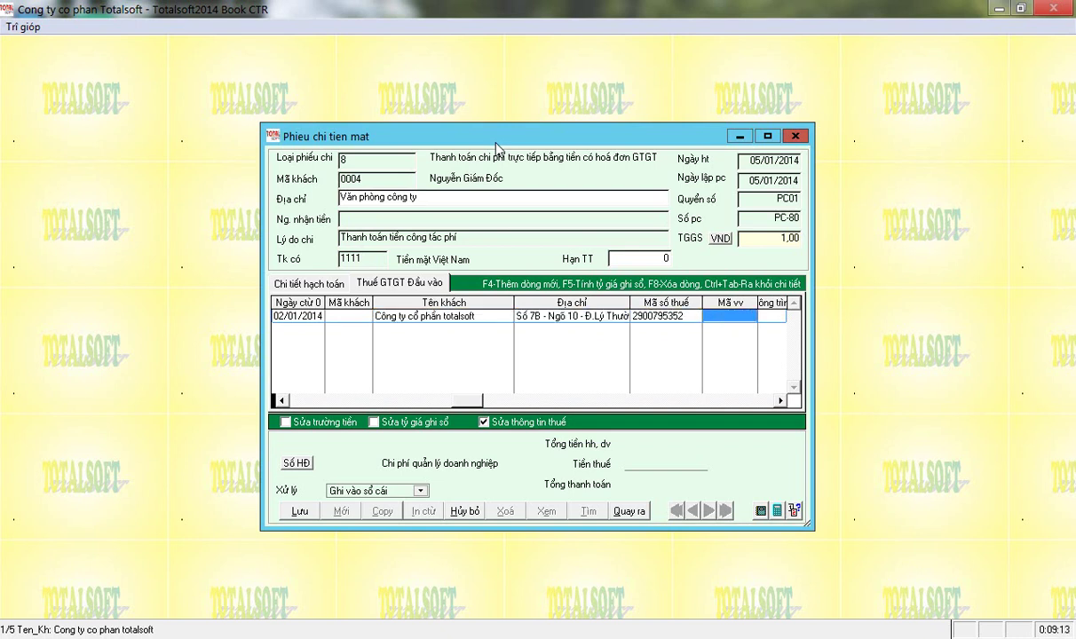
{"action": "key", "text": "Return"}
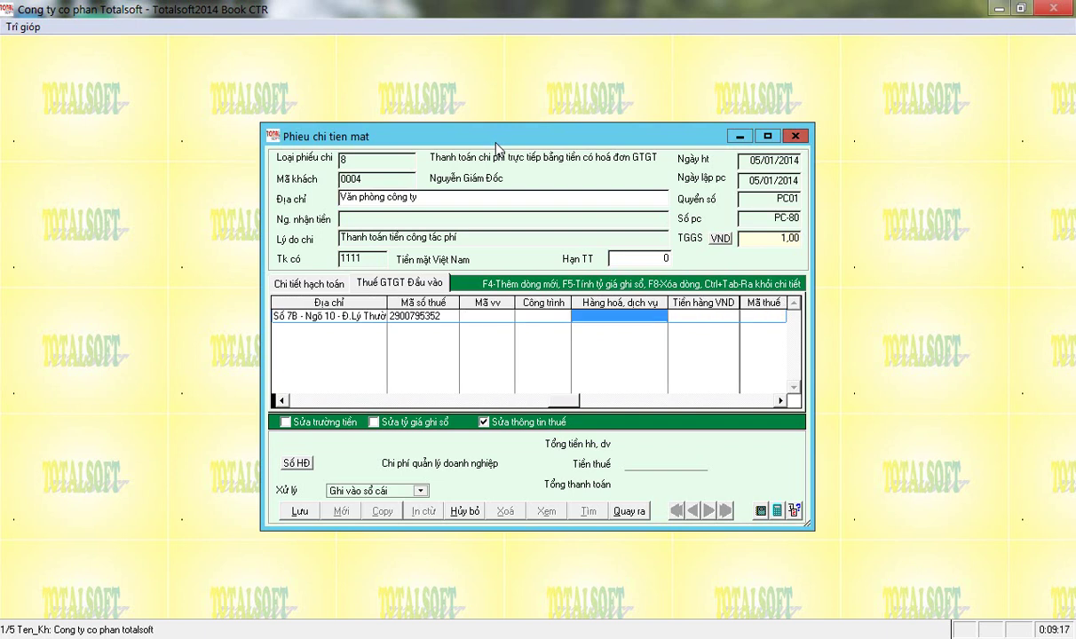
{"action": "type", "text": "Tiếp khachs"}
{"action": "key", "text": "Return"}
{"action": "type", "text": "1000000"}
{"action": "key", "text": "Return"}
{"action": "type", "text": "10"}
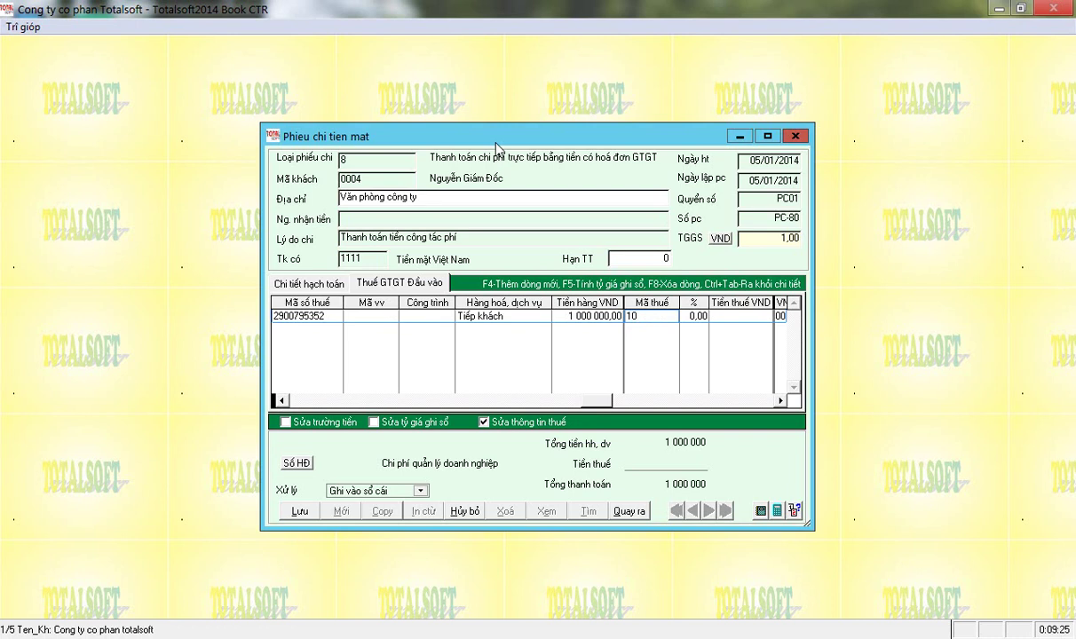
{"action": "key", "text": "Return"}
{"action": "key", "text": "Return"}
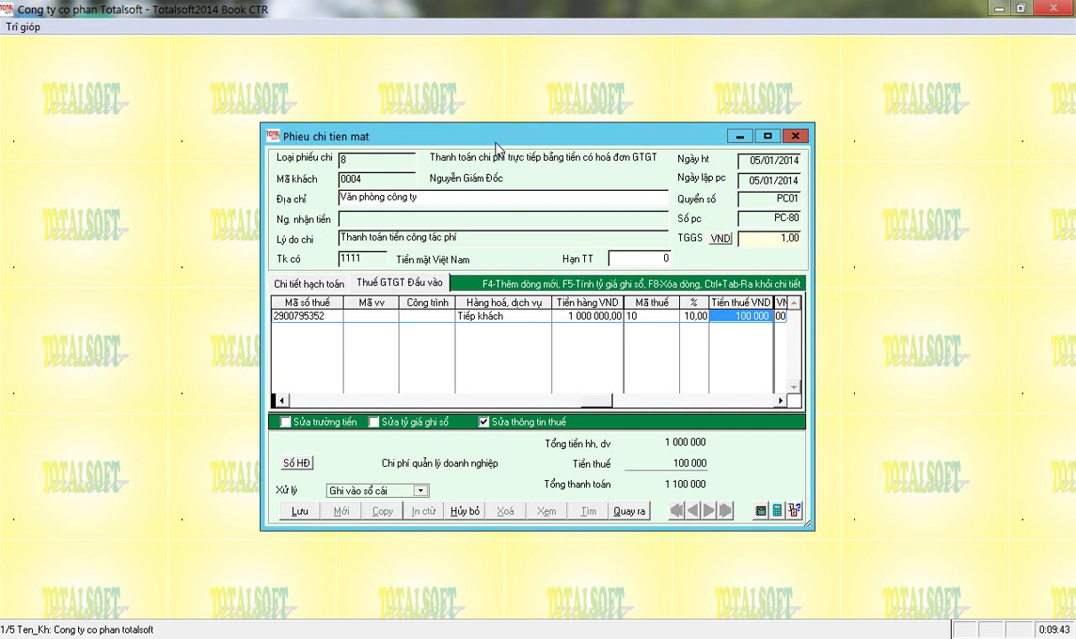
Add a second invoice row with symbol 01GTKT3/001 and document number 009321.
{"action": "key", "text": "Return"}
{"action": "key", "text": "Return"}
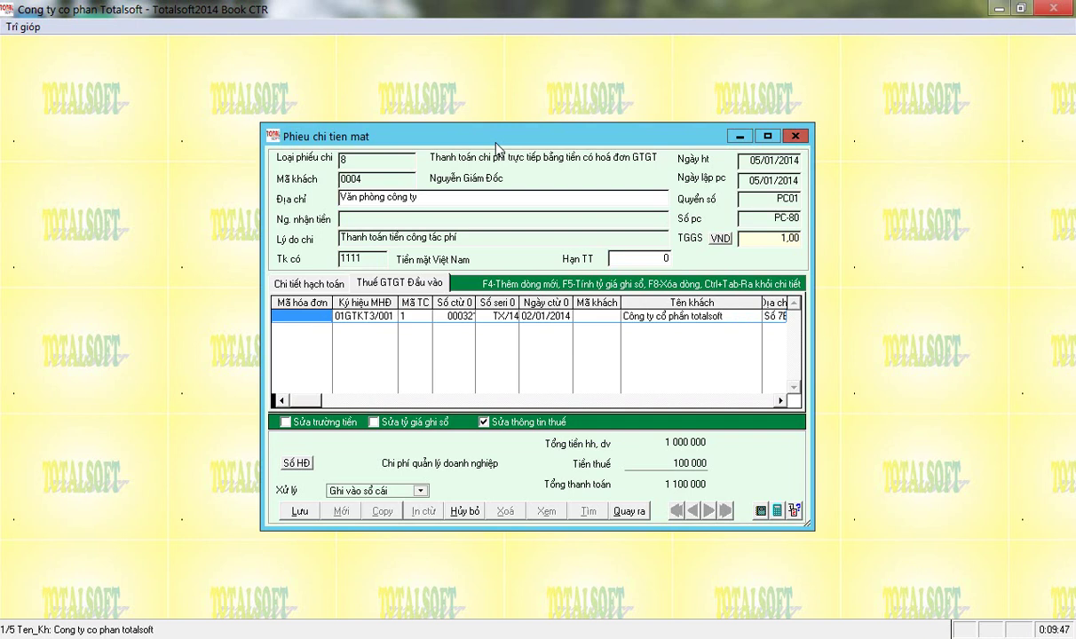
{"action": "key", "text": "Return"}
{"action": "key", "text": "Return"}
{"action": "key", "text": "Return"}
{"action": "key", "text": "Return"}
{"action": "key", "text": "Return"}
{"action": "key", "text": "Return"}
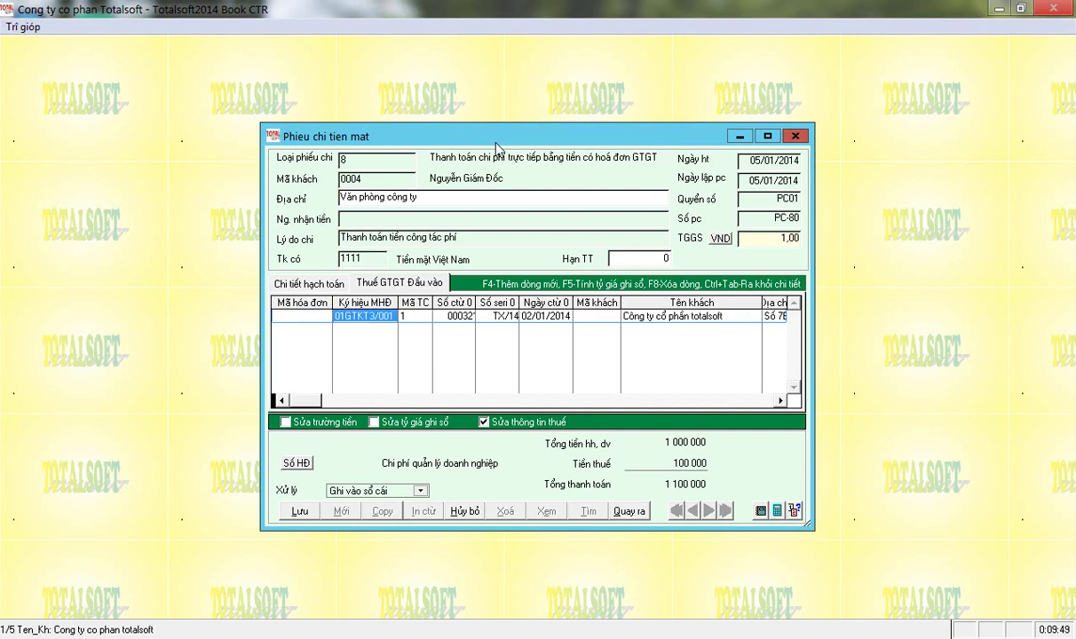
{"action": "key", "text": "Return"}
{"action": "key", "text": "Return"}
{"action": "key", "text": "Return"}
{"action": "key", "text": "Return"}
{"action": "key", "text": "Return"}
{"action": "key", "text": "Return"}
{"action": "key", "text": "Return"}
{"action": "key", "text": "Return"}
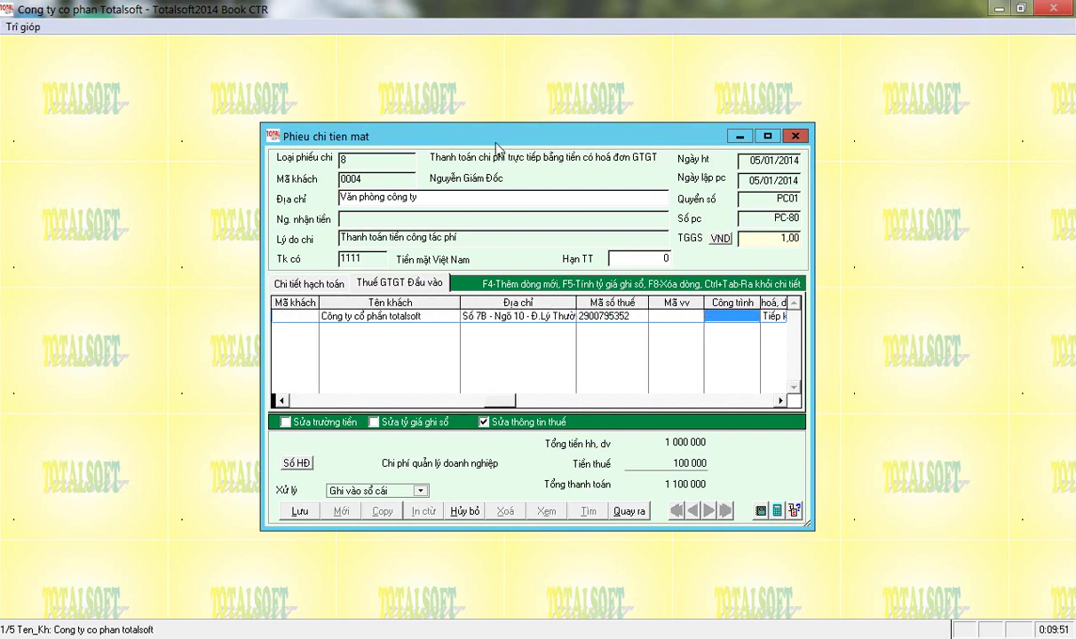
{"action": "key", "text": "Return"}
{"action": "key", "text": "Return"}
{"action": "key", "text": "Return"}
{"action": "key", "text": "Return"}
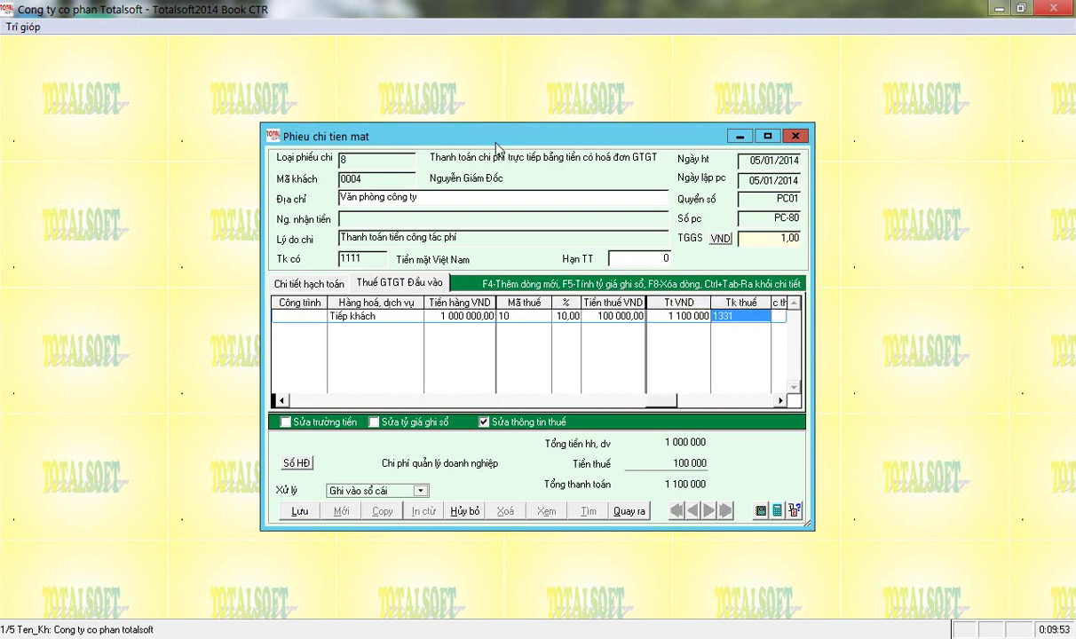
{"action": "key", "text": "Return"}
{"action": "key", "text": "F4"}
{"action": "key", "text": "Return"}
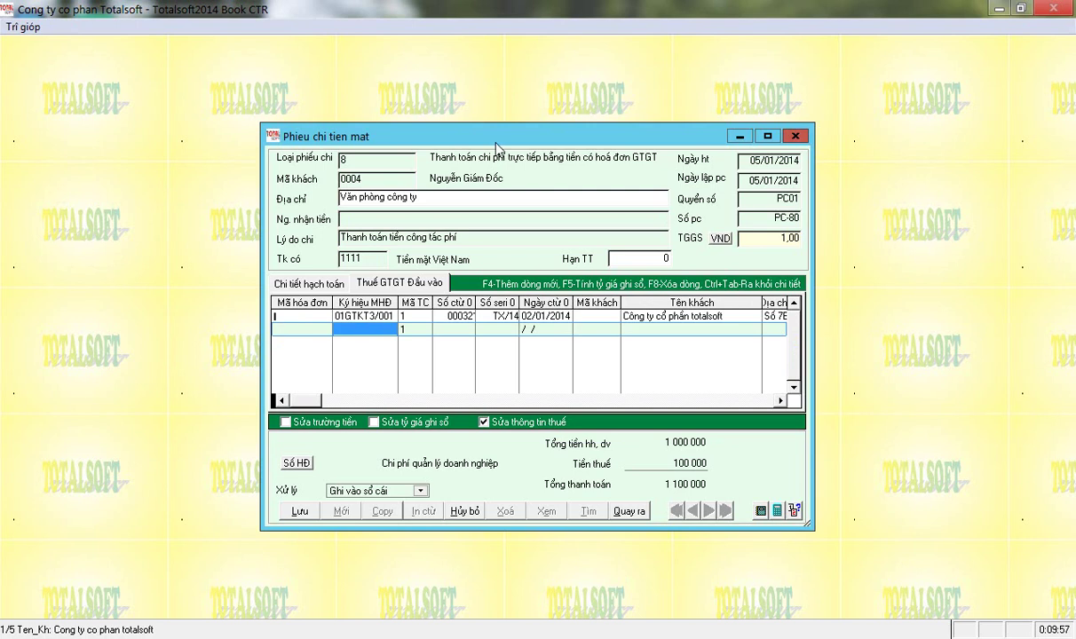
{"action": "type", "text": "01GTKT3/001"}
{"action": "key", "text": "Return"}
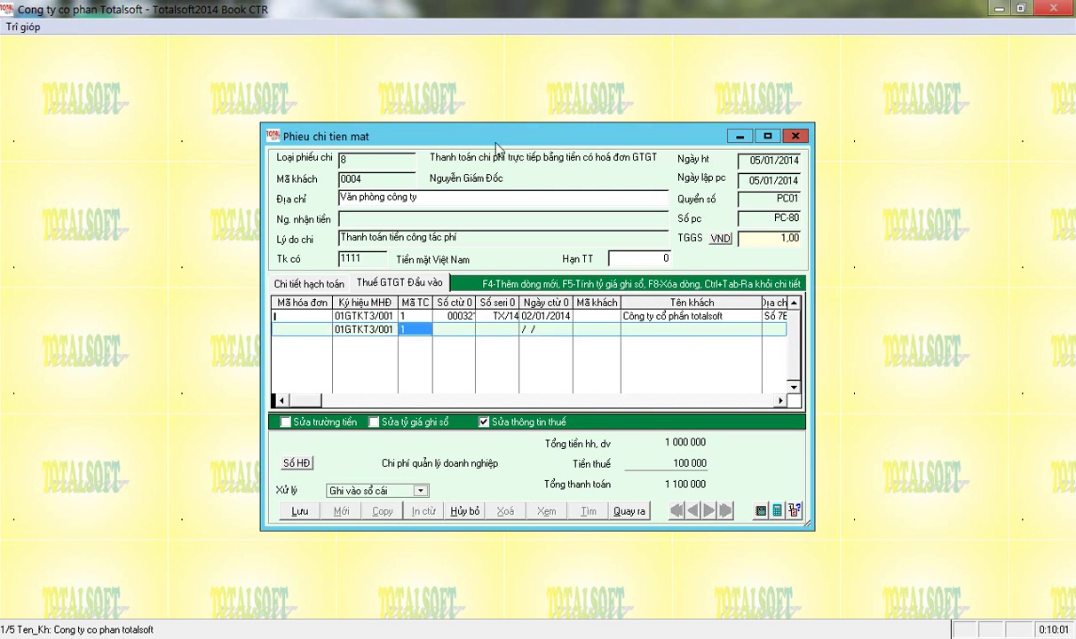
{"action": "key", "text": "Return"}
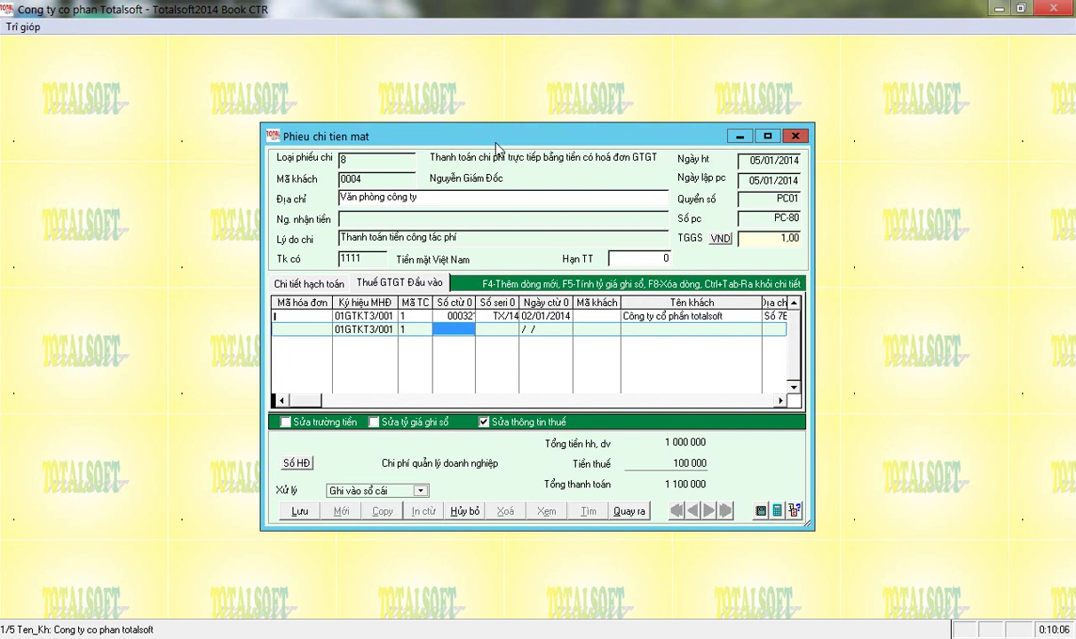
{"action": "type", "text": "009321"}
{"action": "key", "text": "Return"}
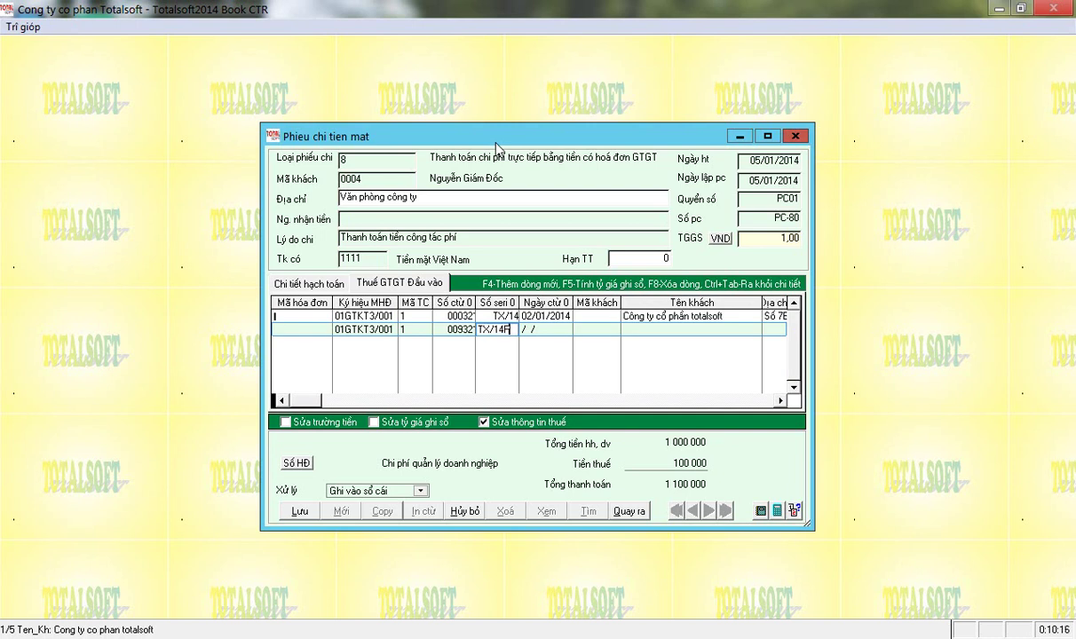
Give the second invoice serial TX/14F, date 02/01/2014, supplier Nhà nghỉ hoàng anh and its tax code.
{"action": "key", "text": "Return"}
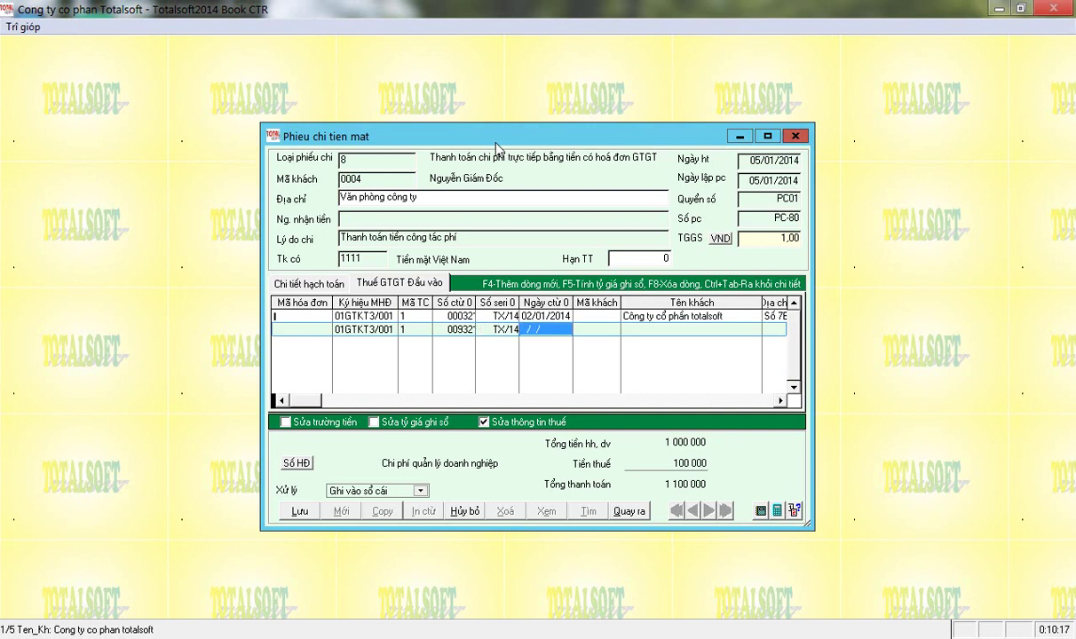
{"action": "key", "text": "Return"}
{"action": "key", "text": "Return"}
{"action": "key", "text": "Return"}
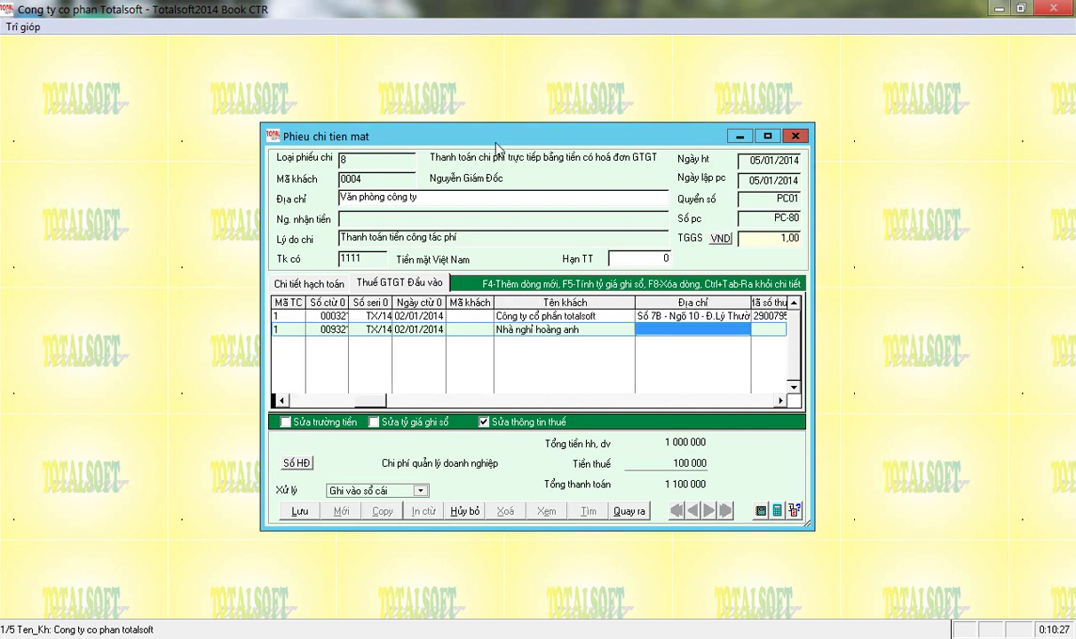
{"action": "key", "text": "Return"}
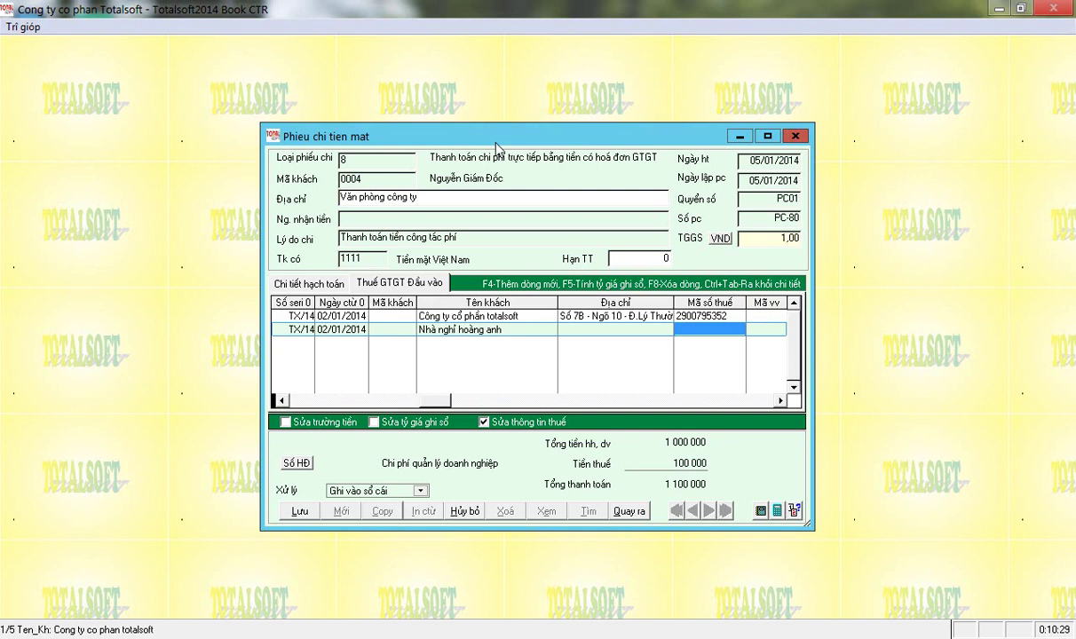
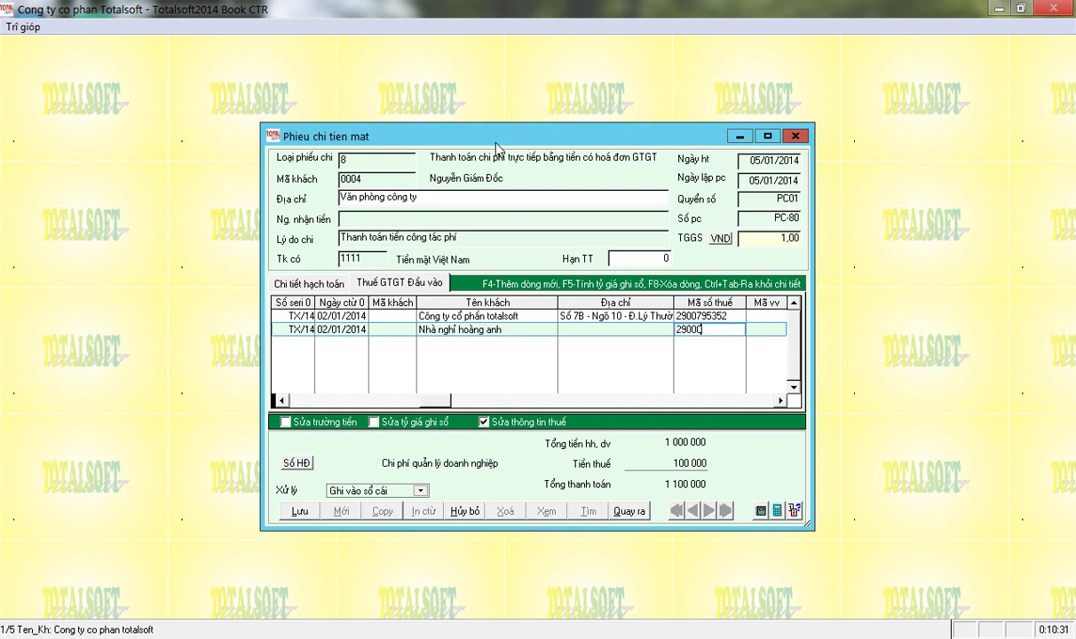
{"action": "key", "text": "Return"}
{"action": "key", "text": "Return"}
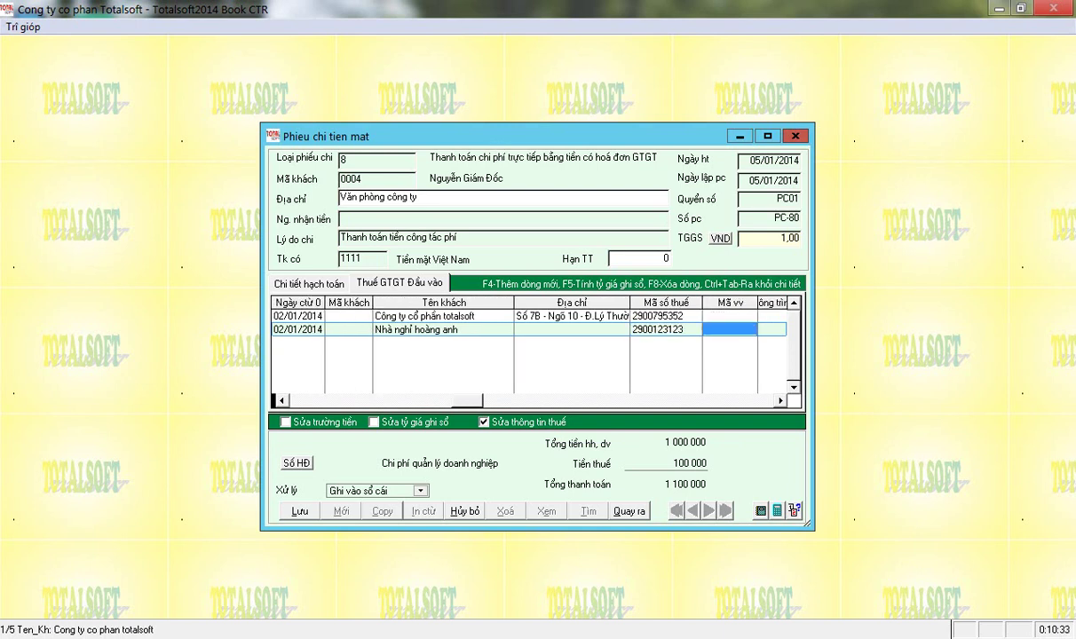
Enter Phòng nghỉ at 2 000 000 with tax code 10, accepting the 200 000 VAT.
{"action": "key", "text": "Return"}
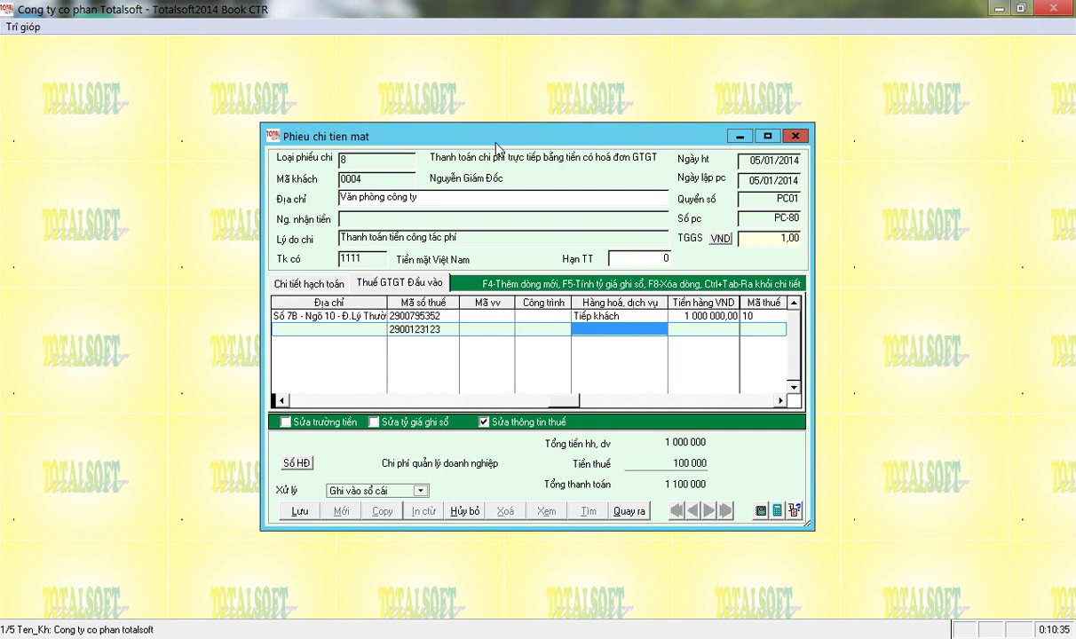
{"action": "type", "text": "Phòng nghỉ"}
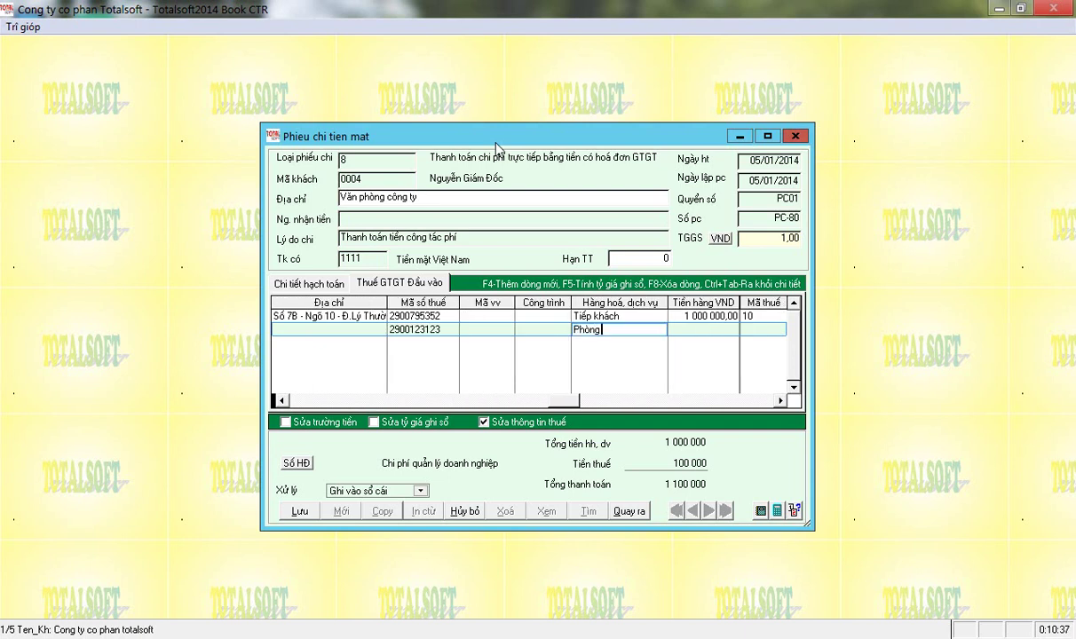
{"action": "key", "text": "Return"}
{"action": "type", "text": "2000000"}
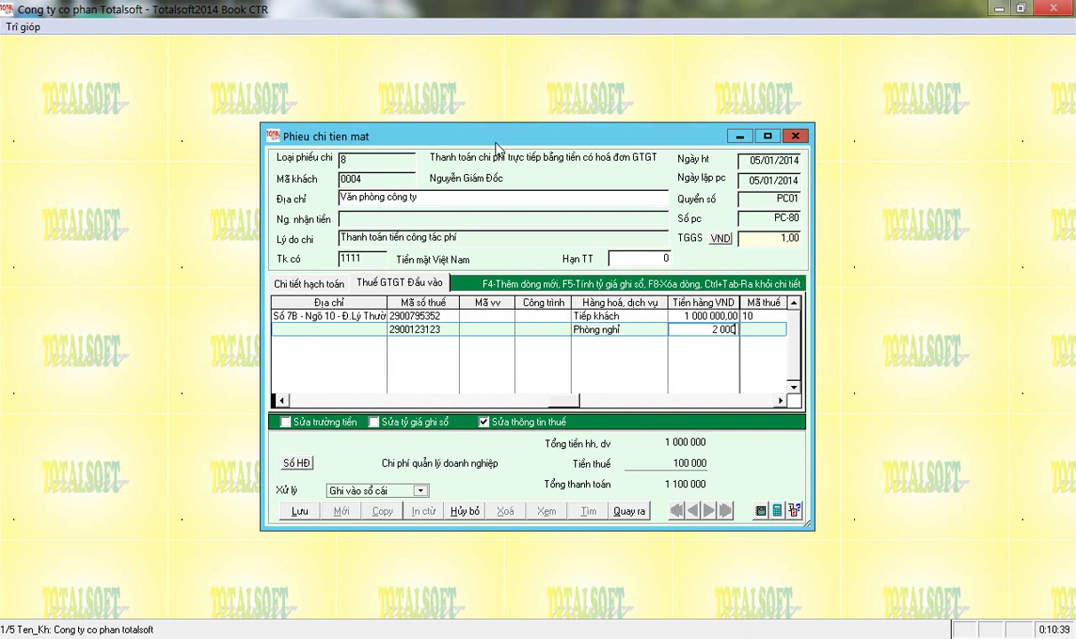
{"action": "key", "text": "Return"}
{"action": "type", "text": "10"}
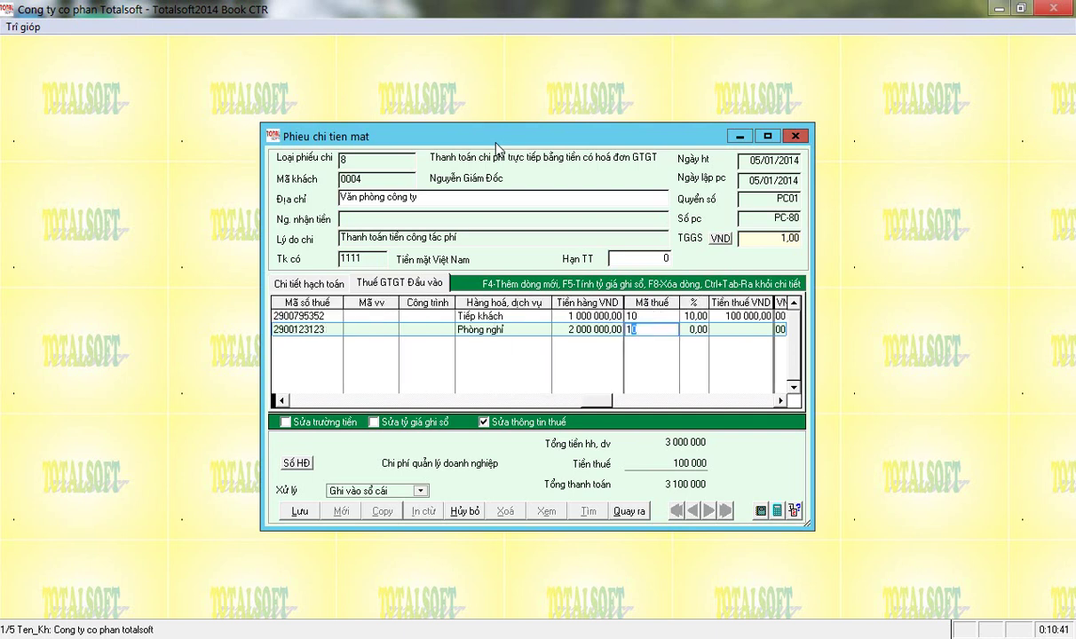
{"action": "key", "text": "Return"}
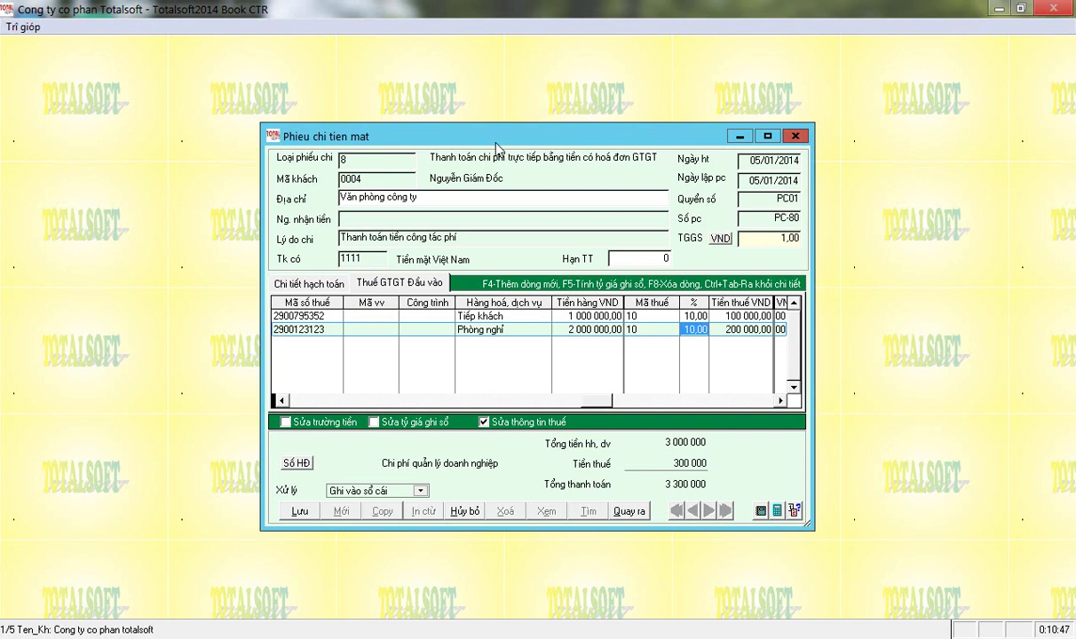
{"action": "key", "text": "Tab"}
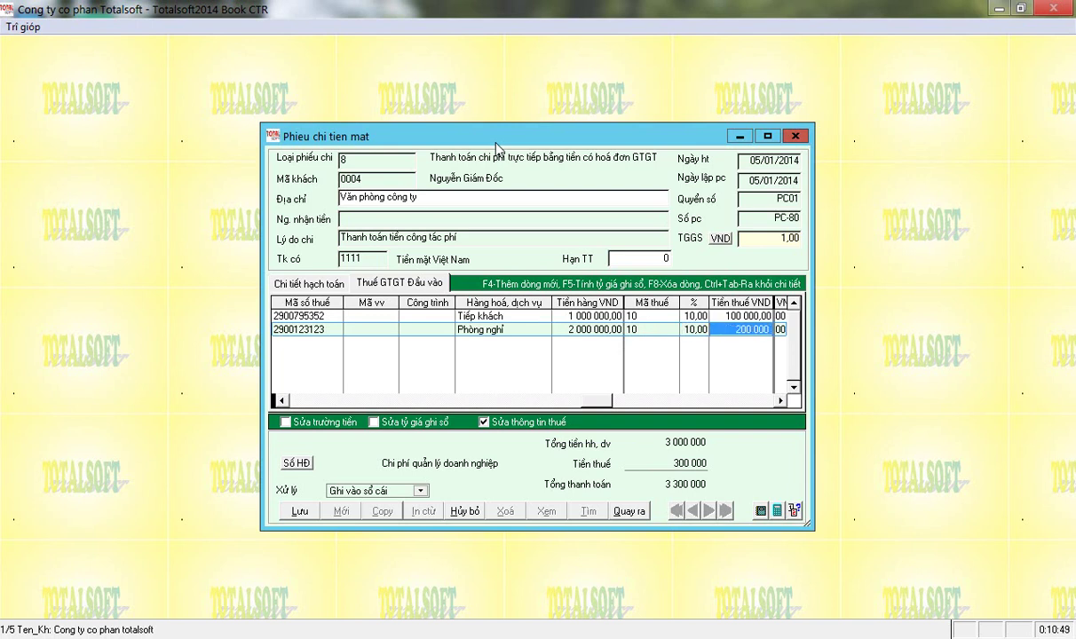
{"action": "key", "text": "Tab"}
{"action": "key", "text": "Tab"}
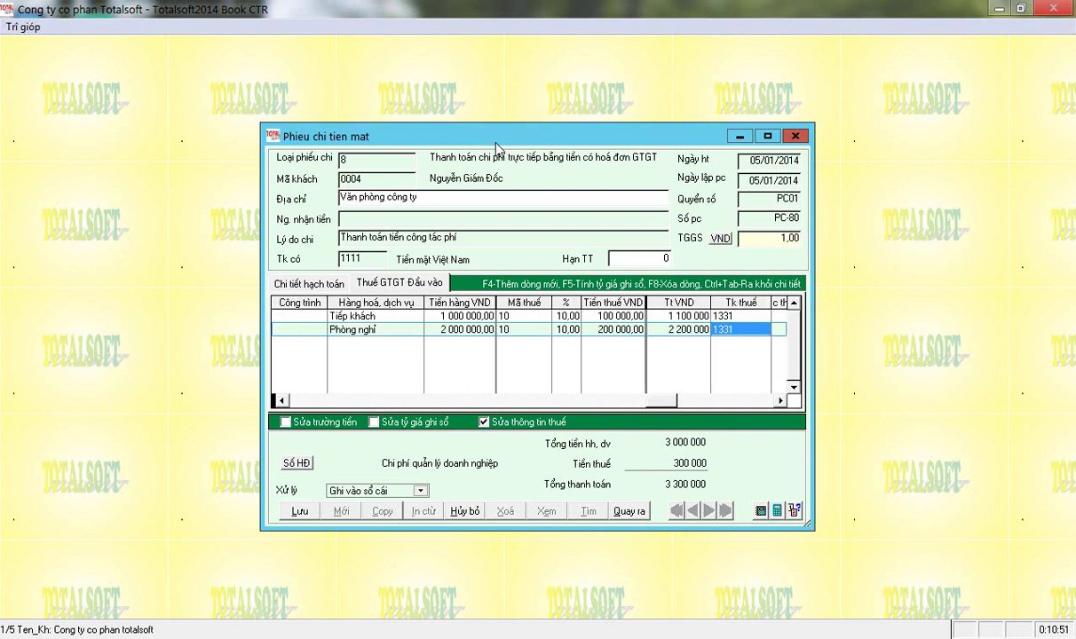
Override the Tiếp khách line's VAT amount to 99 000.
{"action": "left_click", "coordinate": [595, 315]}
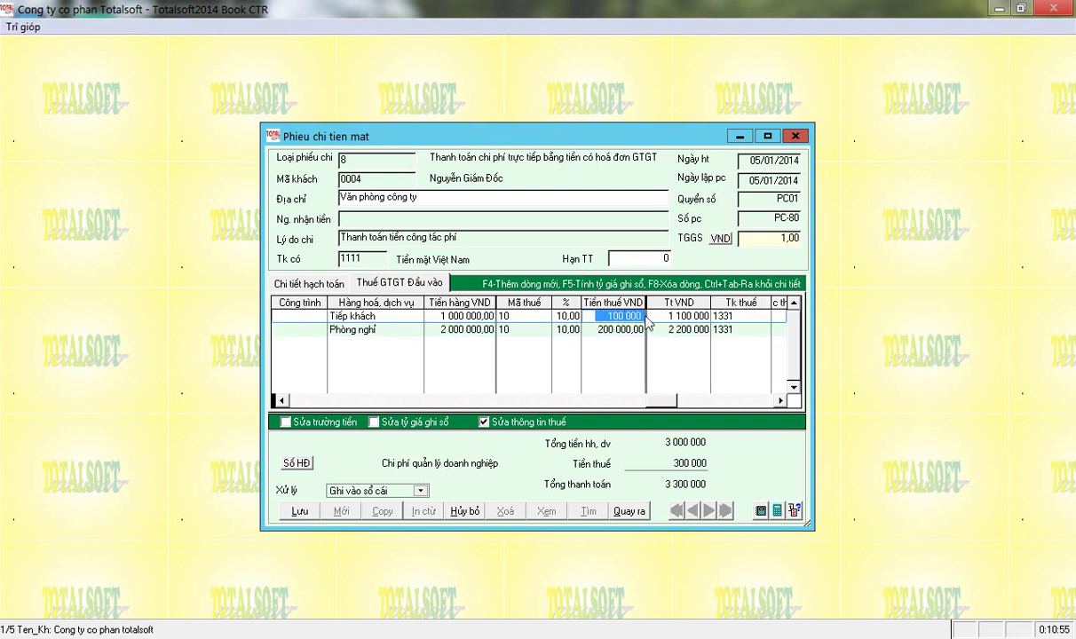
{"action": "key", "text": "shift+Tab"}
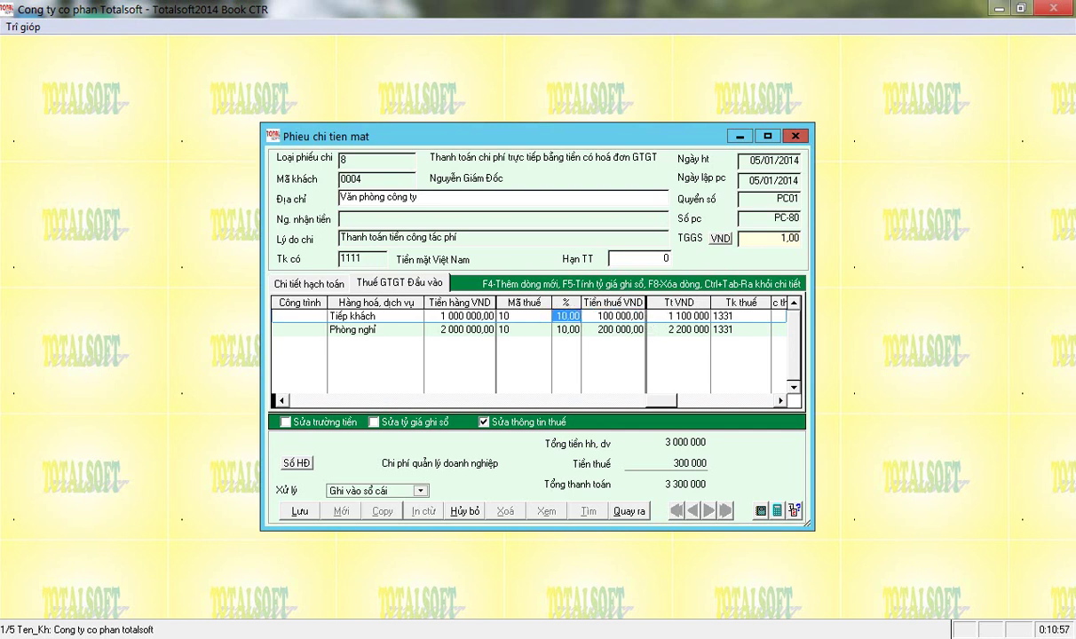
{"action": "key", "text": "shift+Tab"}
{"action": "key", "text": "shift+Tab"}
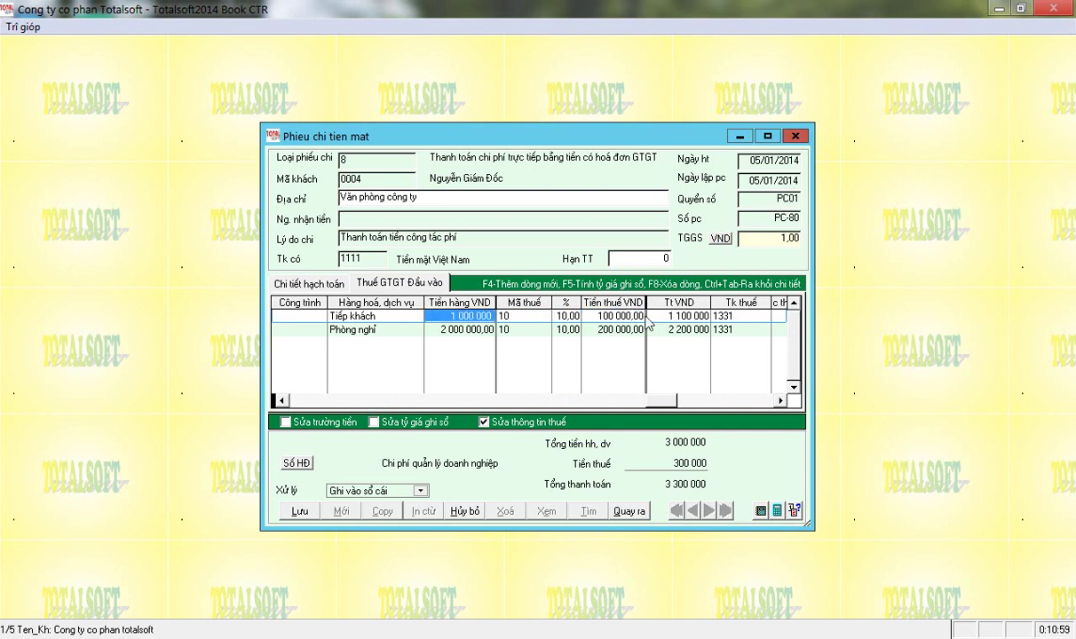
{"action": "key", "text": "Tab"}
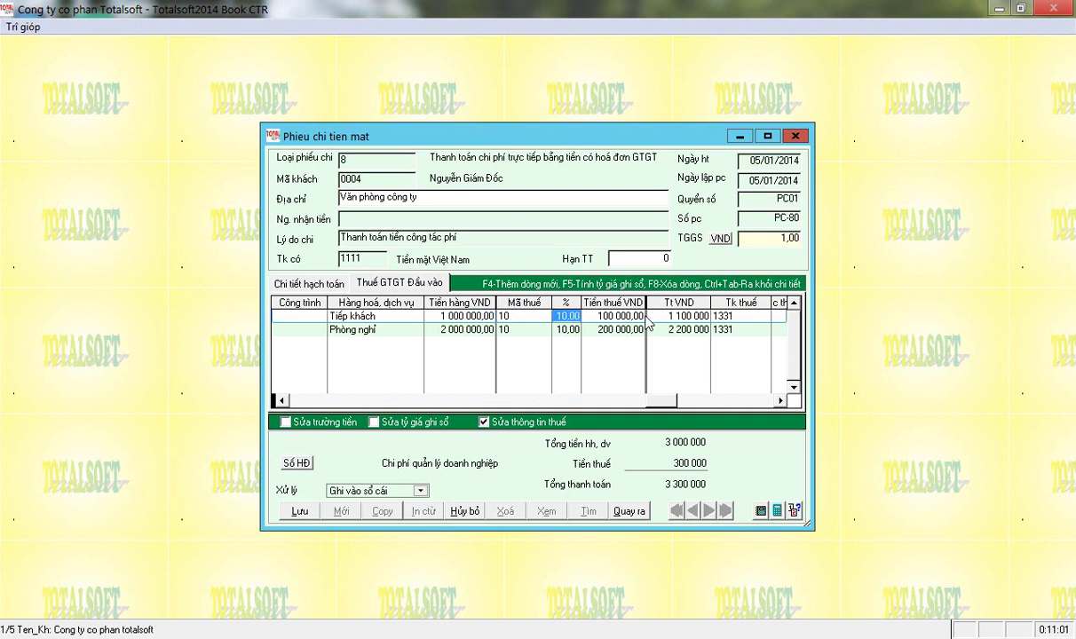
{"action": "key", "text": "shift+Tab"}
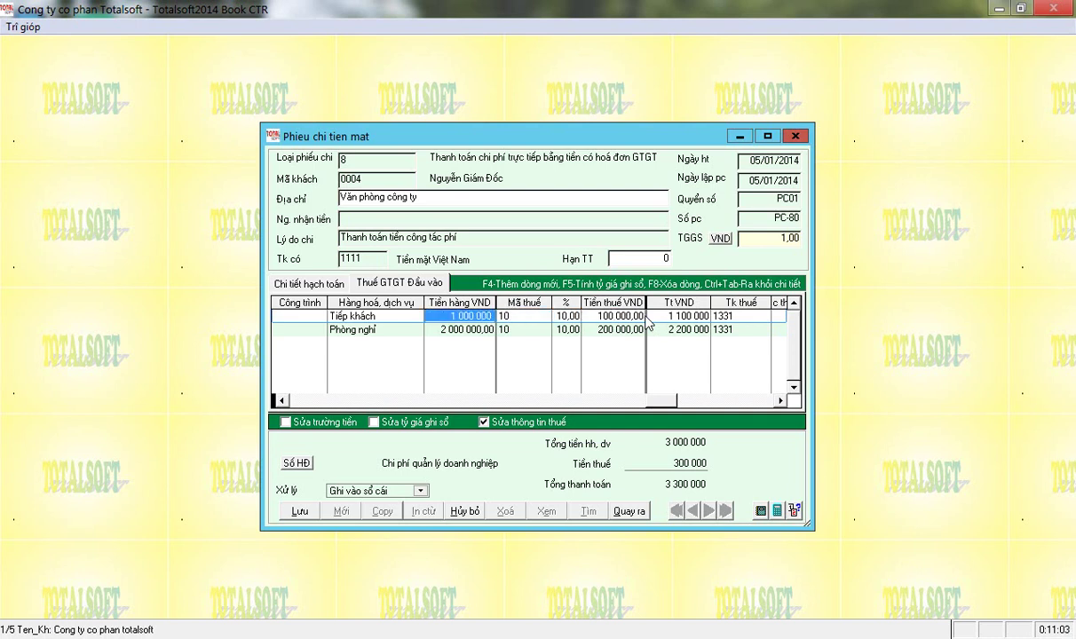
{"action": "key", "text": "Tab"}
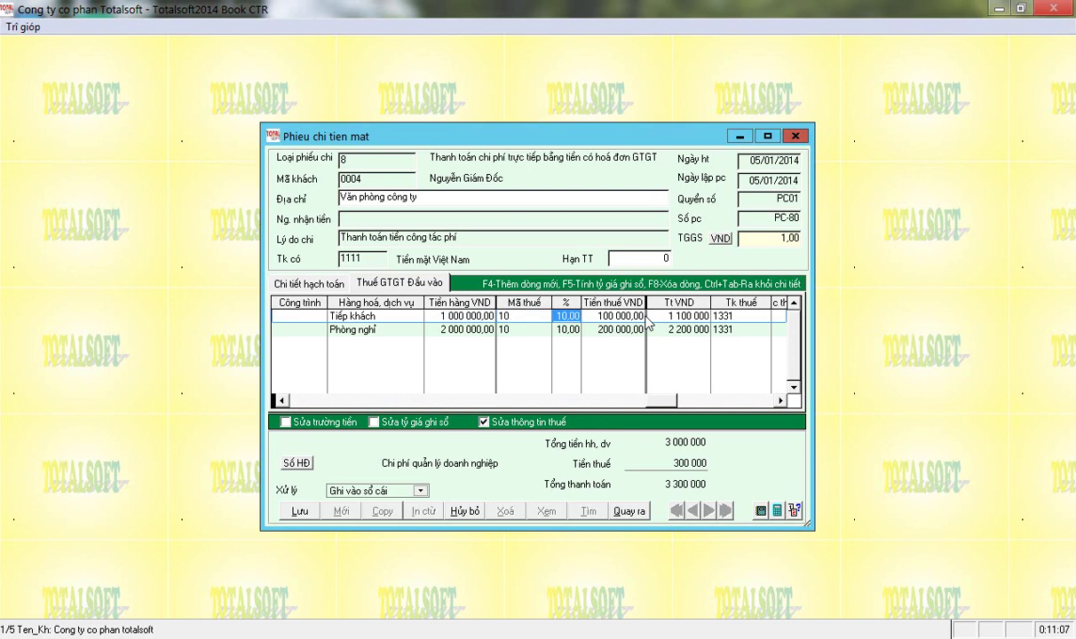
{"action": "key", "text": "Tab"}
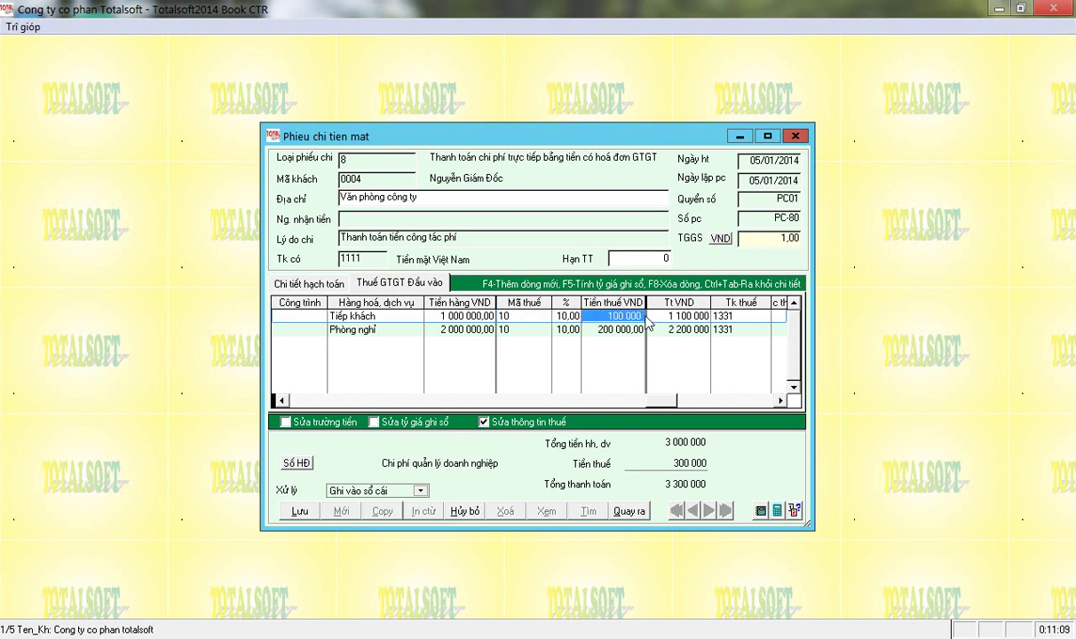
{"action": "type", "text": "9"}
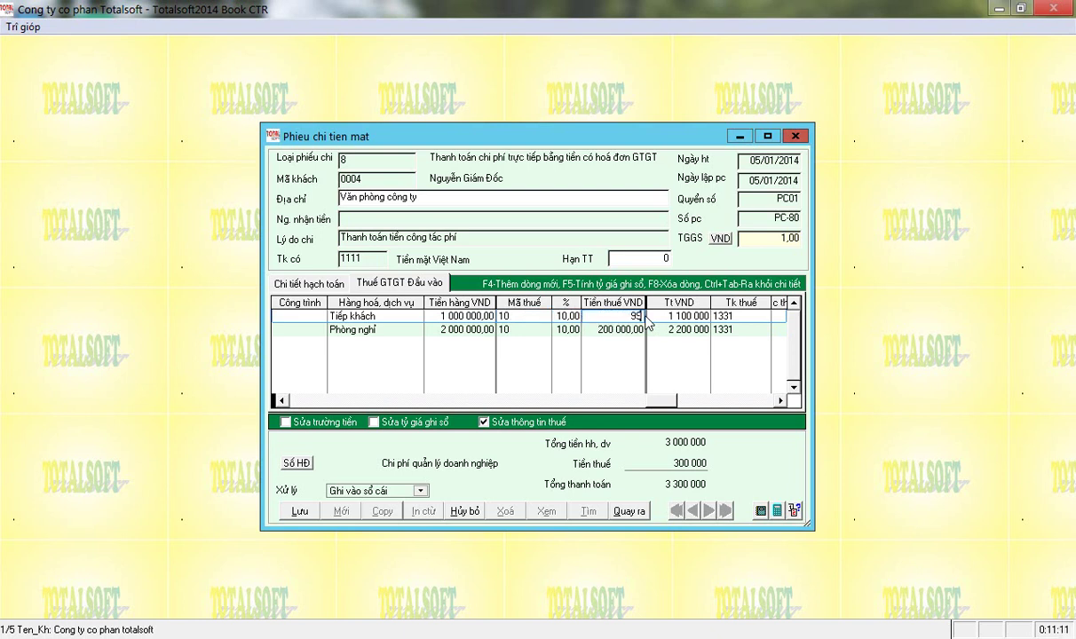
{"action": "type", "text": "5000"}
{"action": "key", "text": "Return"}
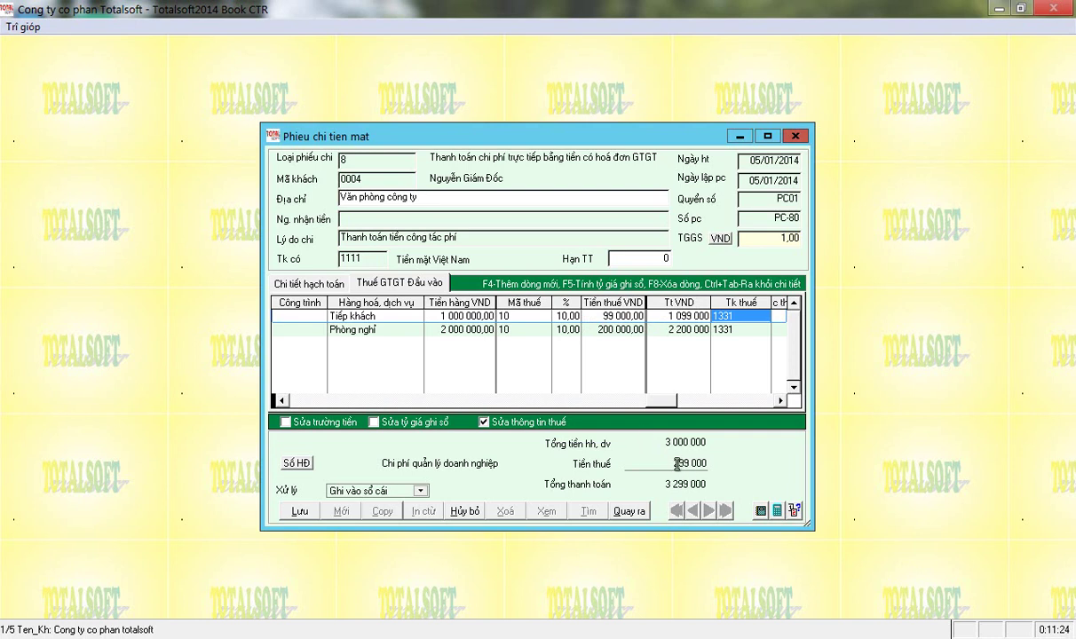
Dismiss the tax mismatch error and change the voucher's tax amount to 299 000.
{"action": "left_click", "coordinate": [306, 280]}
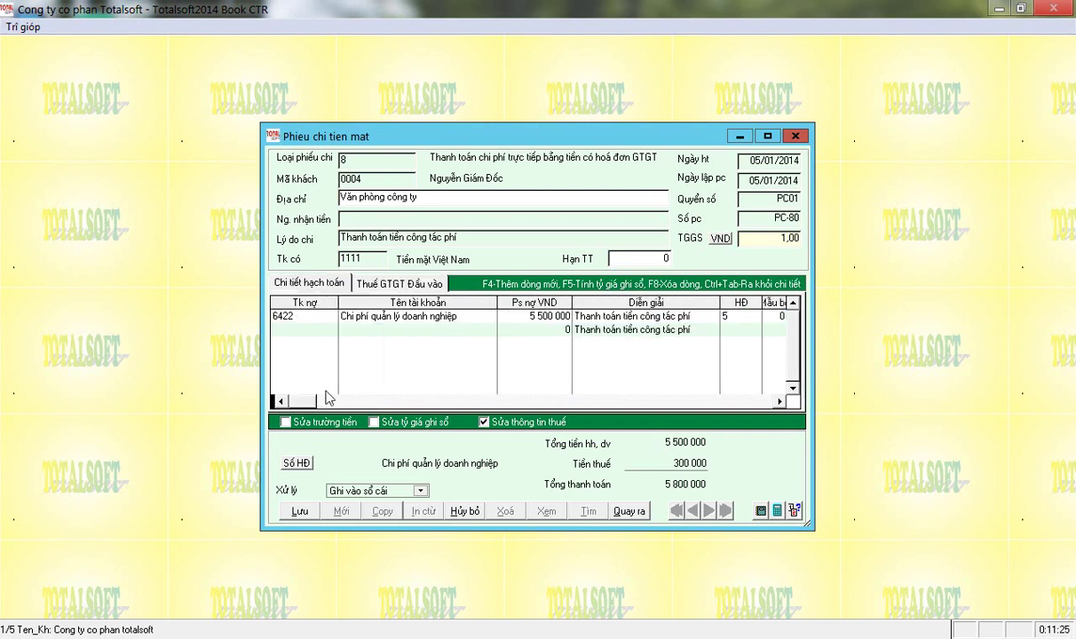
{"action": "left_click", "coordinate": [299, 512]}
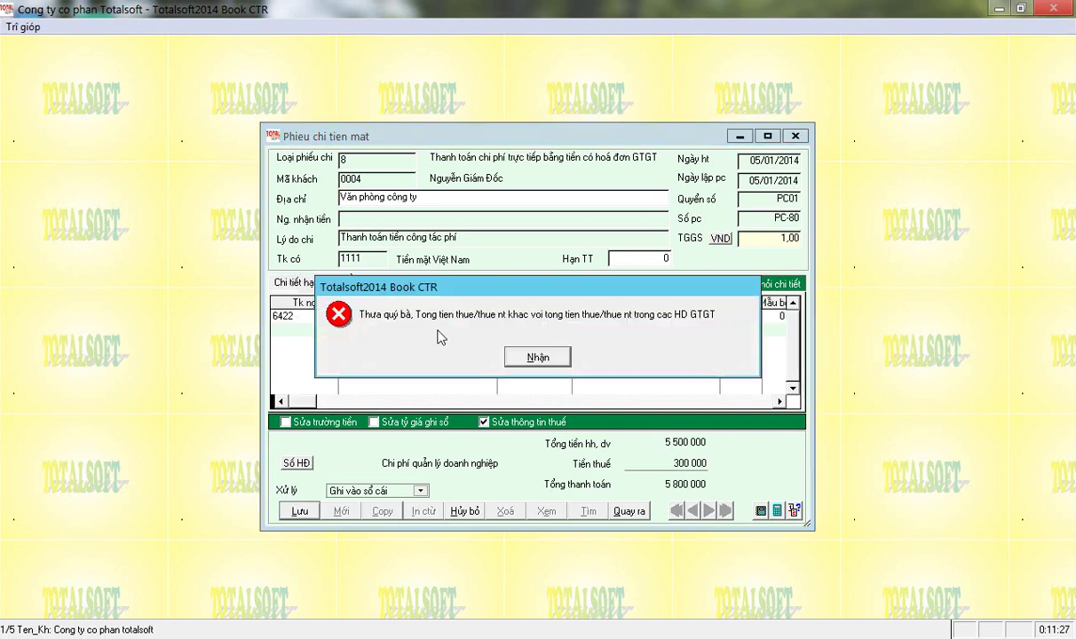
{"action": "left_click", "coordinate": [538, 357]}
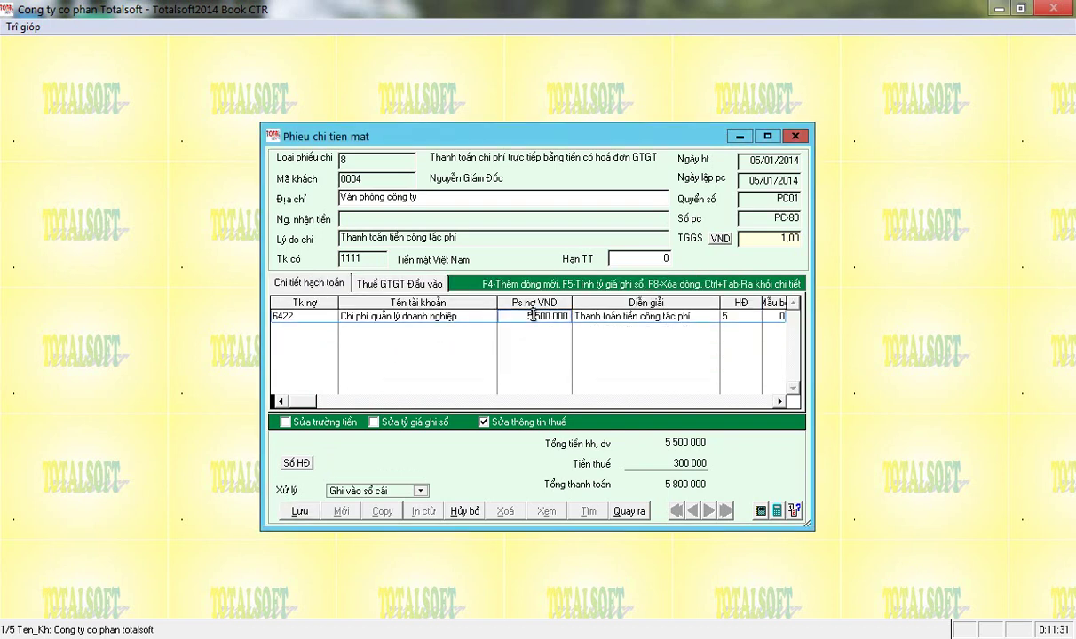
{"action": "key", "text": "Tab"}
{"action": "key", "text": "Tab"}
{"action": "key", "text": "Tab"}
{"action": "key", "text": "Tab"}
{"action": "key", "text": "Tab"}
{"action": "key", "text": "Tab"}
{"action": "key", "text": "Tab"}
{"action": "key", "text": "Tab"}
{"action": "key", "text": "Tab"}
{"action": "key", "text": "Tab"}
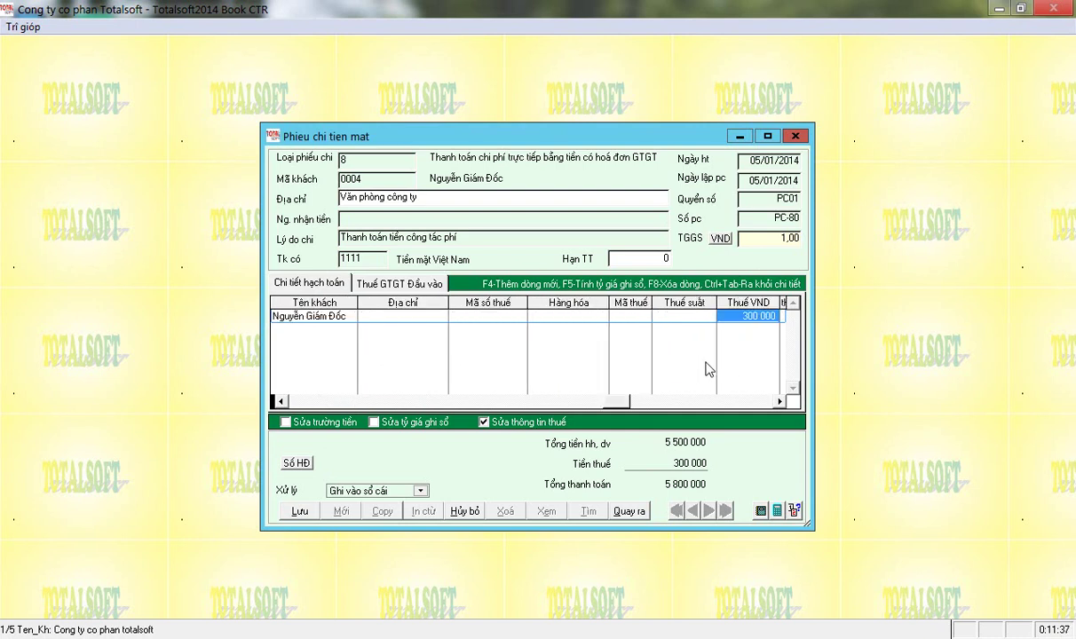
{"action": "left_click", "coordinate": [400, 288]}
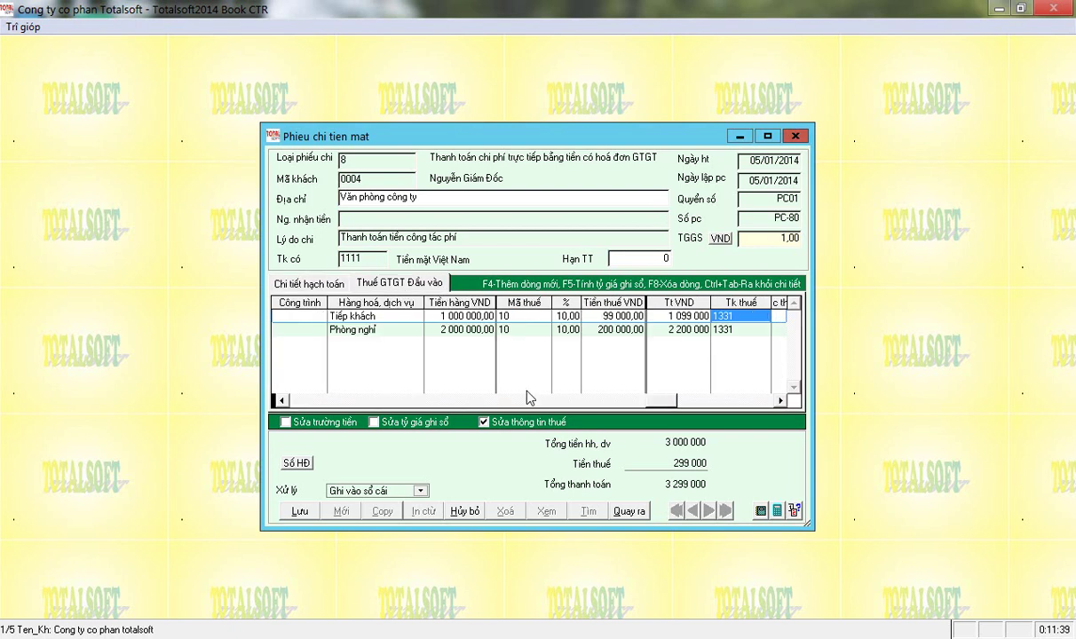
{"action": "left_click", "coordinate": [325, 284]}
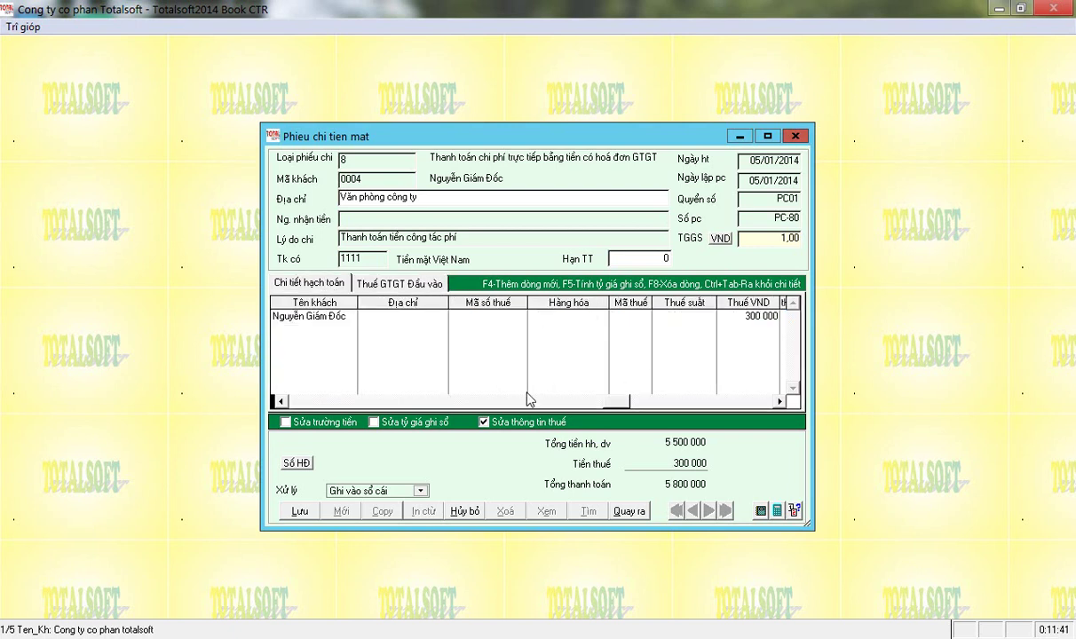
{"action": "left_click", "coordinate": [750, 316]}
{"action": "type", "text": "295"}
{"action": "key", "text": "BackSpace"}
{"action": "type", "text": "9"}
{"action": "key", "text": "Return"}
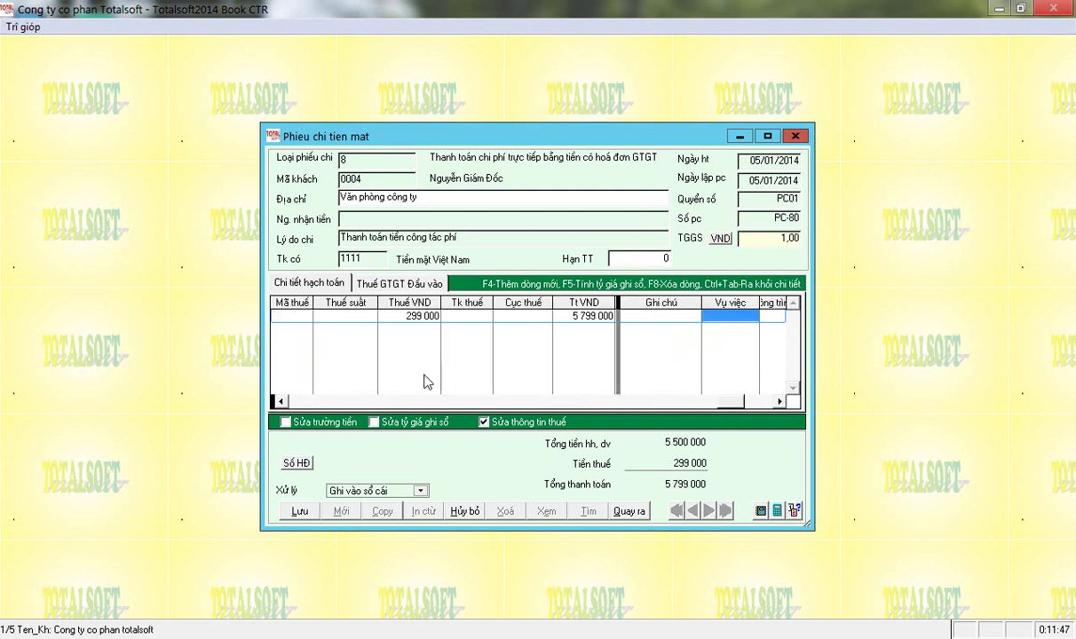
Save voucher PC-80, recheck the VAT invoice lines, and open the print settings.
{"action": "left_click", "coordinate": [300, 509]}
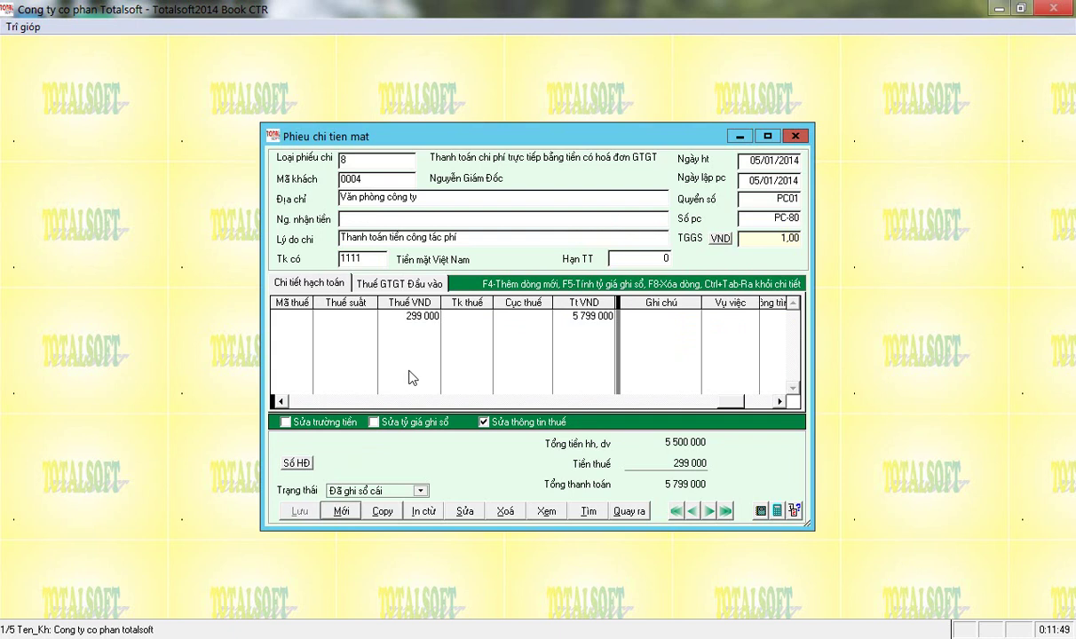
{"action": "left_click", "coordinate": [383, 279]}
{"action": "left_click", "coordinate": [341, 284]}
{"action": "left_click", "coordinate": [423, 512]}
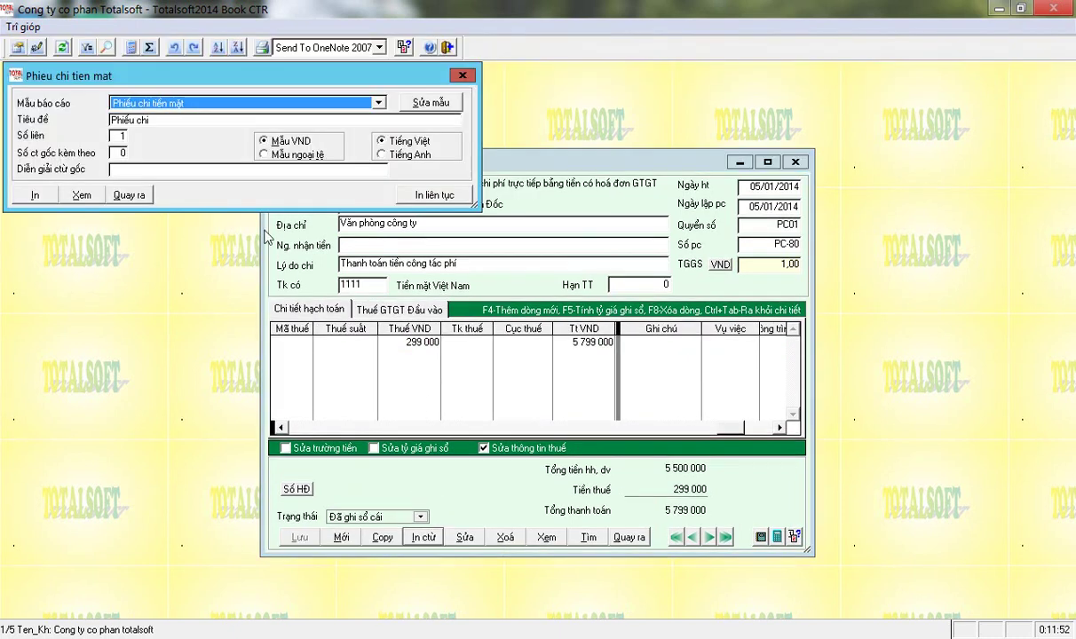
Preview payment slip PC-80 for 5 799 000 VND, then close the preview.
{"action": "left_click", "coordinate": [82, 196]}
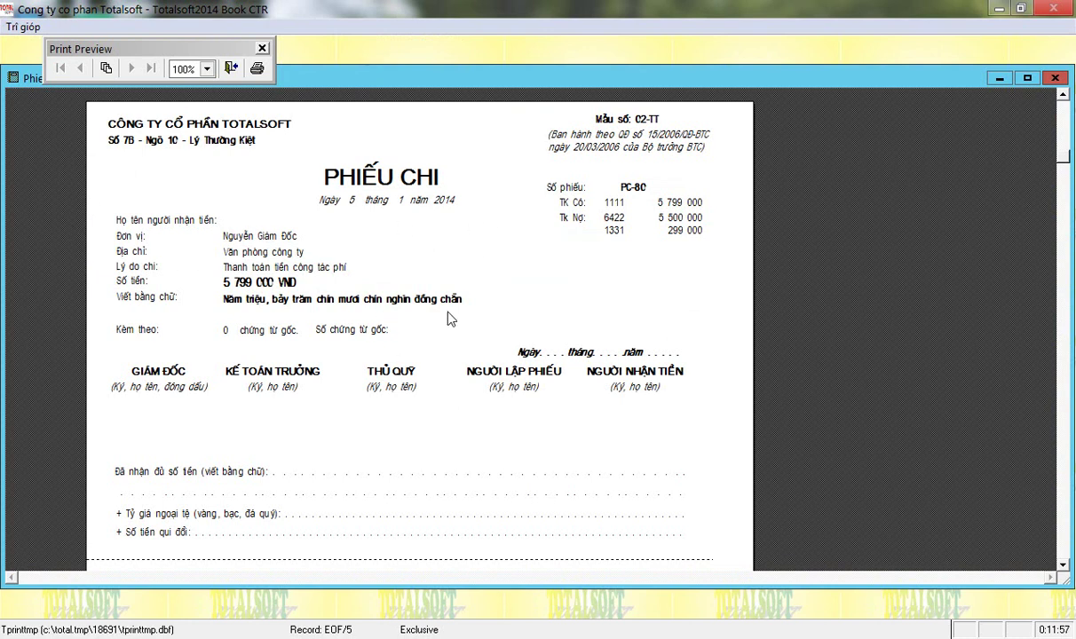
{"action": "key", "text": "Escape"}
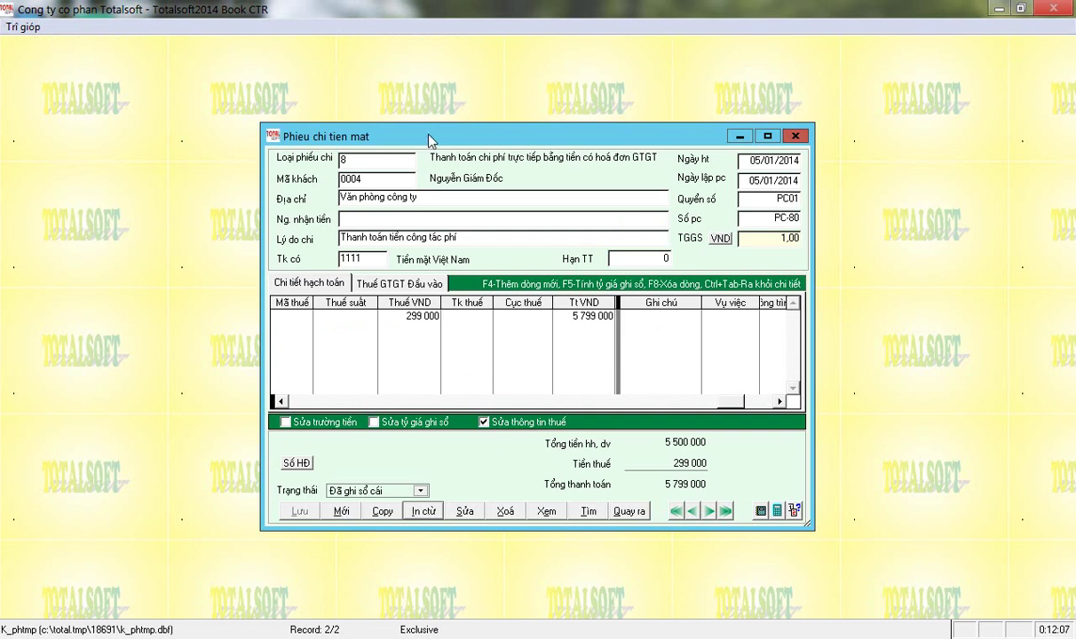
Start a new cash voucher and begin adding a customer from the customer list.
{"action": "left_click", "coordinate": [339, 512]}
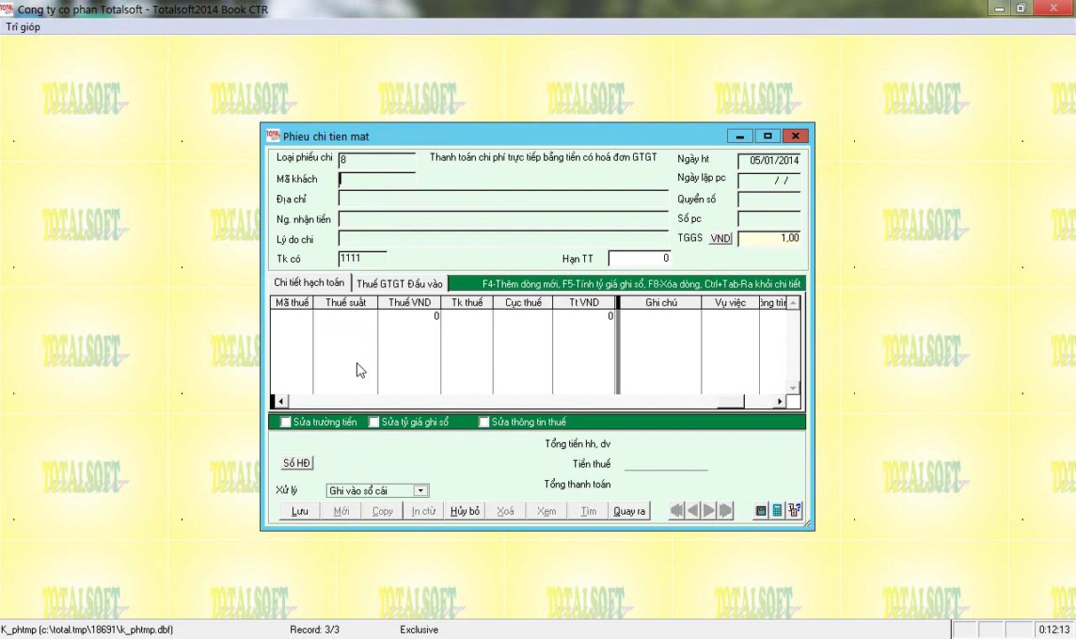
{"action": "key", "text": "Return"}
{"action": "key", "text": "Down"}
{"action": "key", "text": "Down"}
{"action": "key", "text": "Down"}
{"action": "key", "text": "Down"}
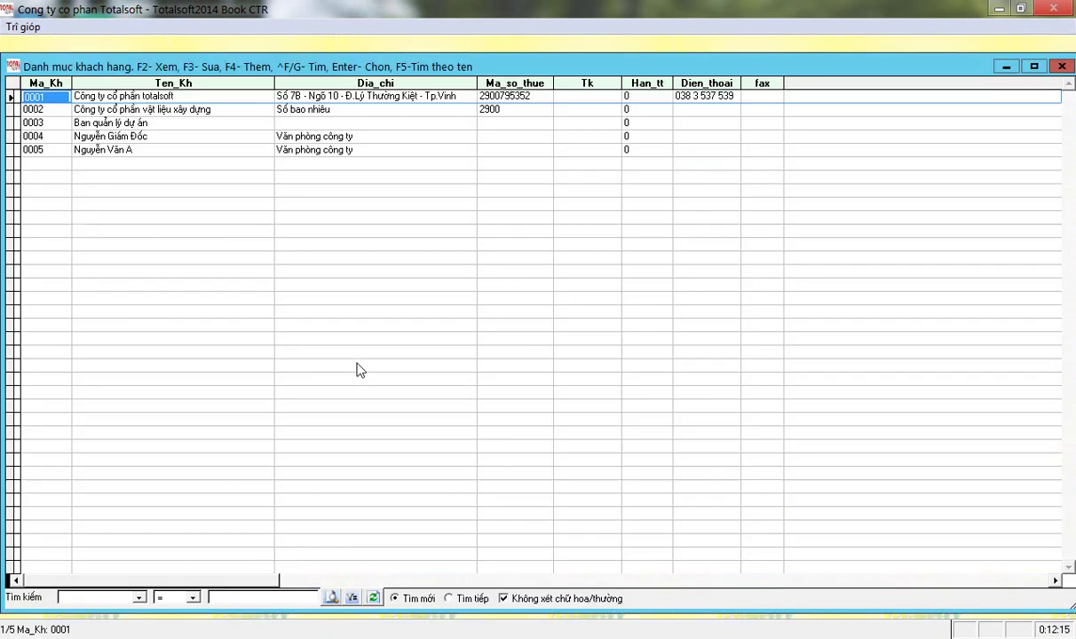
{"action": "key", "text": "Return"}
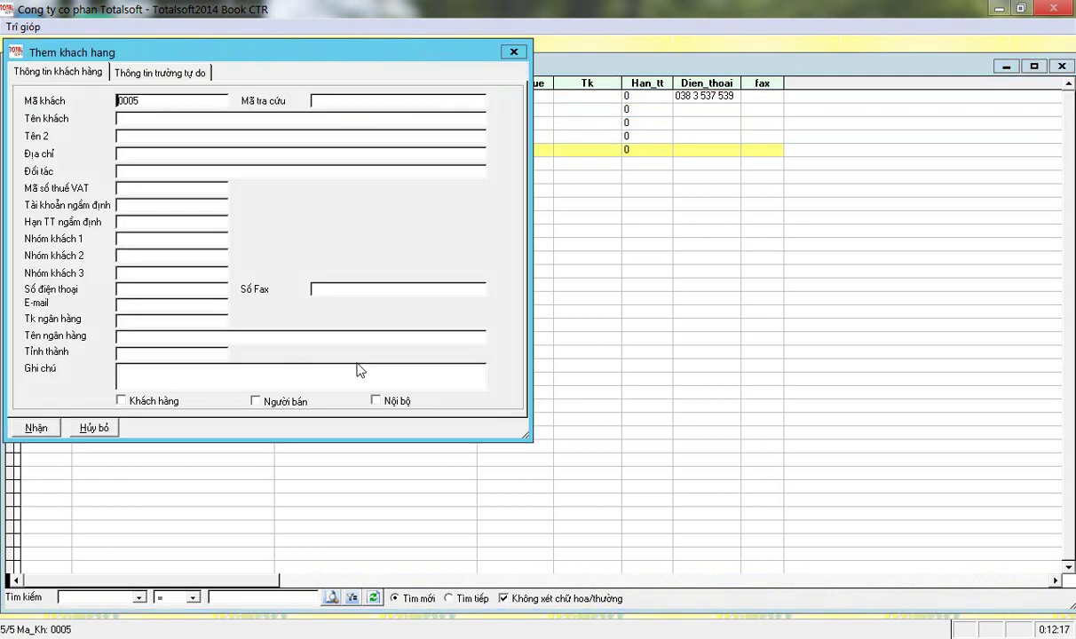
Create customer Công ty cho thuê máy with its address and tax code, and select it.
{"action": "key", "text": "BackSpace"}
{"action": "key", "text": "Return"}
{"action": "key", "text": "Return"}
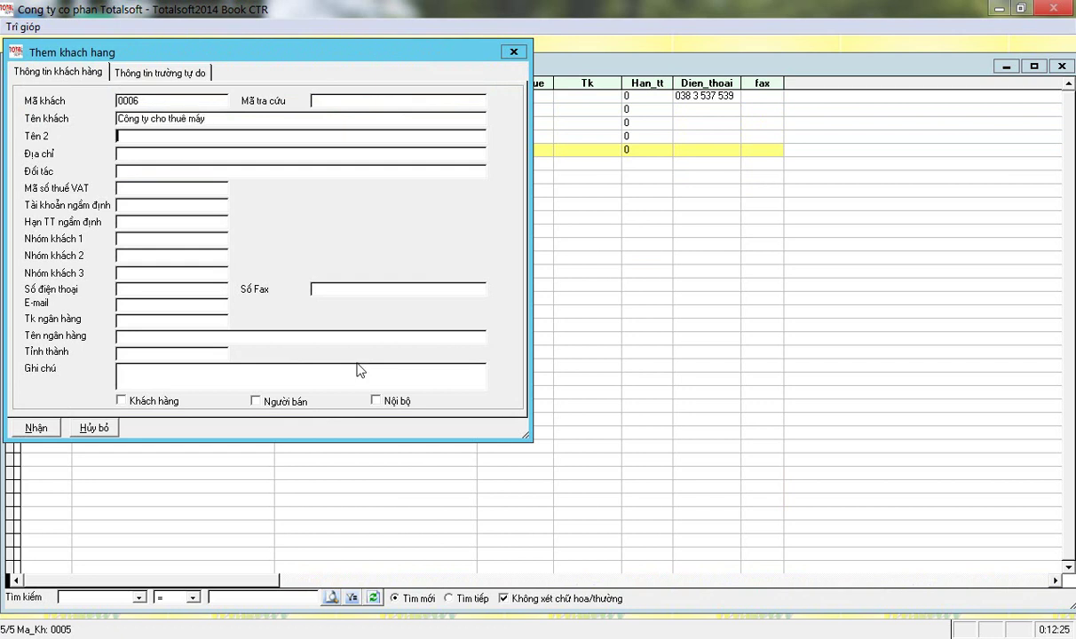
{"action": "key", "text": "Return"}
{"action": "key", "text": "Return"}
{"action": "key", "text": "Return"}
{"action": "key", "text": "Return"}
{"action": "key", "text": "Return"}
{"action": "key", "text": "Return"}
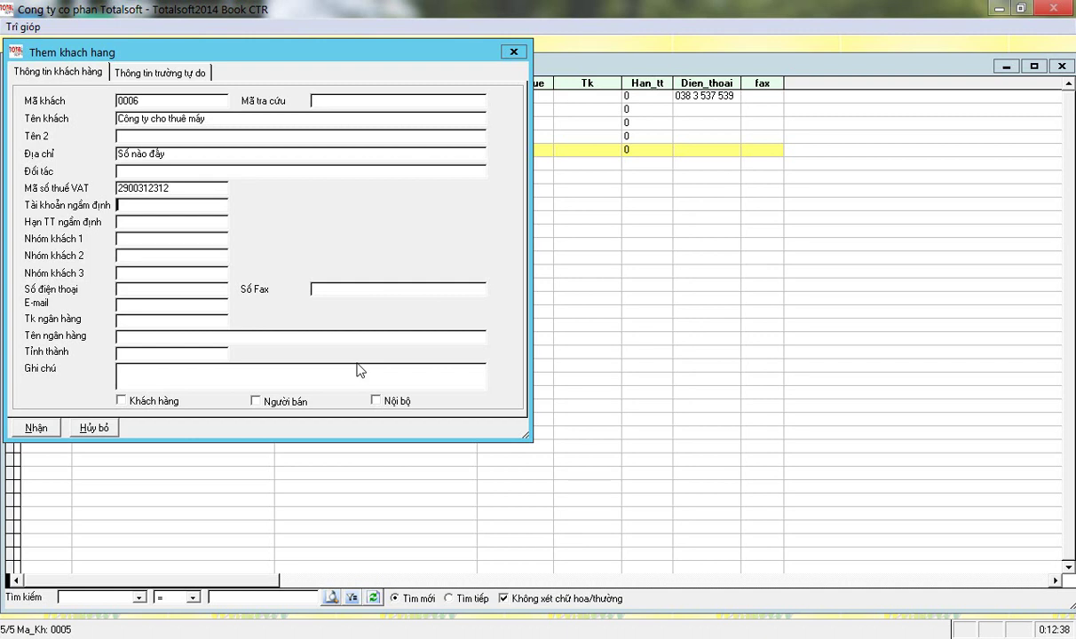
{"action": "left_click", "coordinate": [35, 427]}
{"action": "key", "text": "Return"}
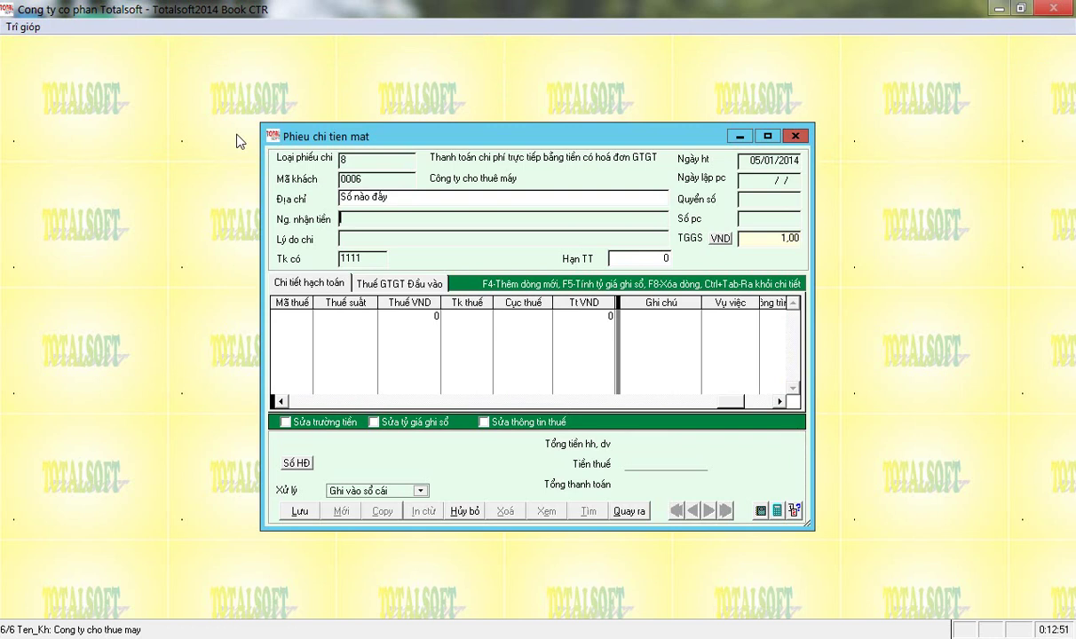
Enter the payee's name, reason 'Thanh tiền thuê ca máy', credit account 1111 and date 06/01/2014.
{"action": "key", "text": "Return"}
{"action": "type", "text": "Thanh to"}
{"action": "key", "text": "BackSpace"}
{"action": "type", "text": "ieenf thuees"}
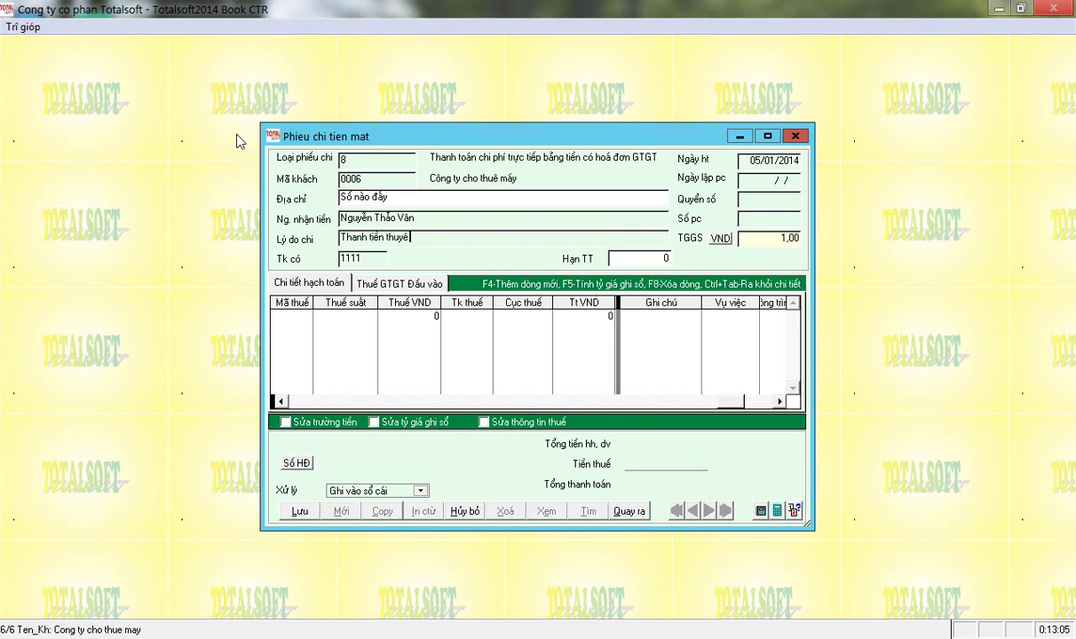
{"action": "type", "text": " ca mays"}
{"action": "key", "text": "Return"}
{"action": "key", "text": "Return"}
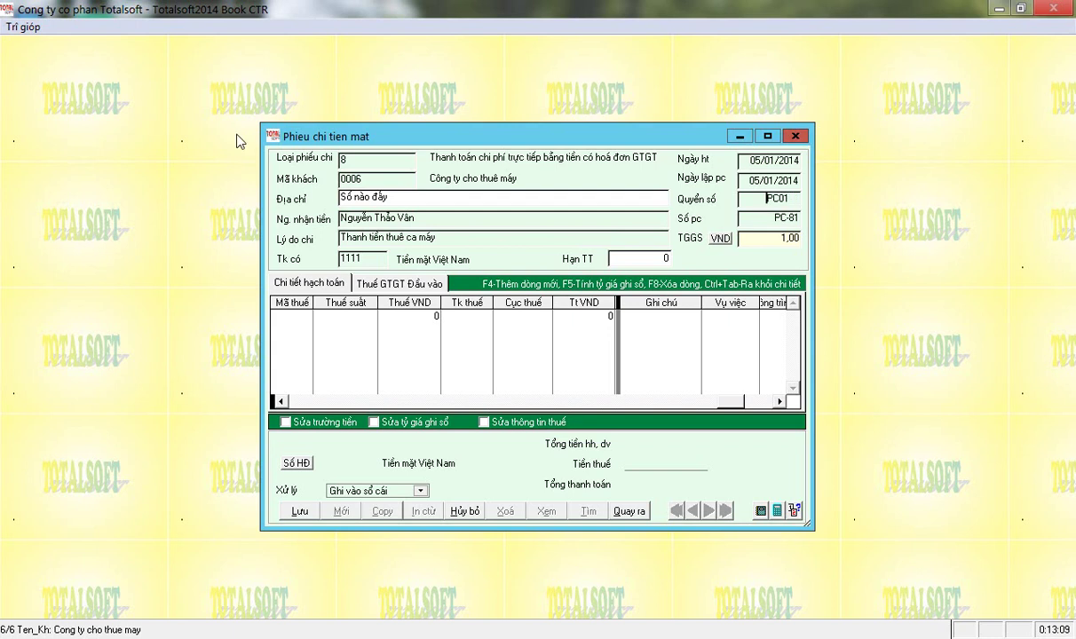
{"action": "type", "text": "06"}
{"action": "key", "text": "Return"}
{"action": "key", "text": "Return"}
{"action": "key", "text": "Return"}
{"action": "key", "text": "Return"}
{"action": "key", "text": "Return"}
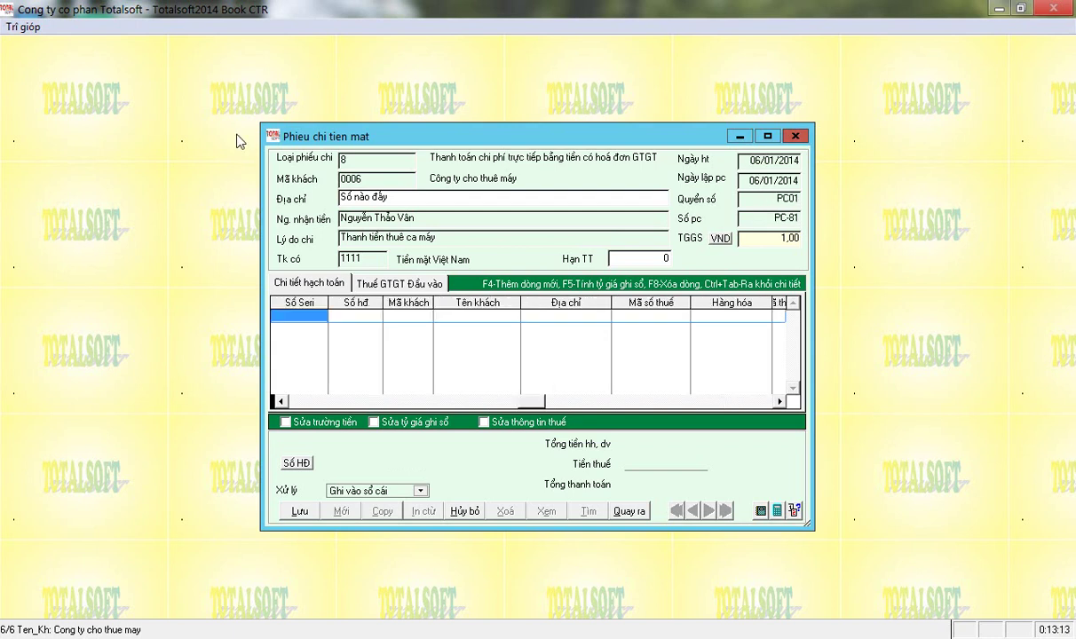
Add a posting line debiting 1541 for 14 000 000 with HĐ 5.
{"action": "left_click", "coordinate": [293, 401]}
{"action": "left_click", "coordinate": [300, 282]}
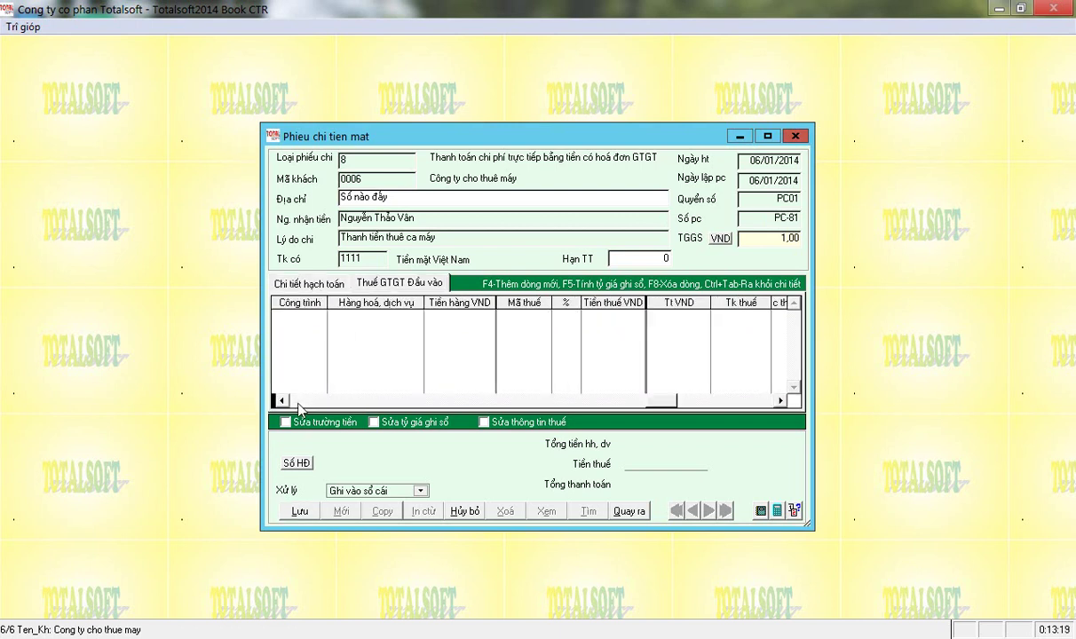
{"action": "left_click", "coordinate": [292, 281]}
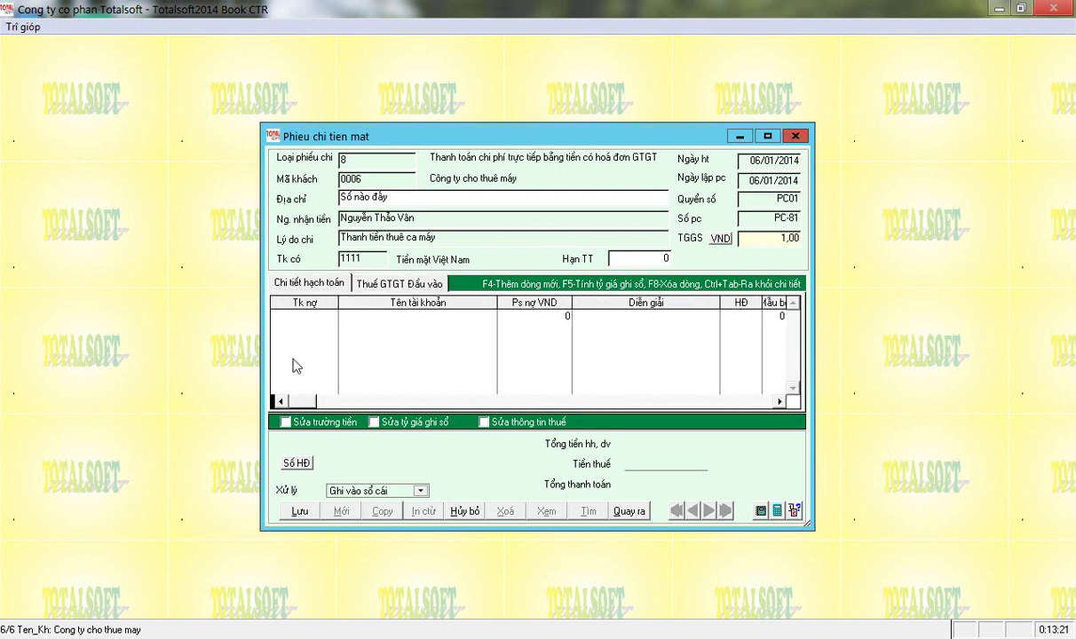
{"action": "left_click", "coordinate": [291, 335]}
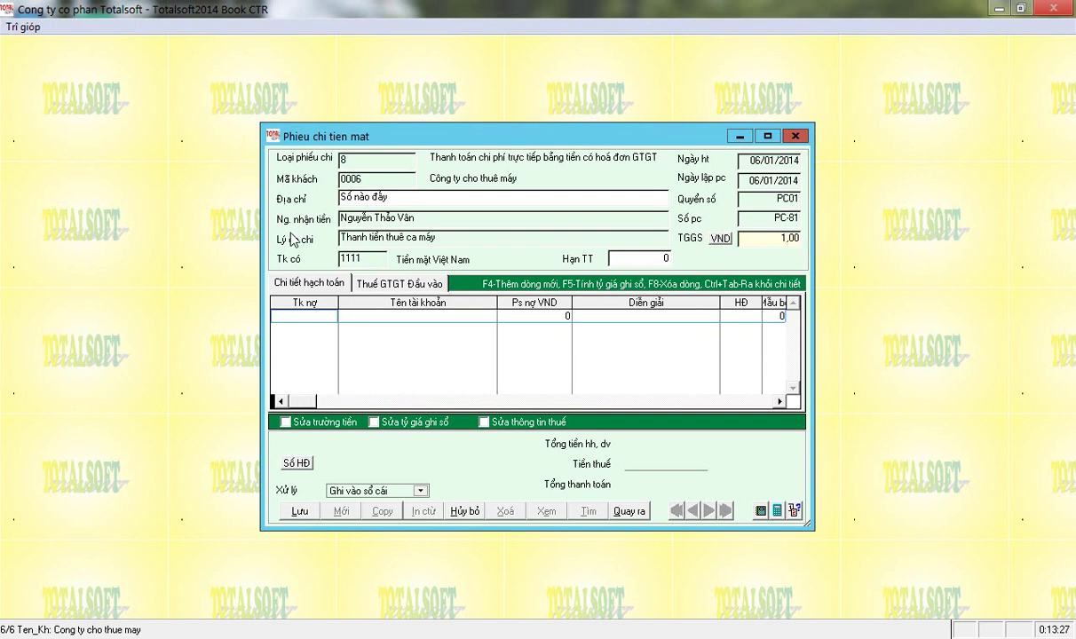
{"action": "type", "text": "1541"}
{"action": "key", "text": "Return"}
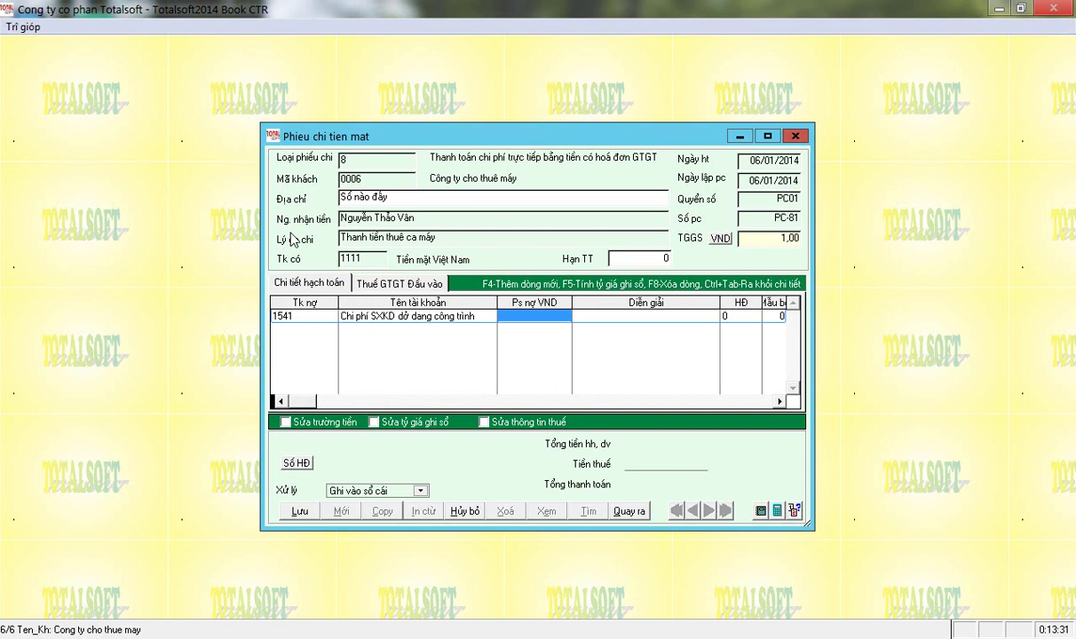
{"action": "type", "text": "14 000 00"}
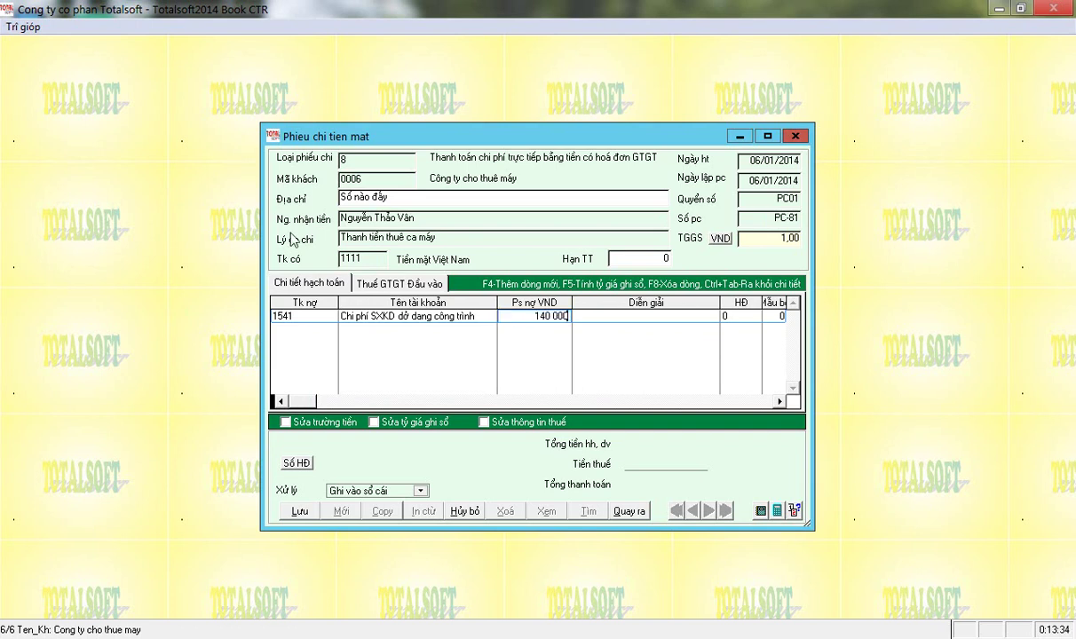
{"action": "type", "text": "0"}
{"action": "key", "text": "Return"}
{"action": "key", "text": "Return"}
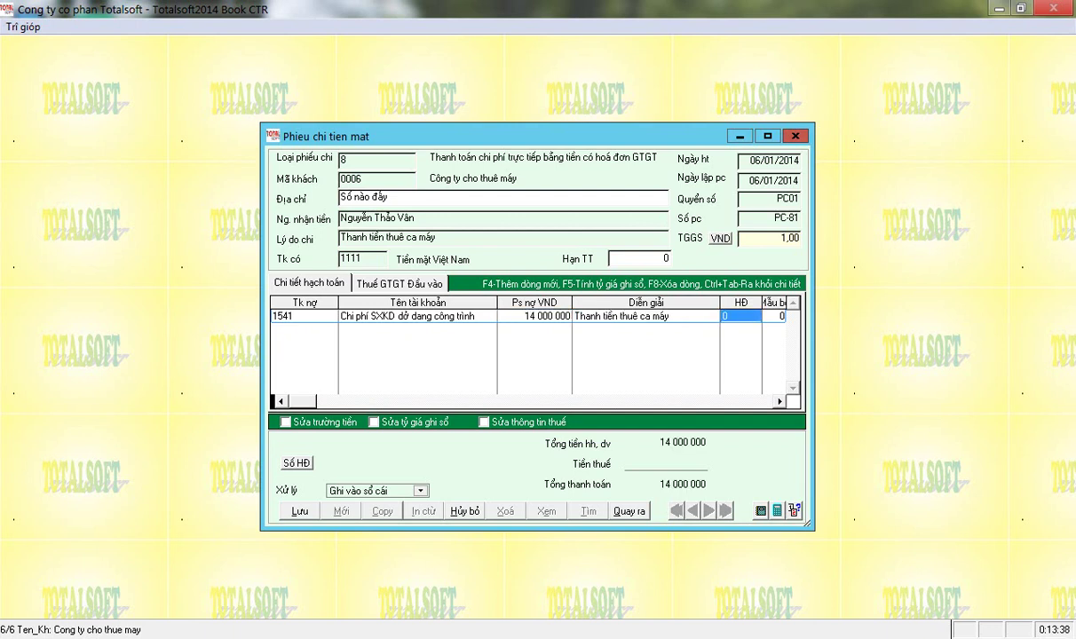
{"action": "type", "text": "5"}
{"action": "key", "text": "Return"}
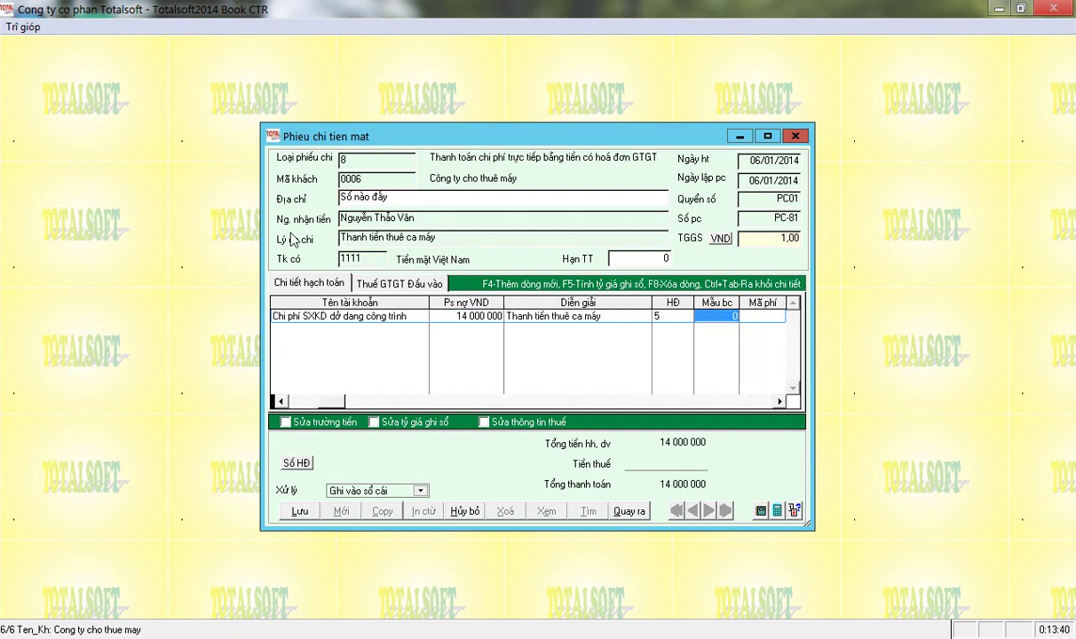
{"action": "key", "text": "Return"}
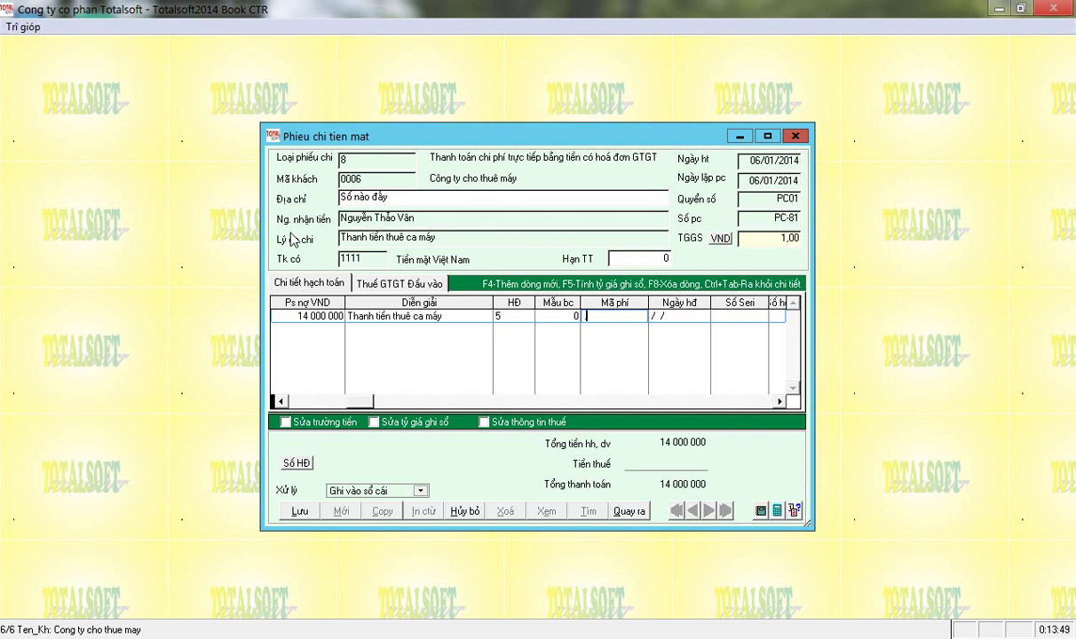
Assign cost code 623, VAT 1 400 000 and project CTR02 to the line.
{"action": "key", "text": "Return"}
{"action": "key", "text": "Down"}
{"action": "key", "text": "Down"}
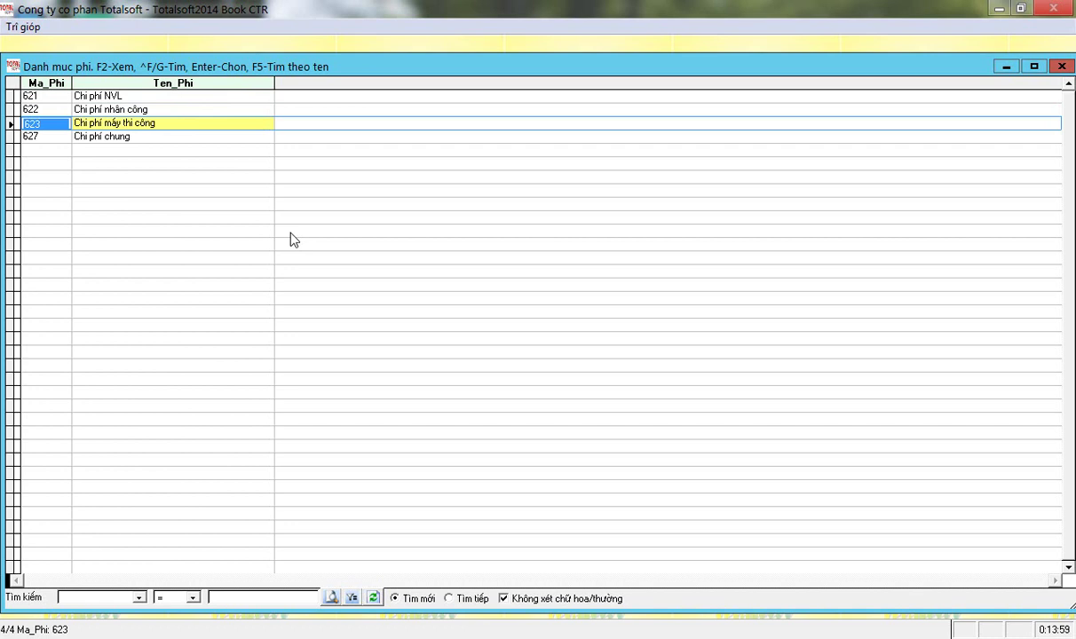
{"action": "key", "text": "Return"}
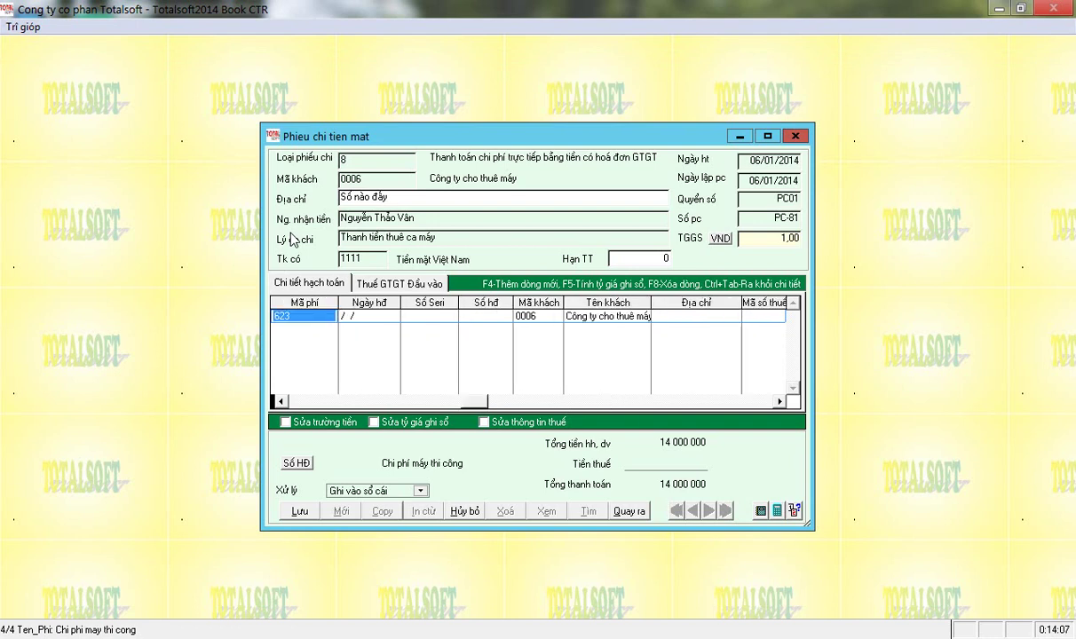
{"action": "key", "text": "Return"}
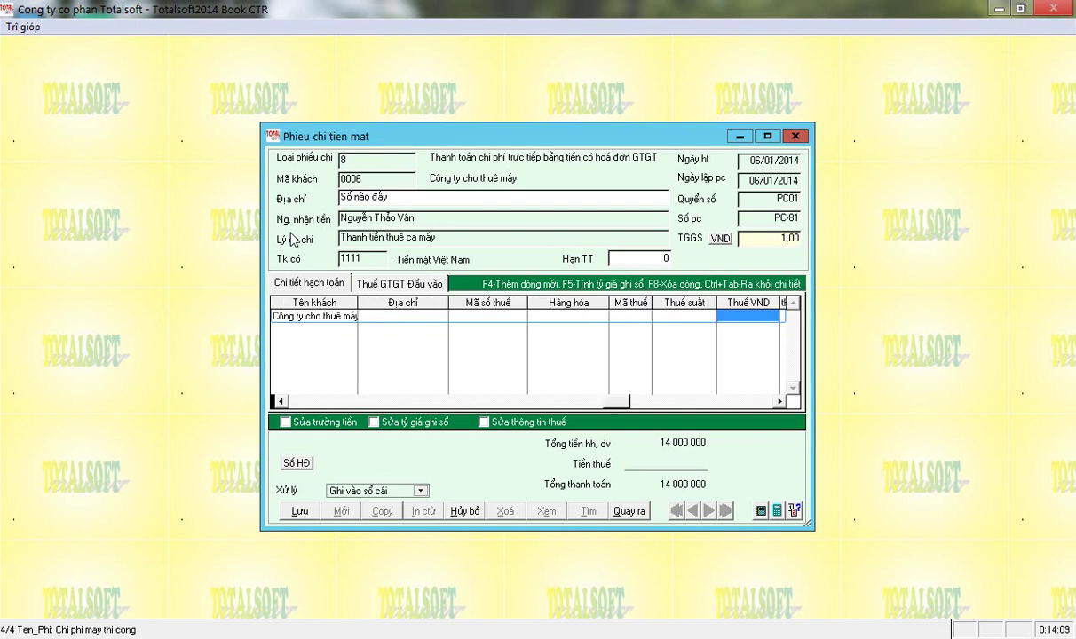
{"action": "type", "text": "140000"}
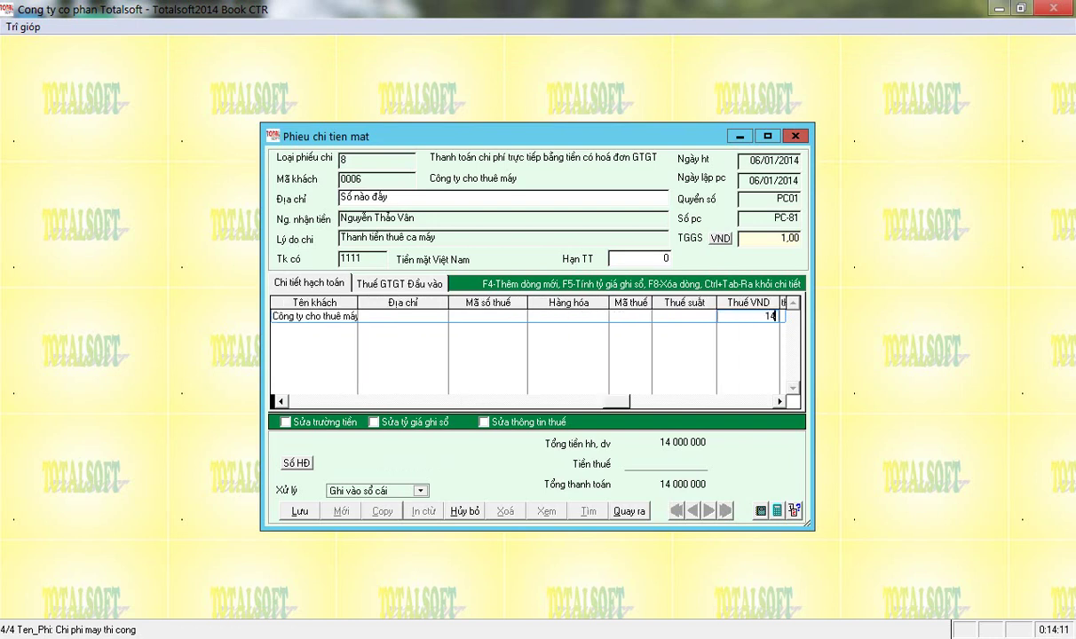
{"action": "key", "text": "Return"}
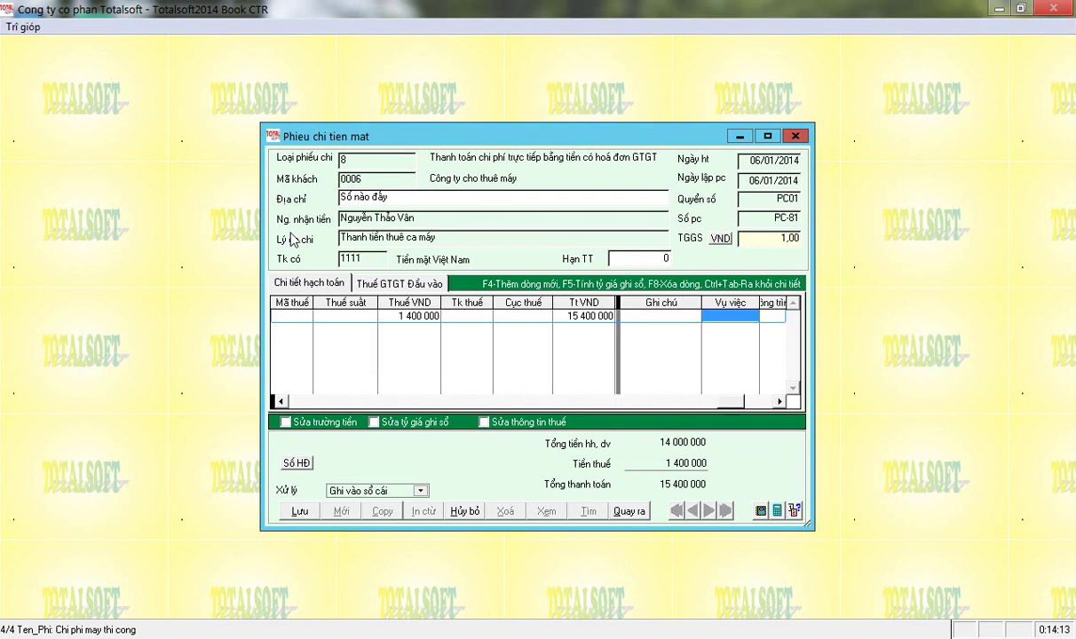
{"action": "key", "text": "Return"}
{"action": "key", "text": "Return"}
{"action": "key", "text": "Down"}
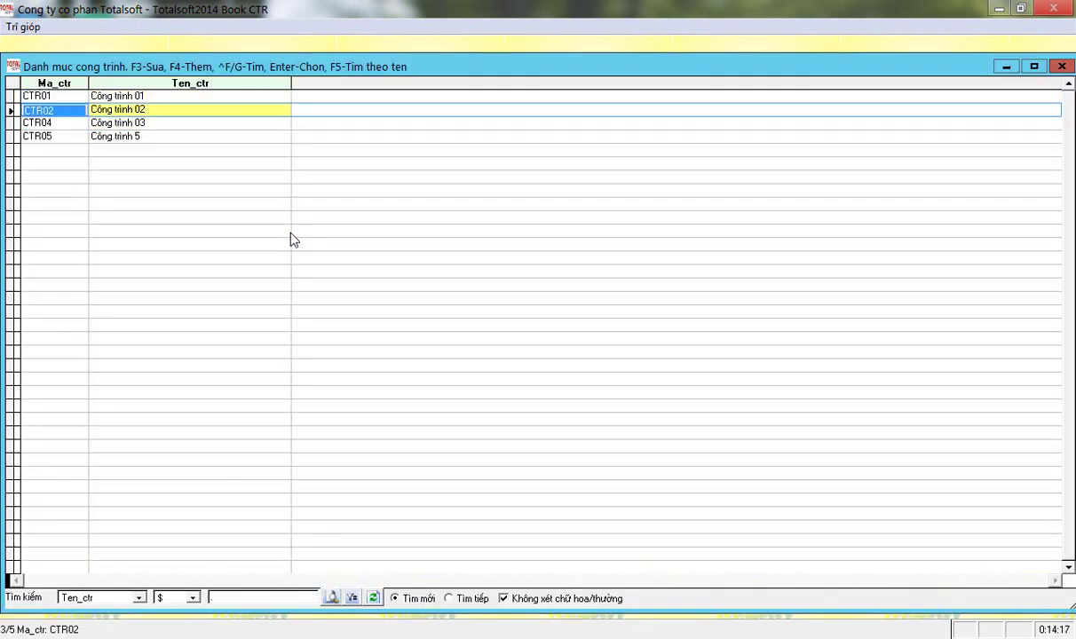
{"action": "key", "text": "Return"}
{"action": "key", "text": "Return"}
{"action": "key", "text": "k"}
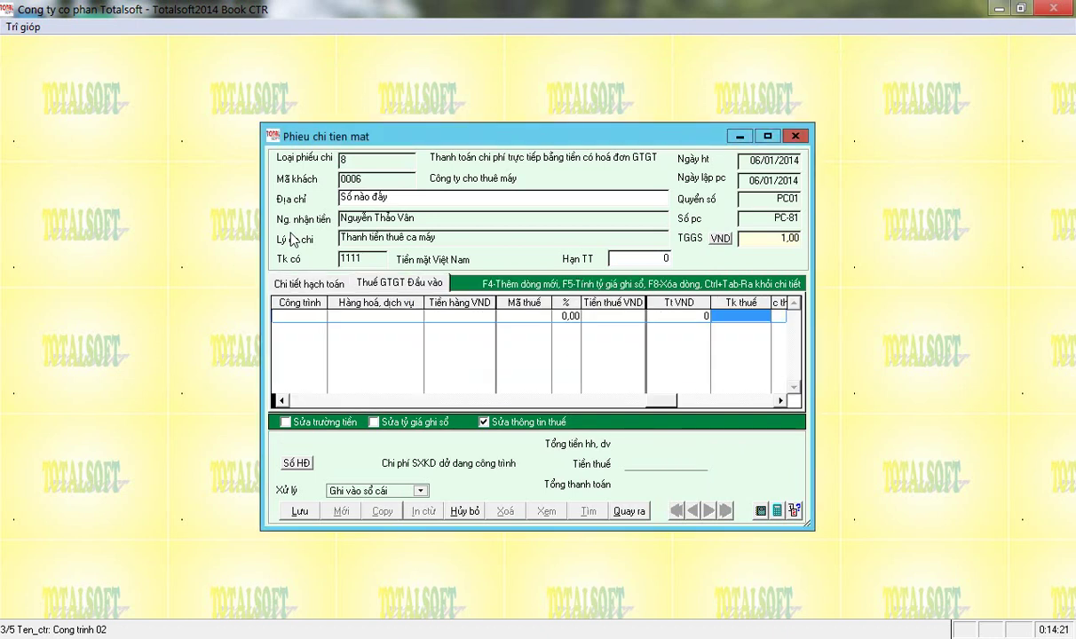
Fill the VAT invoice with symbol 01GT, number 12312, date 05/01/2014, the new supplier and project CTR02.
{"action": "left_click", "coordinate": [302, 399]}
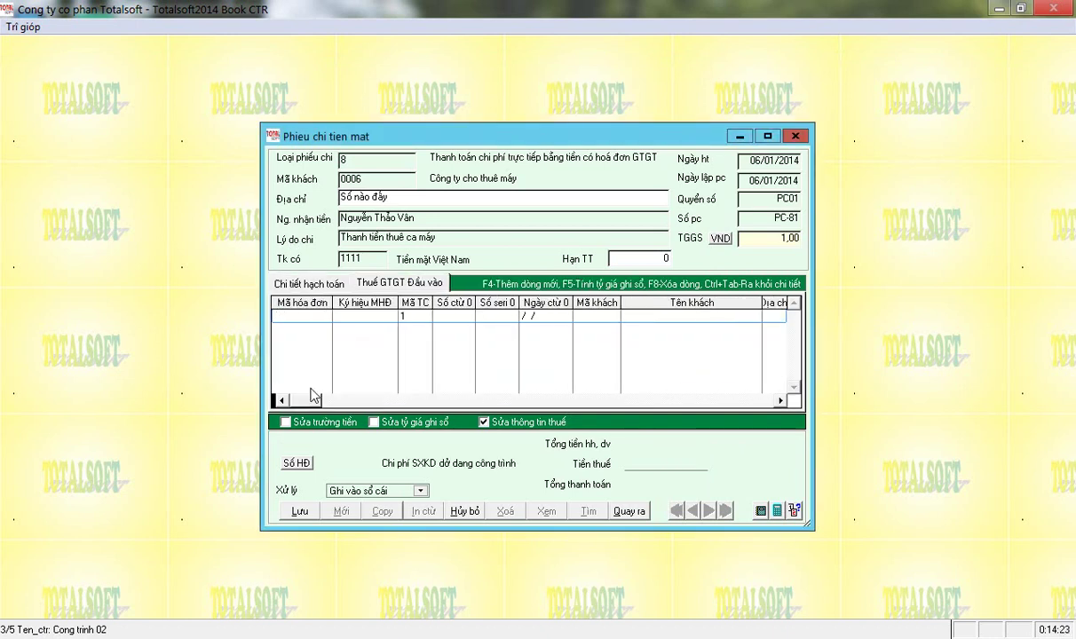
{"action": "left_click", "coordinate": [338, 316]}
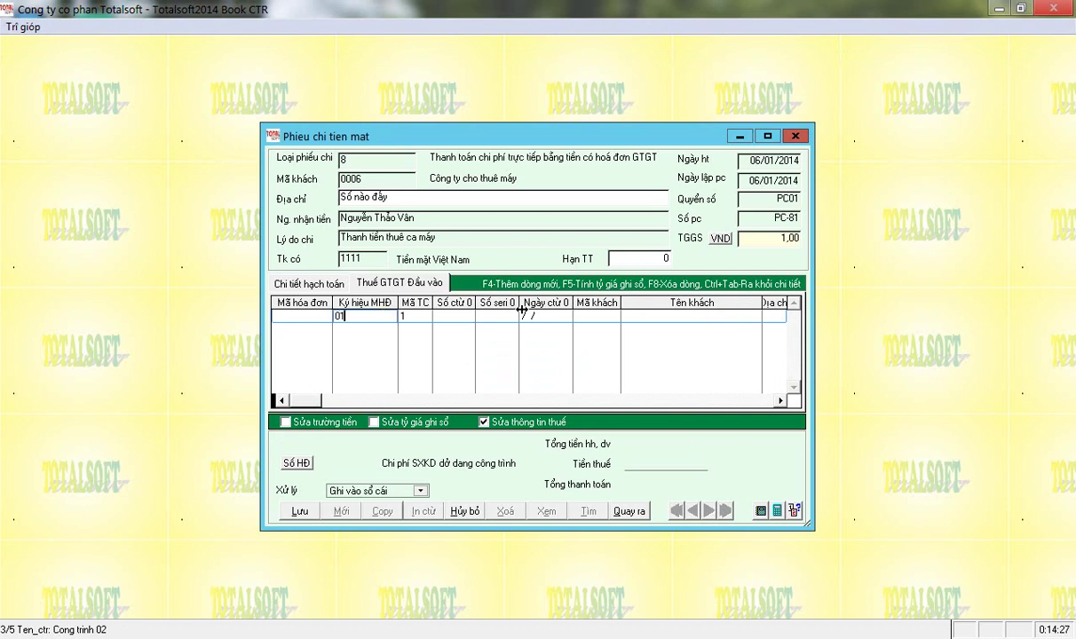
{"action": "type", "text": "01GTKT2/002"}
{"action": "key", "text": "Return"}
{"action": "key", "text": "Return"}
{"action": "type", "text": "12312"}
{"action": "key", "text": "Return"}
{"action": "type", "text": "12"}
{"action": "key", "text": "Return"}
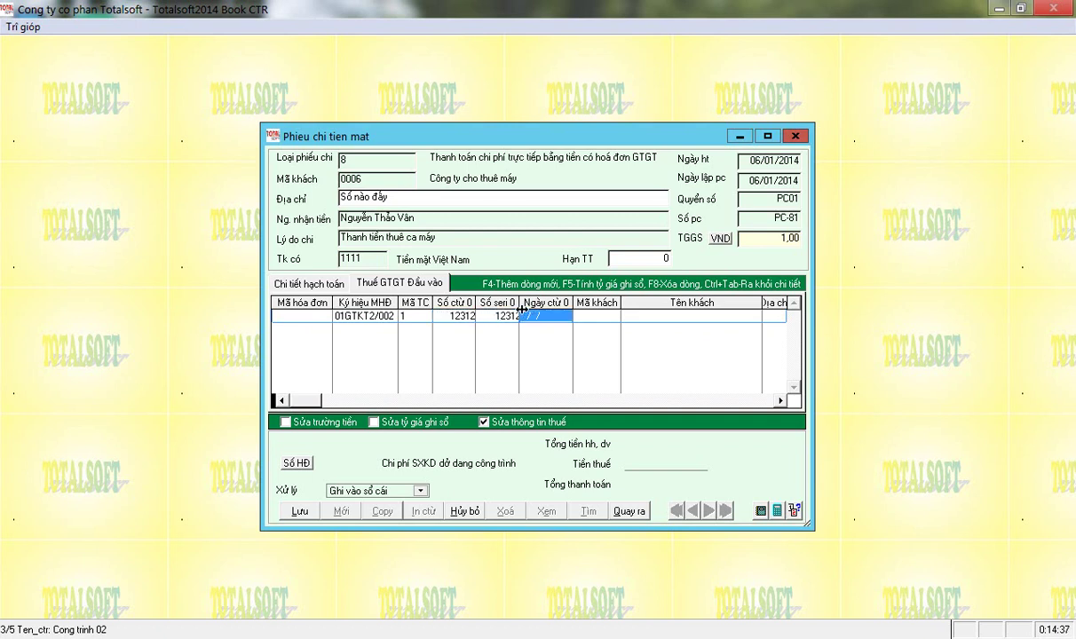
{"action": "type", "text": "05/01/2014"}
{"action": "key", "text": "Return"}
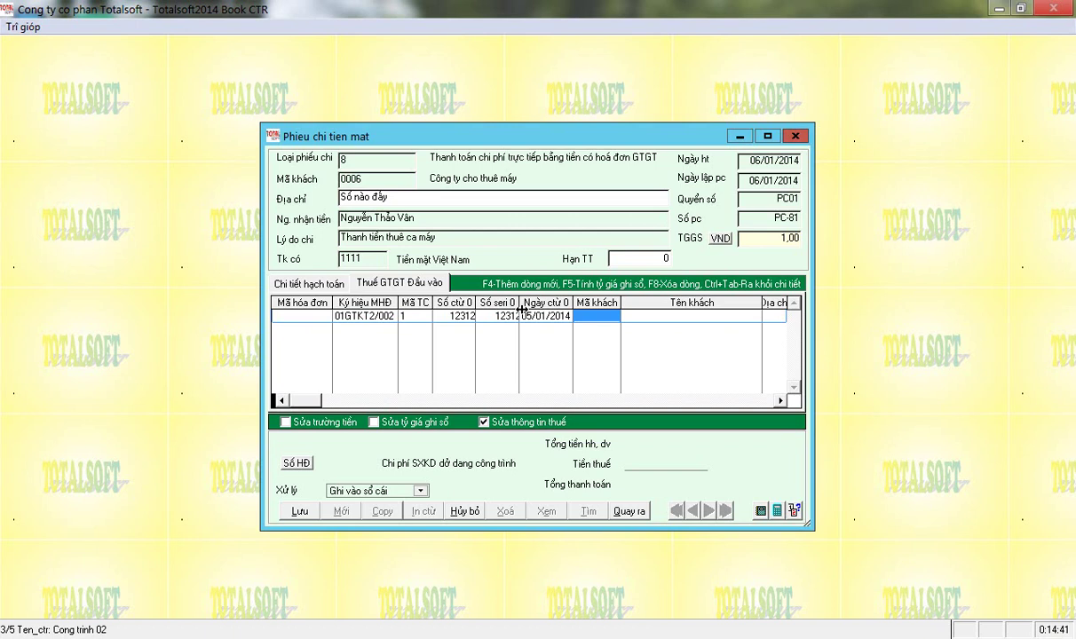
{"action": "type", "text": "0006"}
{"action": "key", "text": "Return"}
{"action": "key", "text": "Return"}
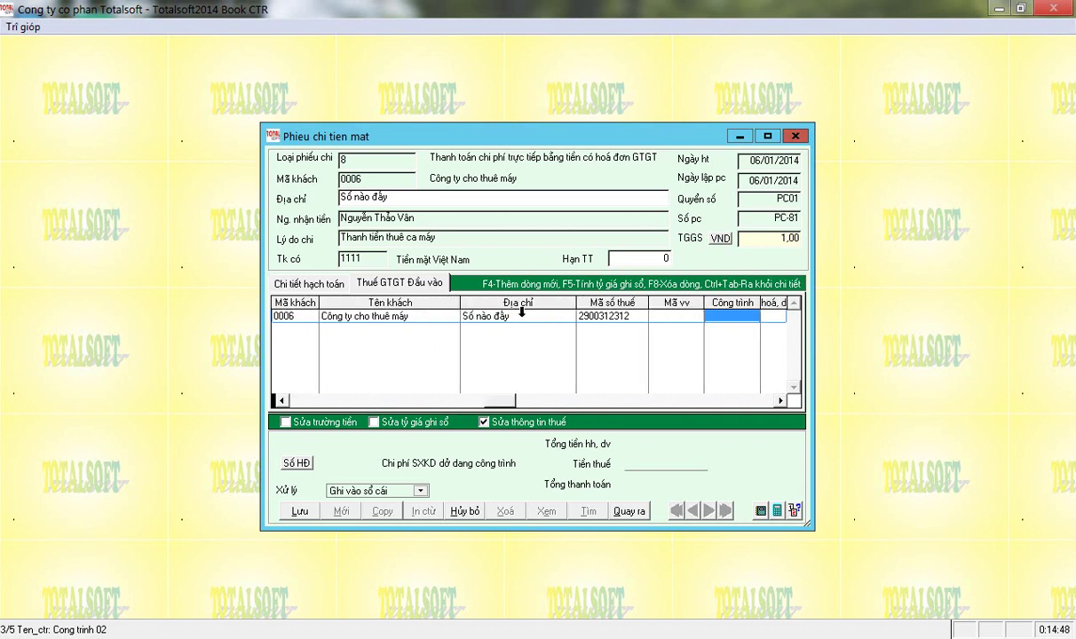
{"action": "key", "text": "Return"}
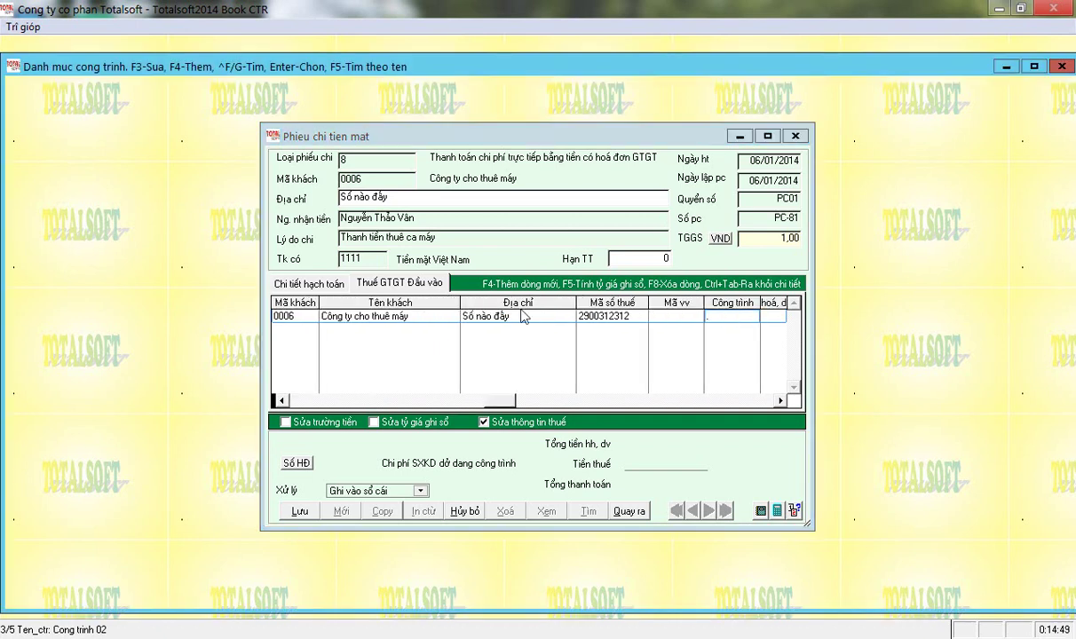
{"action": "key", "text": "Down"}
{"action": "key", "text": "Down"}
{"action": "key", "text": "Return"}
{"action": "key", "text": "Return"}
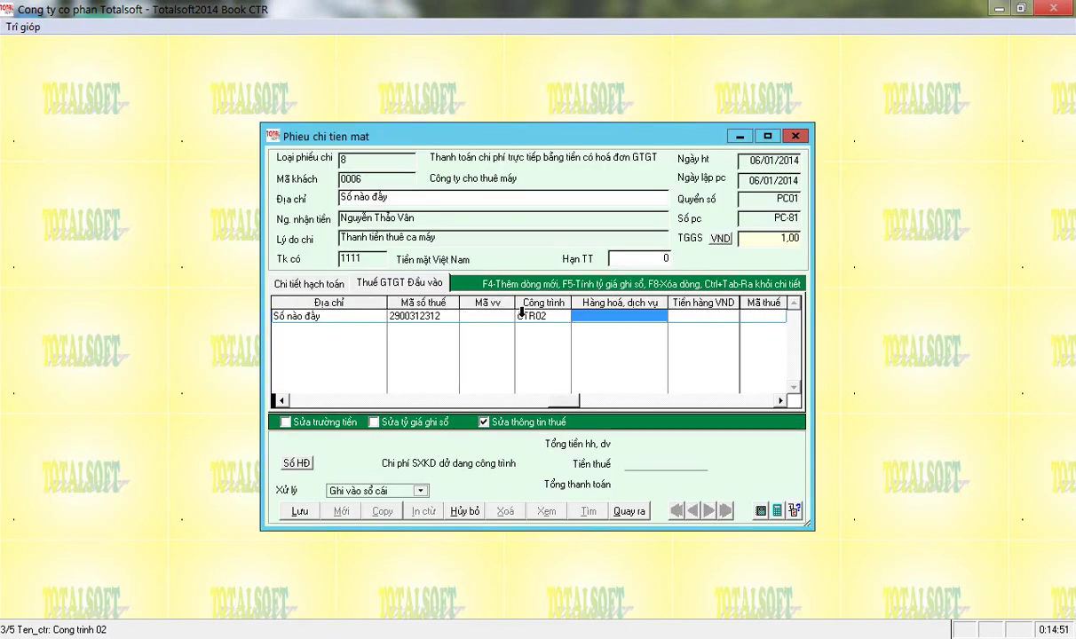
Enter Thuê máy at 14 000 000 with VAT code 10, then save and close the voucher.
{"action": "type", "text": "Th"}
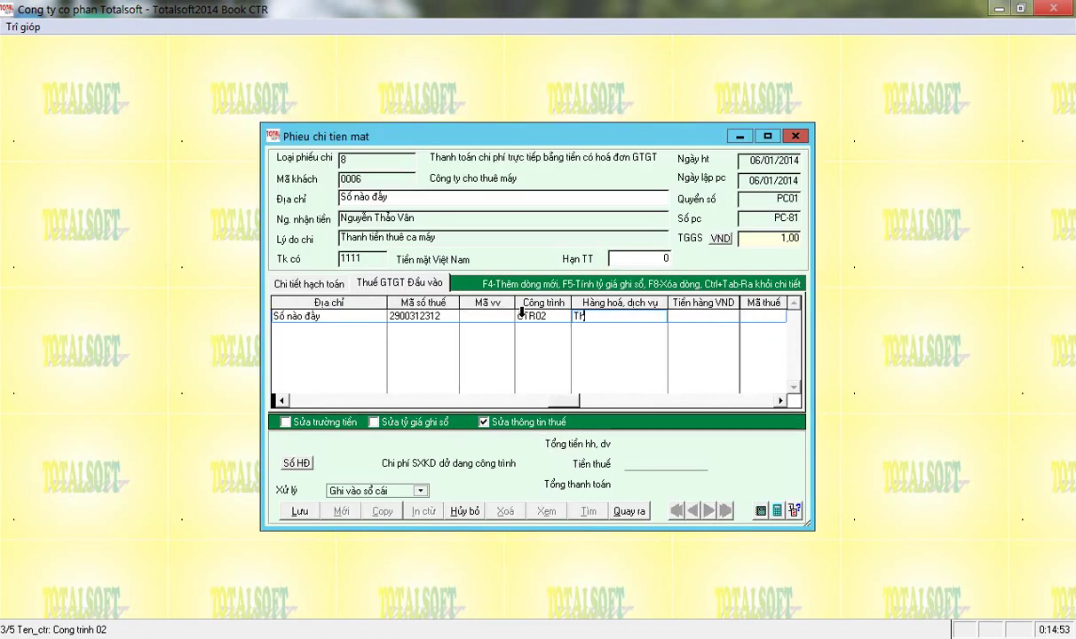
{"action": "type", "text": "uê mays"}
{"action": "key", "text": "Return"}
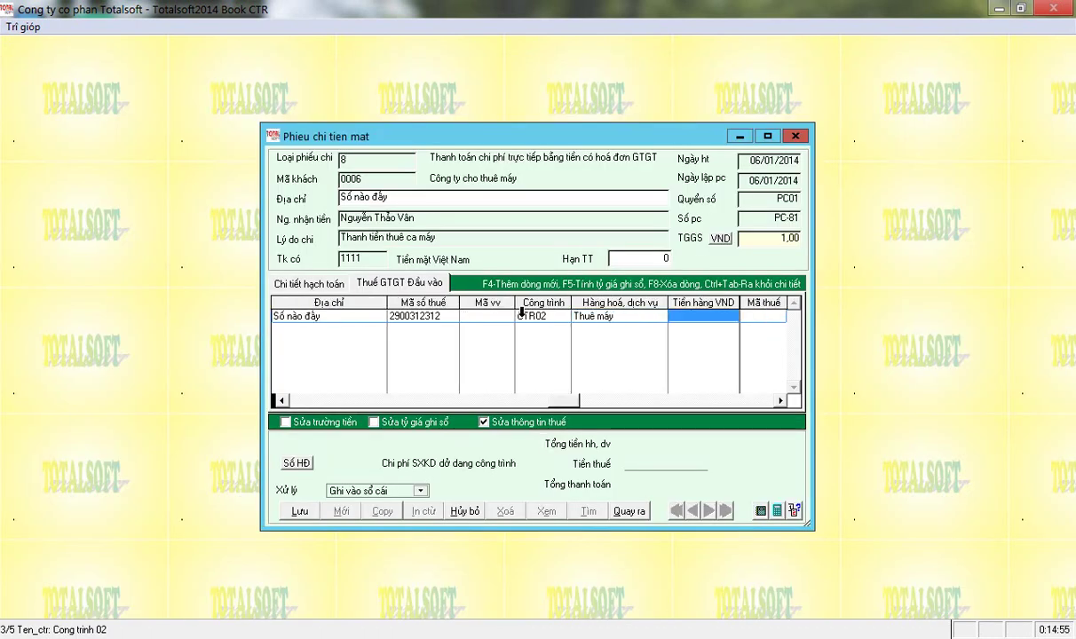
{"action": "type", "text": "14000000"}
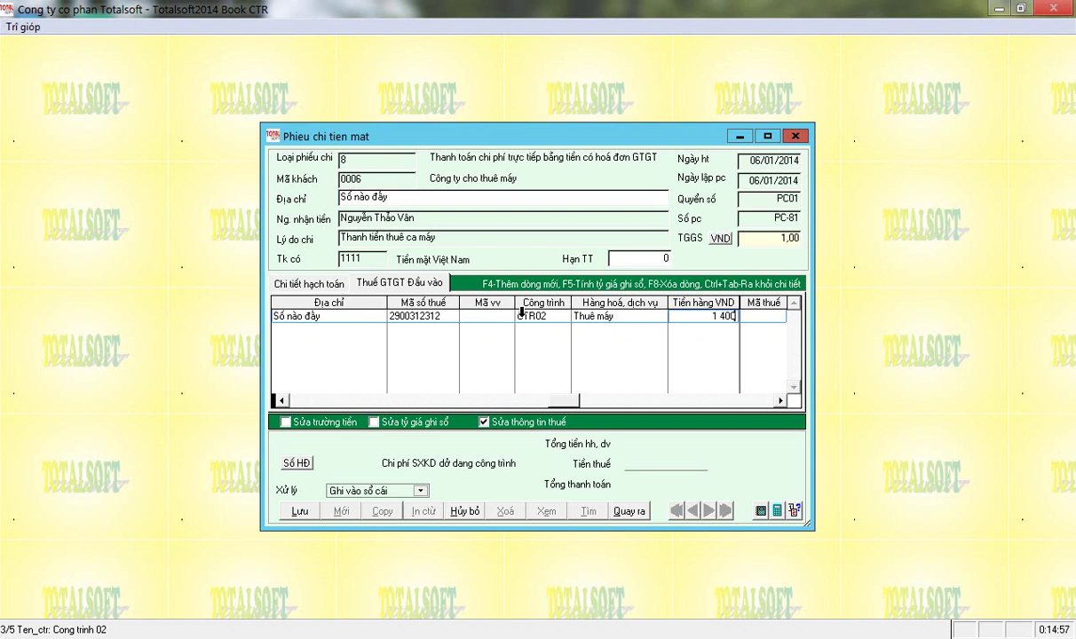
{"action": "key", "text": "Return"}
{"action": "type", "text": "15"}
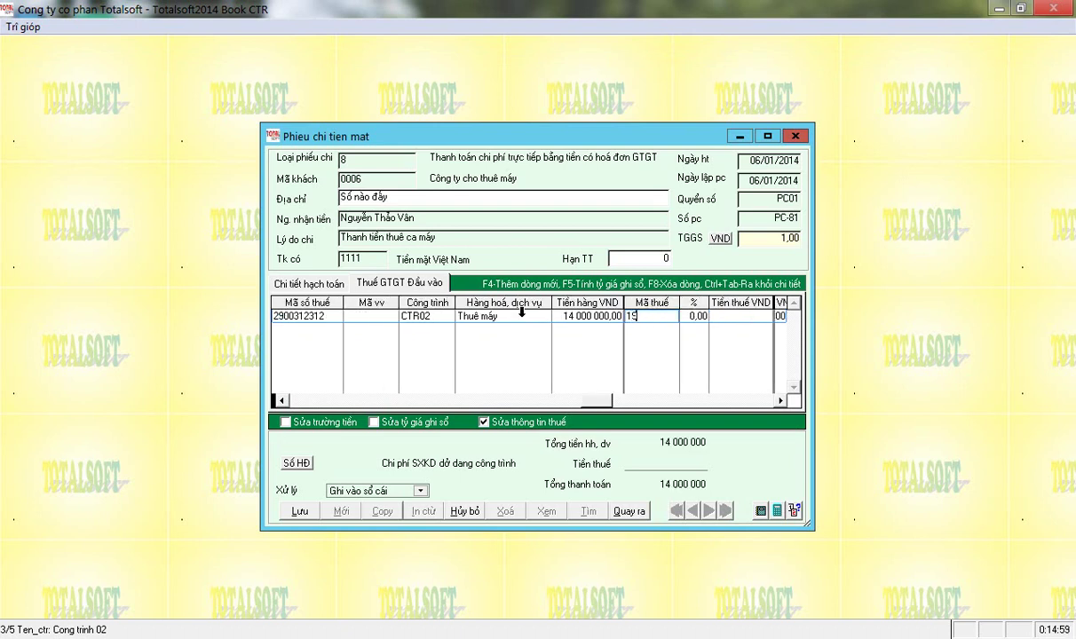
{"action": "type", "text": "0"}
{"action": "key", "text": "Return"}
{"action": "key", "text": "Return"}
{"action": "key", "text": "Return"}
{"action": "key", "text": "Return"}
{"action": "key", "text": "Return"}
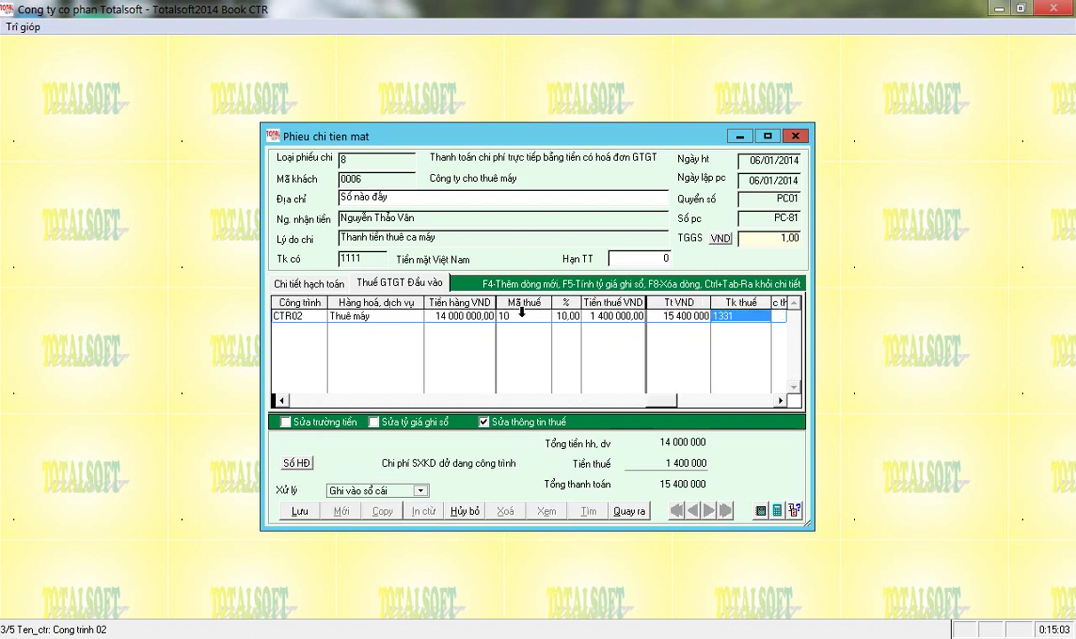
{"action": "left_click", "coordinate": [300, 510]}
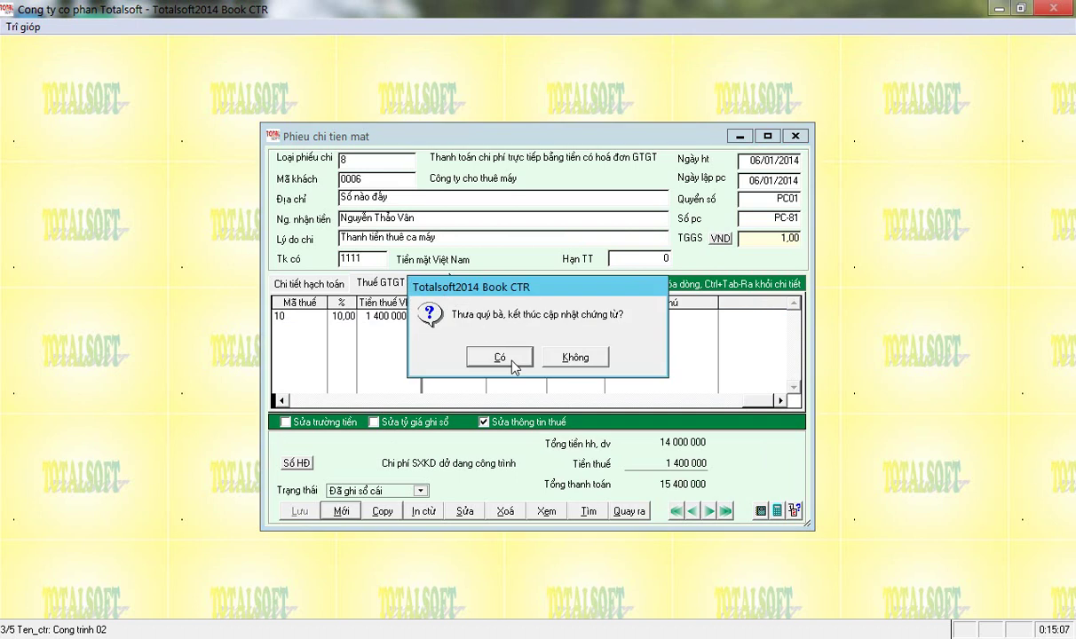
{"action": "left_click", "coordinate": [500, 357]}
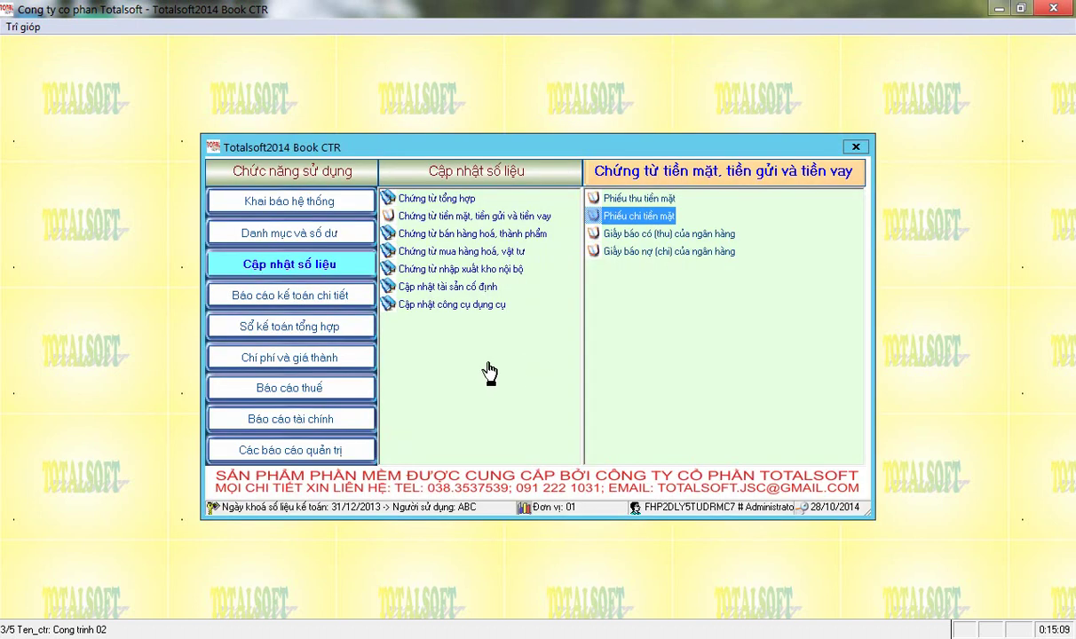
Run the QĐ48 construction cost report for account 154 starting 01/01/2014.
{"action": "left_click", "coordinate": [286, 351]}
{"action": "left_click", "coordinate": [424, 234]}
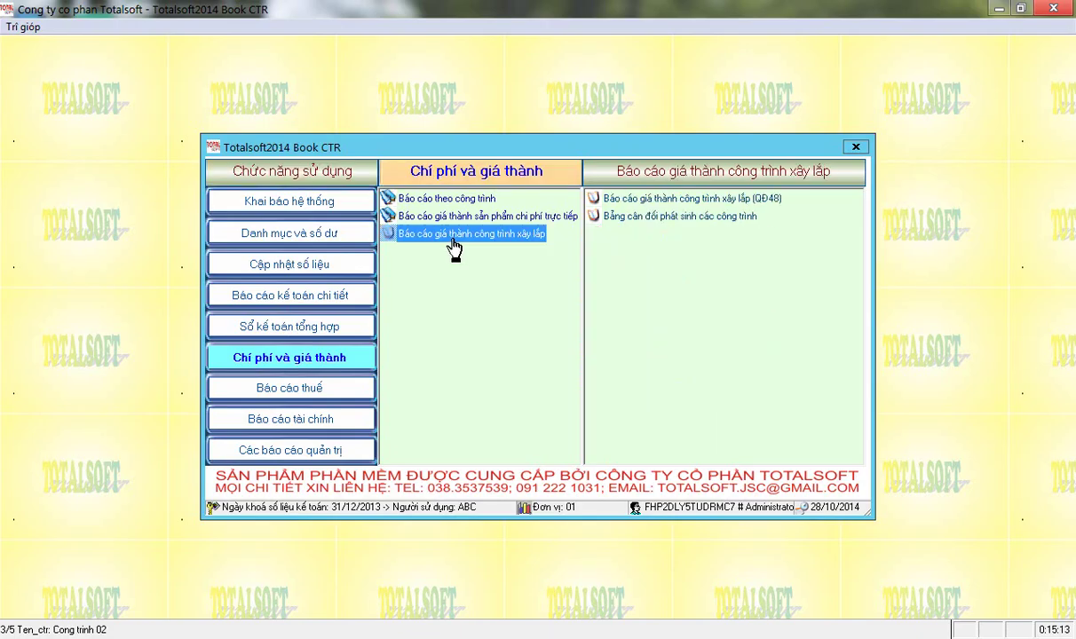
{"action": "left_click", "coordinate": [670, 199]}
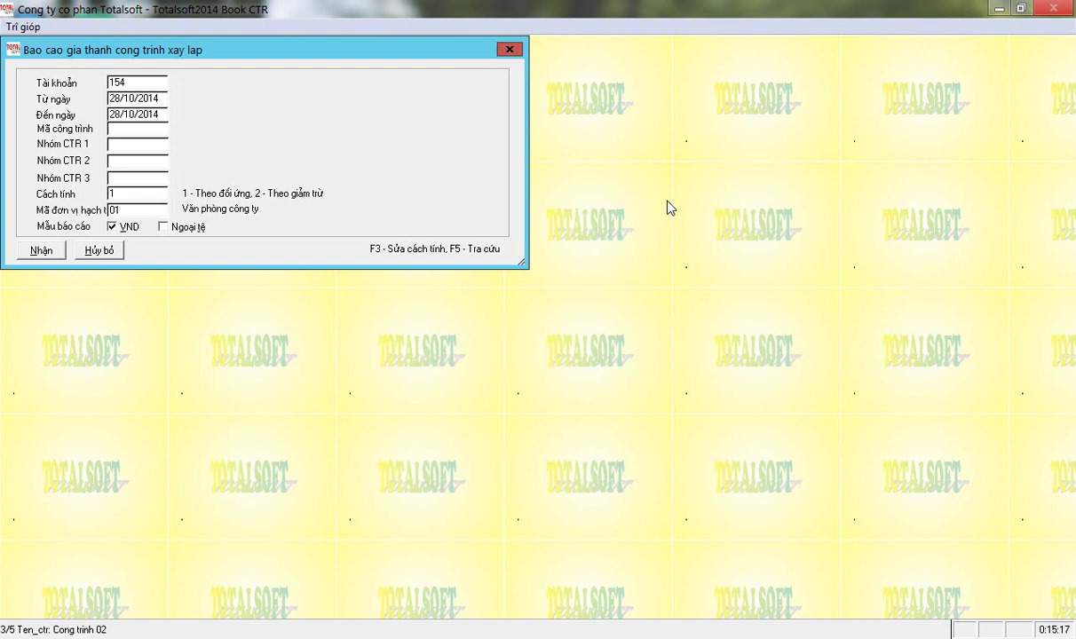
{"action": "key", "text": "Return"}
{"action": "type", "text": "0101"}
{"action": "key", "text": "Return"}
{"action": "key", "text": "Return"}
{"action": "key", "text": "Return"}
{"action": "key", "text": "Return"}
{"action": "key", "text": "Return"}
{"action": "key", "text": "Return"}
{"action": "key", "text": "Return"}
{"action": "key", "text": "Return"}
{"action": "key", "text": "Return"}
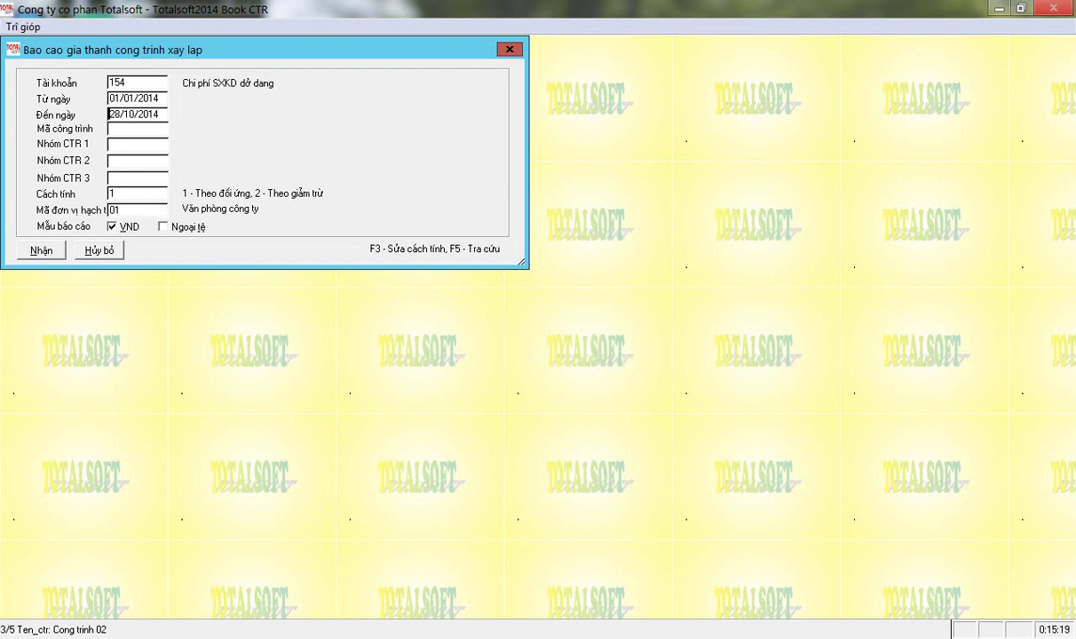
{"action": "key", "text": "Return"}
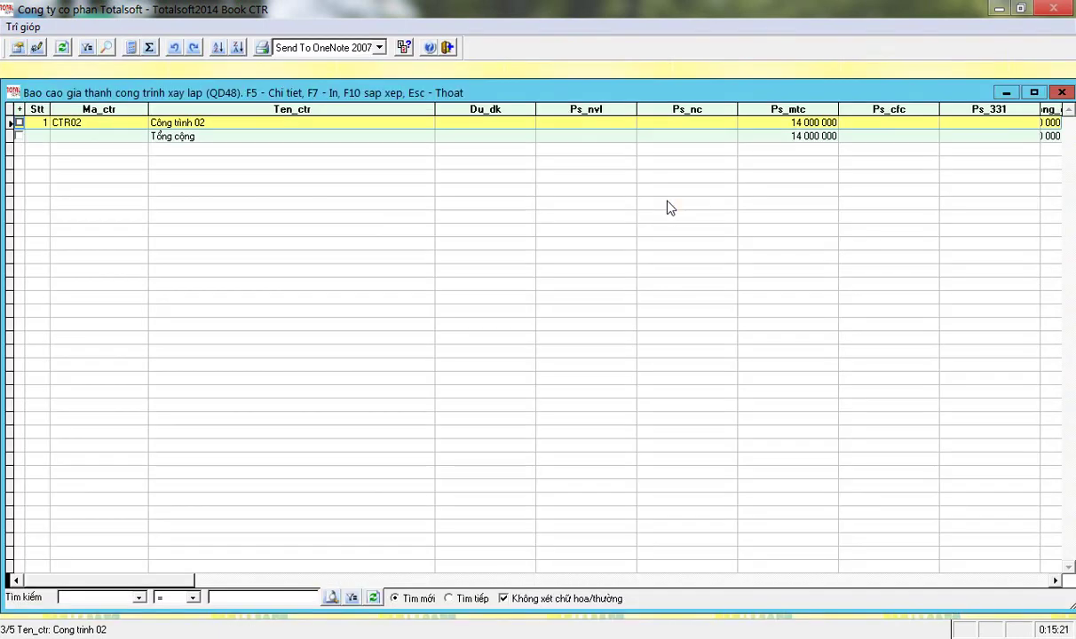
Check that Công trình 02 (CTR02) shows 14 000 000 in machine costs.
{"action": "left_click", "coordinate": [195, 122]}
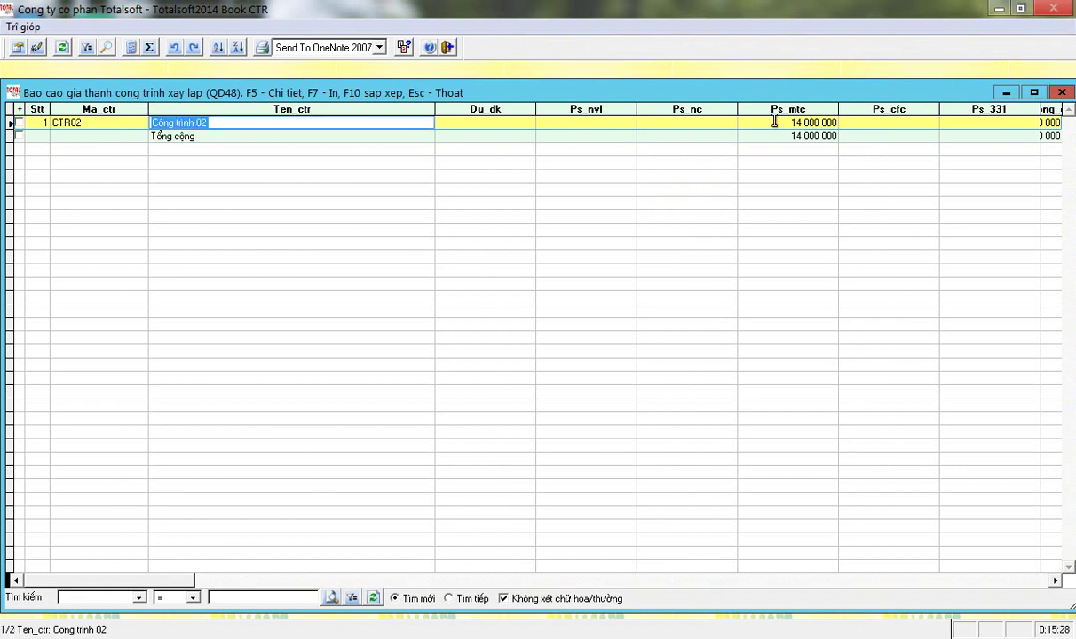
{"action": "left_click", "coordinate": [777, 122]}
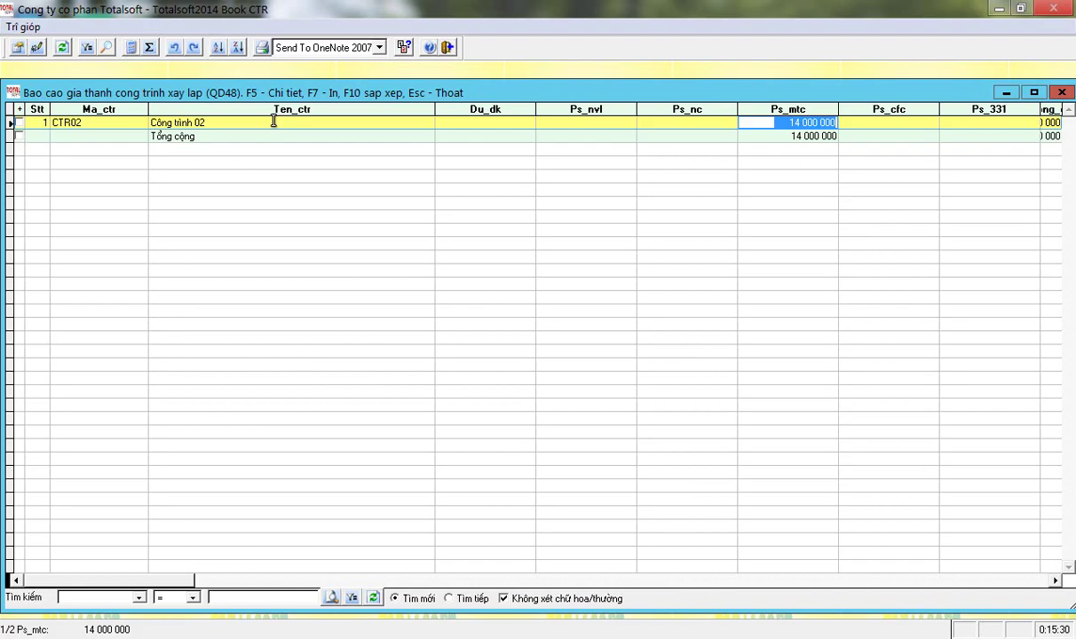
{"action": "left_click", "coordinate": [227, 122]}
Preview the production cost summary by project with CTR02 at 14 000 000, then close it.
{"action": "left_click", "coordinate": [260, 47]}
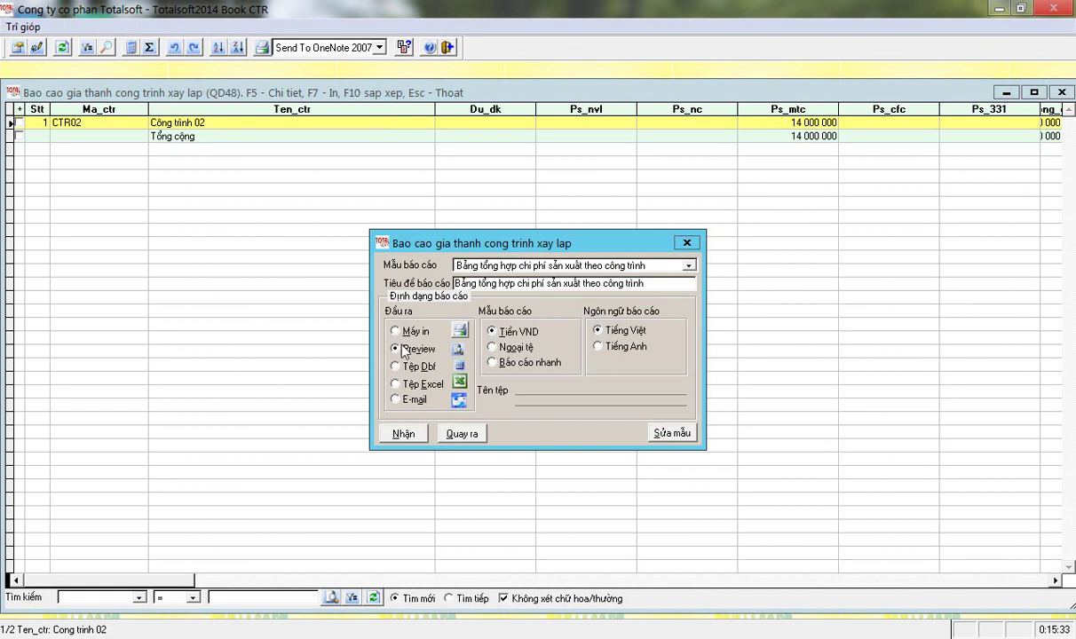
{"action": "left_click", "coordinate": [408, 434]}
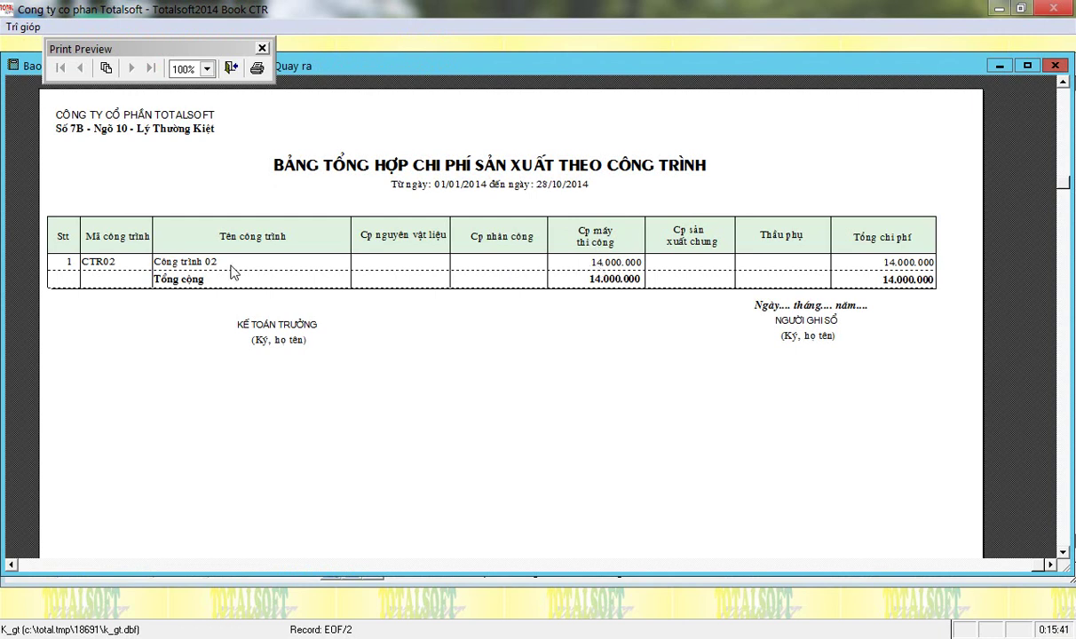
{"action": "key", "text": "Escape"}
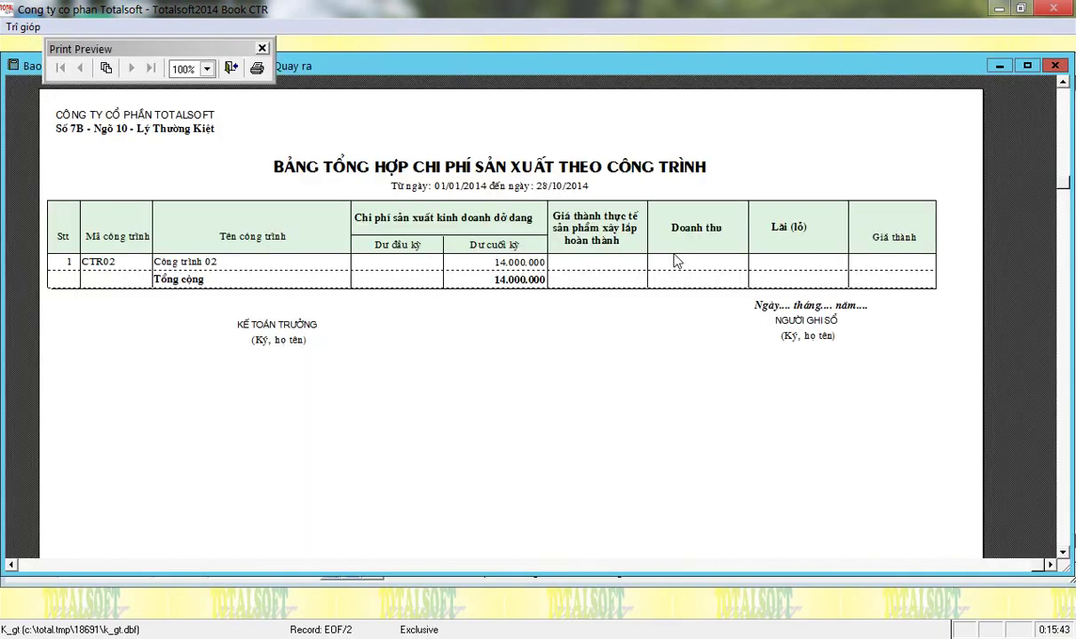
{"action": "key", "text": "Escape"}
{"action": "key", "text": "Escape"}
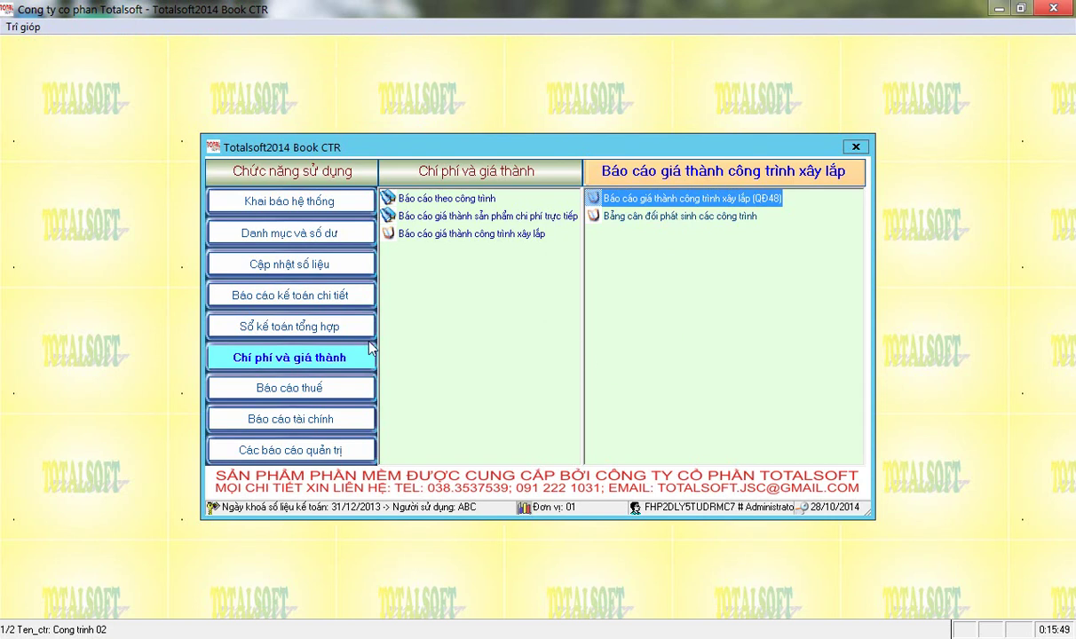
Run the project balance report for account 154, verify CTR02's 14 000 000 debit, then return to Cập nhật số liệu.
{"action": "double_click", "coordinate": [615, 218]}
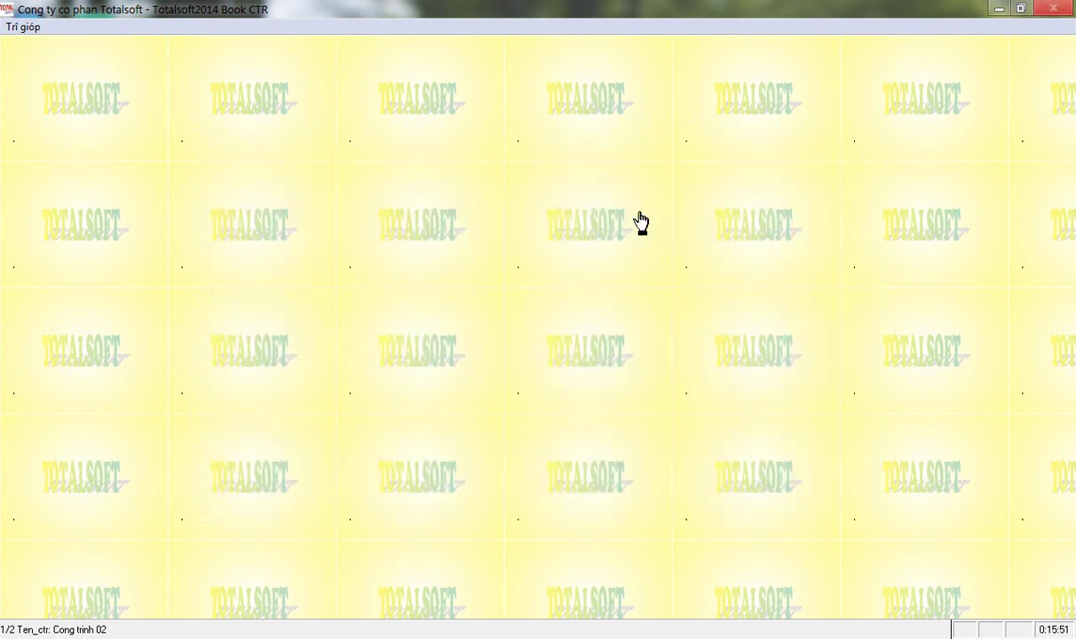
{"action": "key", "text": "Return"}
{"action": "key", "text": "Return"}
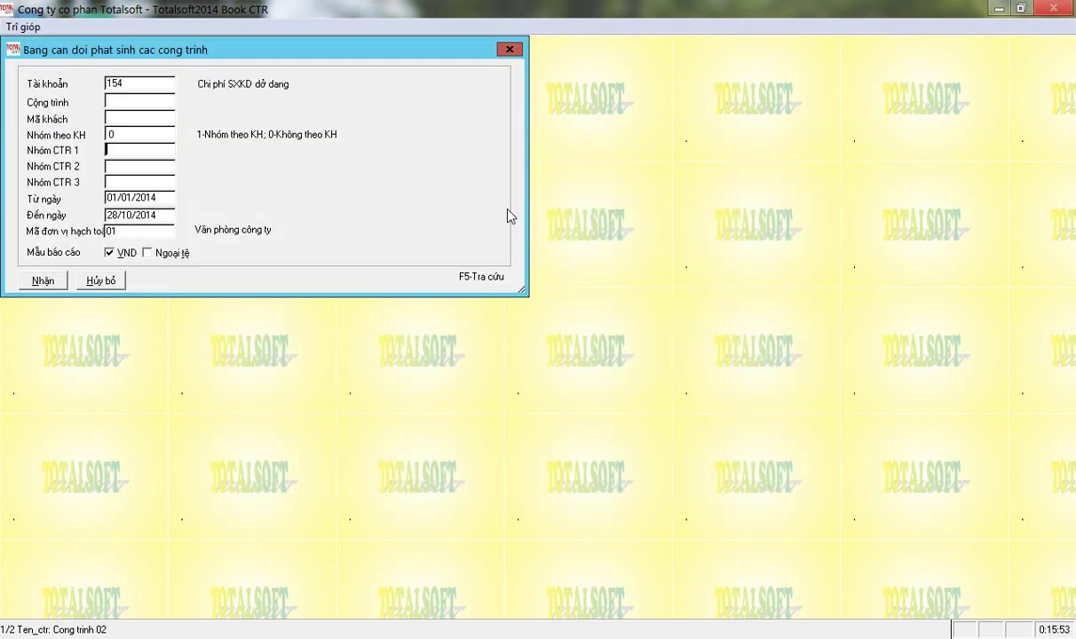
{"action": "left_click", "coordinate": [45, 280]}
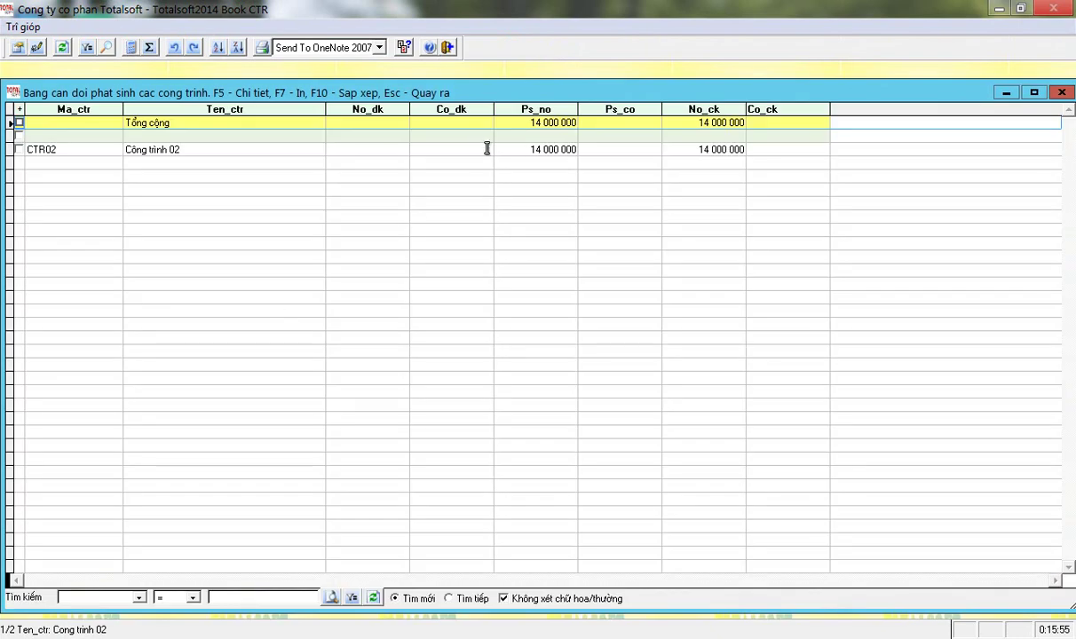
{"action": "left_click", "coordinate": [530, 151]}
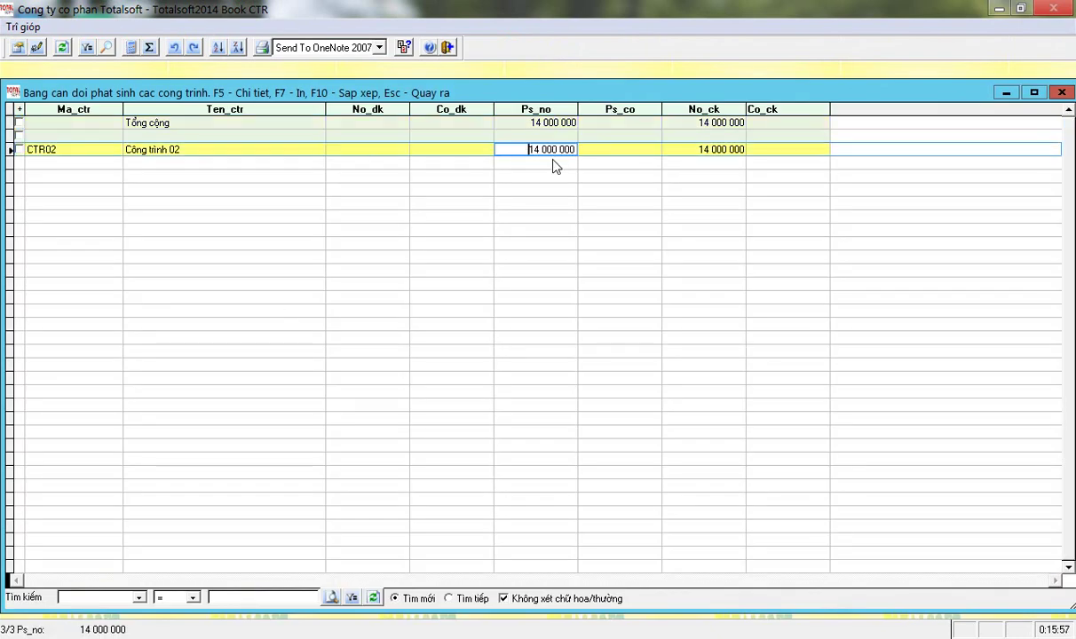
{"action": "key", "text": "Escape"}
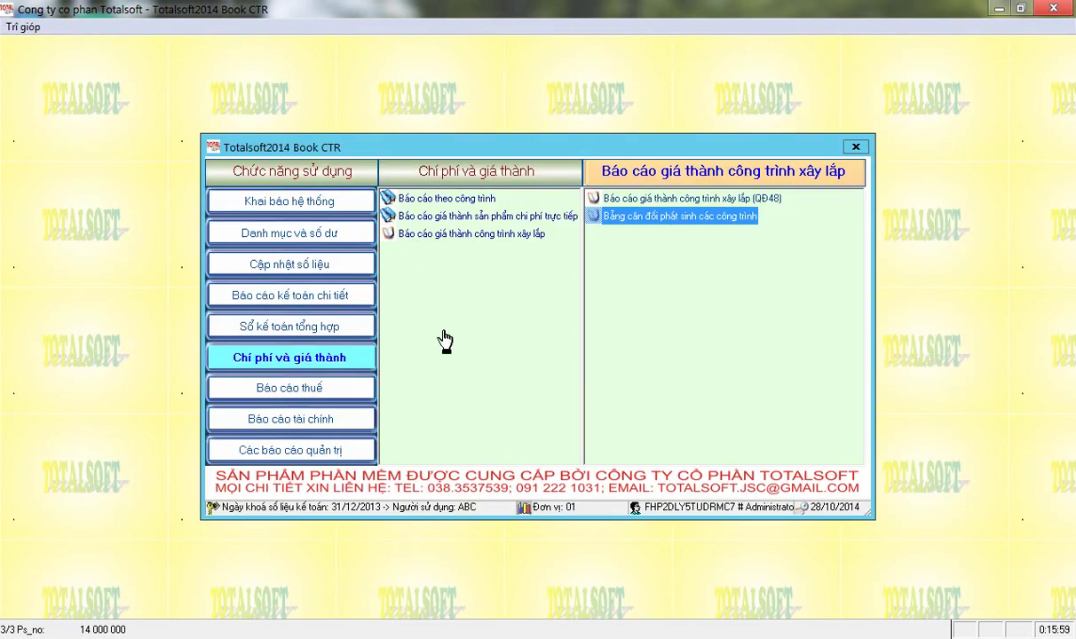
{"action": "left_click", "coordinate": [297, 263]}
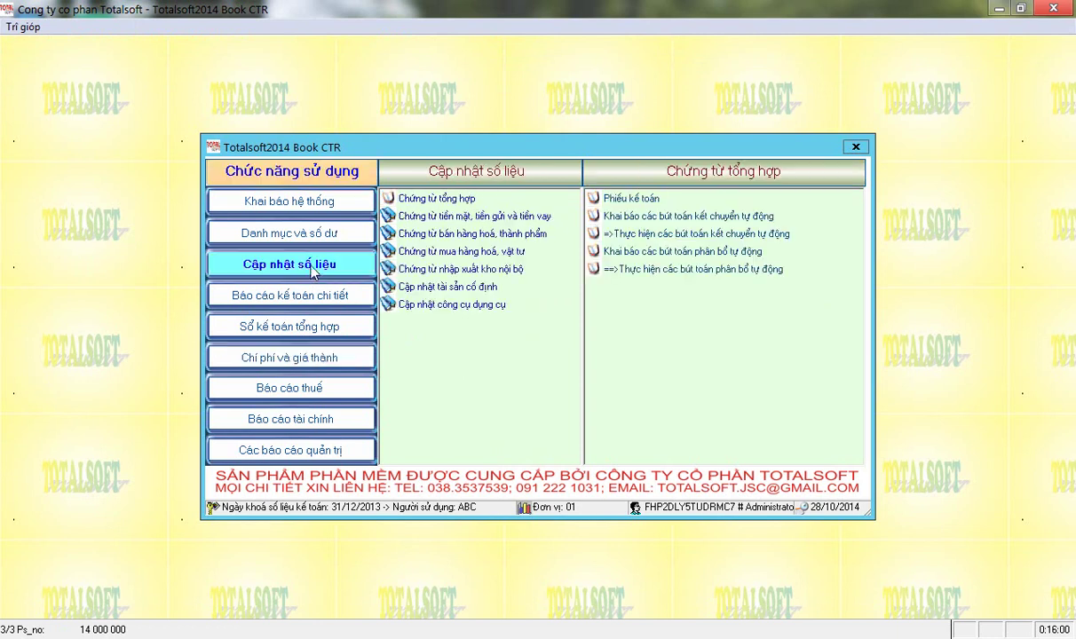
Open the Giấy báo có bank receipt form from the cash, bank and loan vouchers, then close it.
{"action": "left_click", "coordinate": [463, 218]}
{"action": "left_click", "coordinate": [637, 216]}
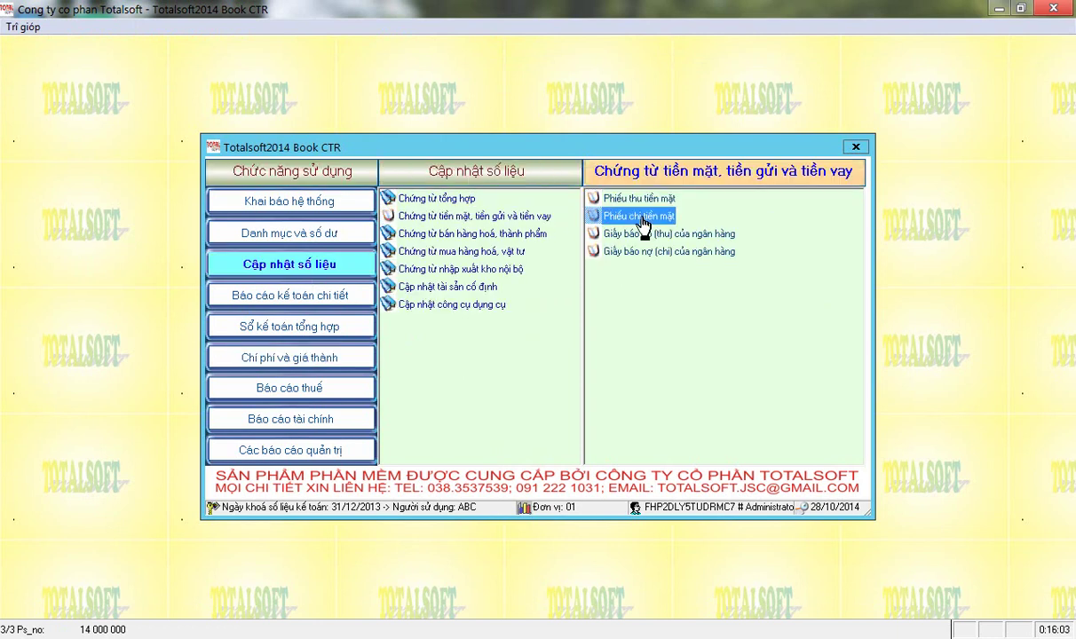
{"action": "left_click", "coordinate": [641, 234]}
{"action": "left_click", "coordinate": [638, 253]}
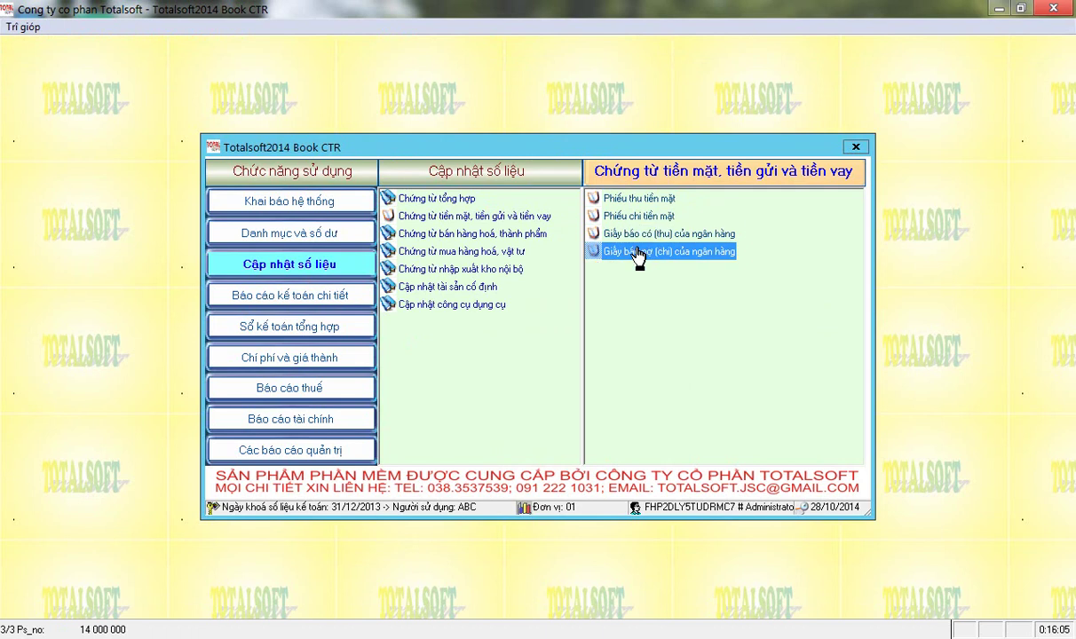
{"action": "left_click", "coordinate": [639, 234]}
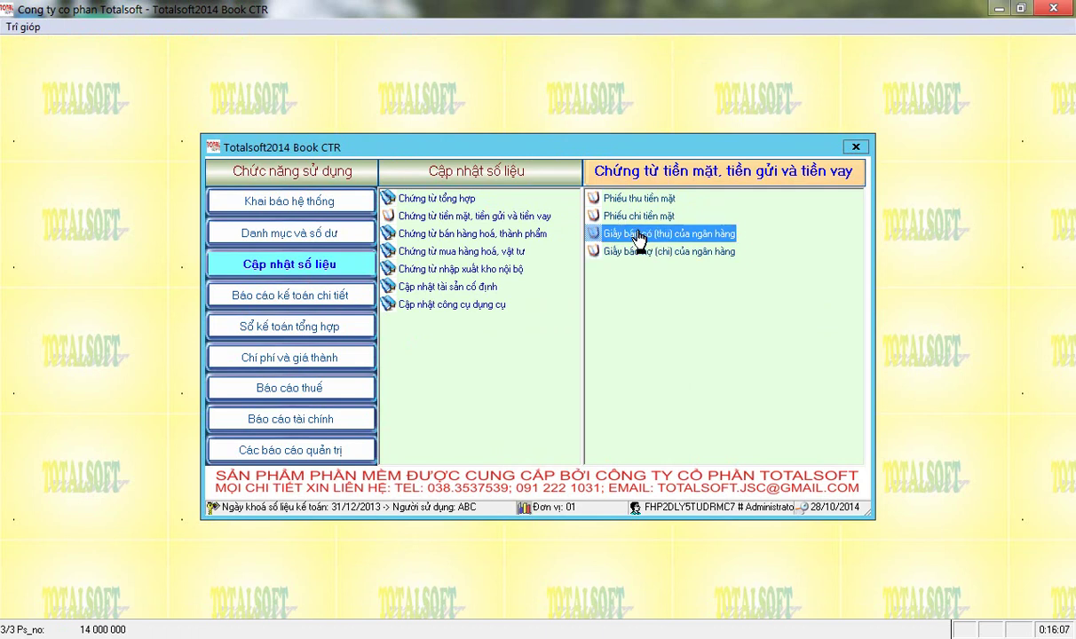
{"action": "double_click", "coordinate": [639, 235]}
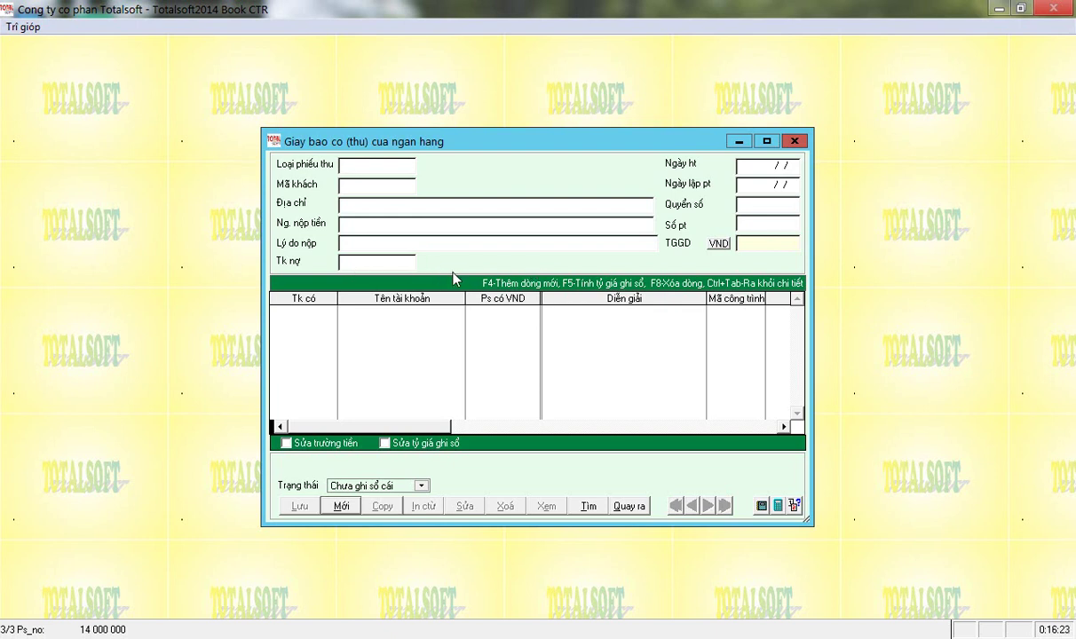
{"action": "key", "text": "Escape"}
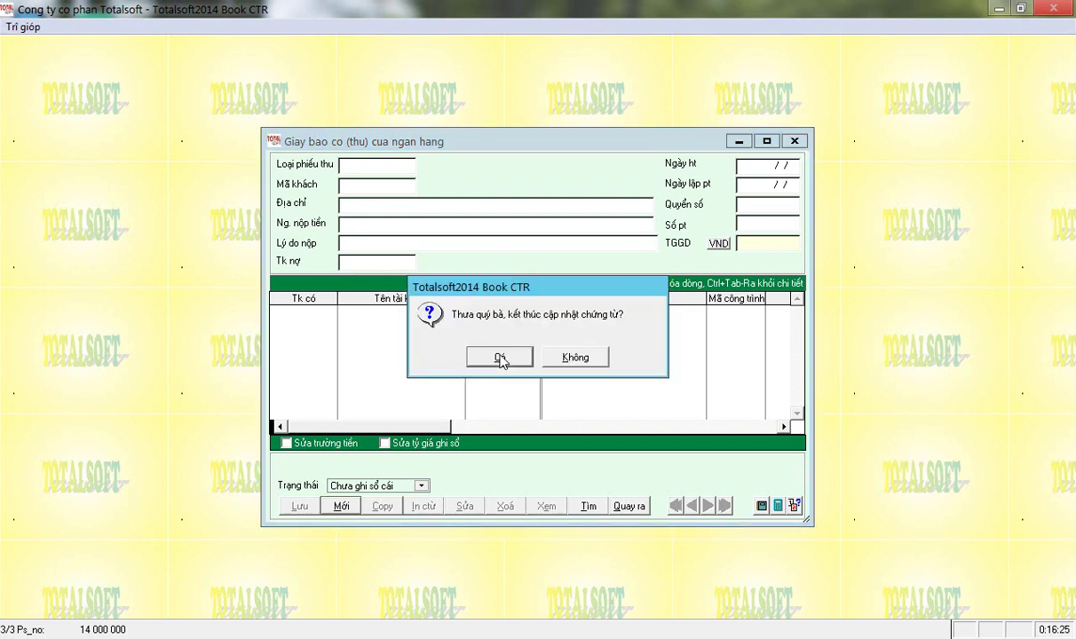
{"action": "left_click", "coordinate": [497, 359]}
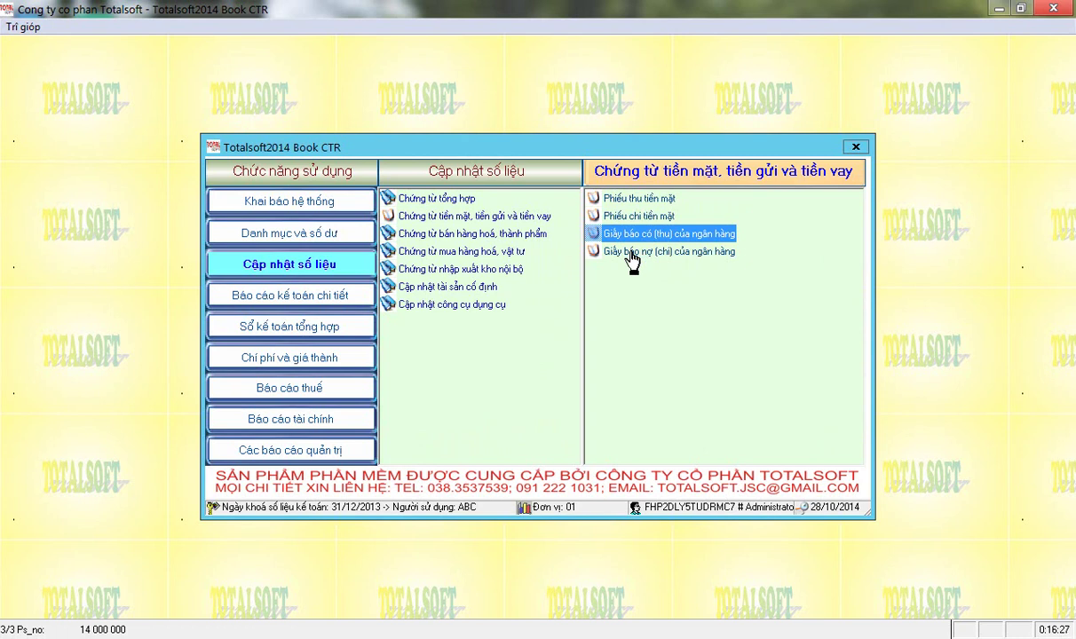